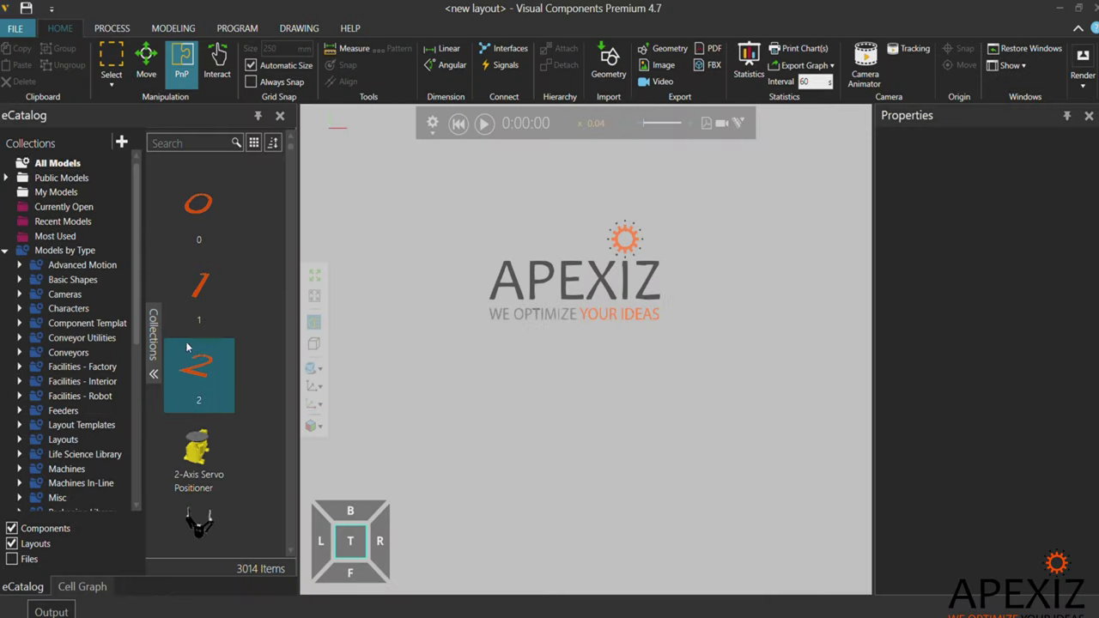
# Place a Text In 3d-PDF label scaled to 0.25 with text weight 80
pyautogui.moveTo(196, 282)
pyautogui.mouseDown()
pyautogui.moveTo(626, 368)
pyautogui.moveTo(468, 360)
pyautogui.mouseUp()
pyautogui.click(977, 477)
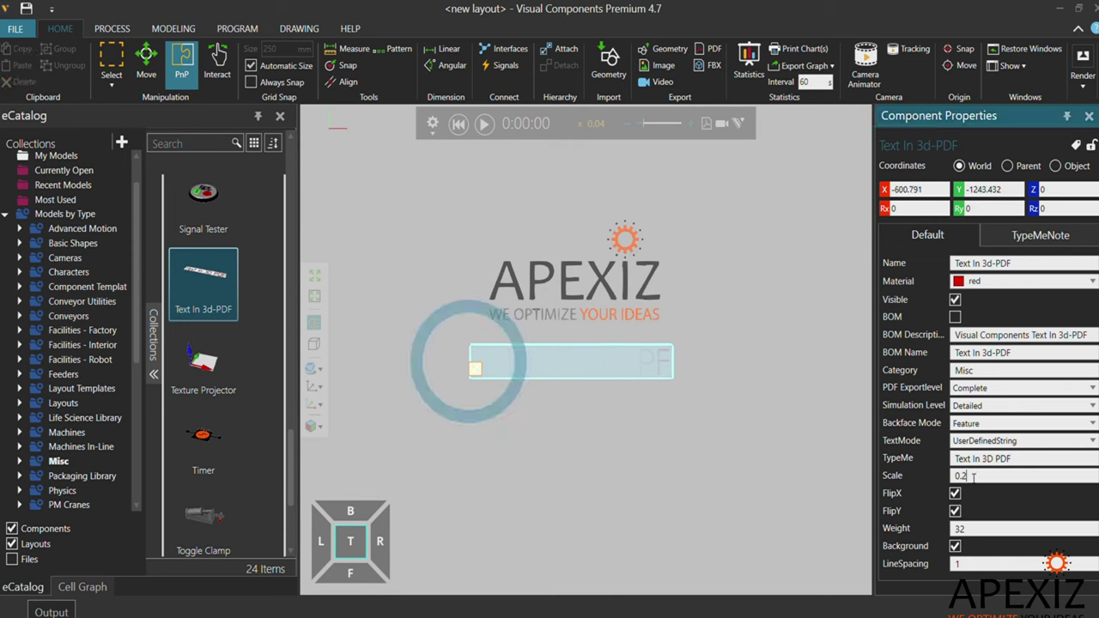
pyautogui.write('.3')
pyautogui.press('Return')
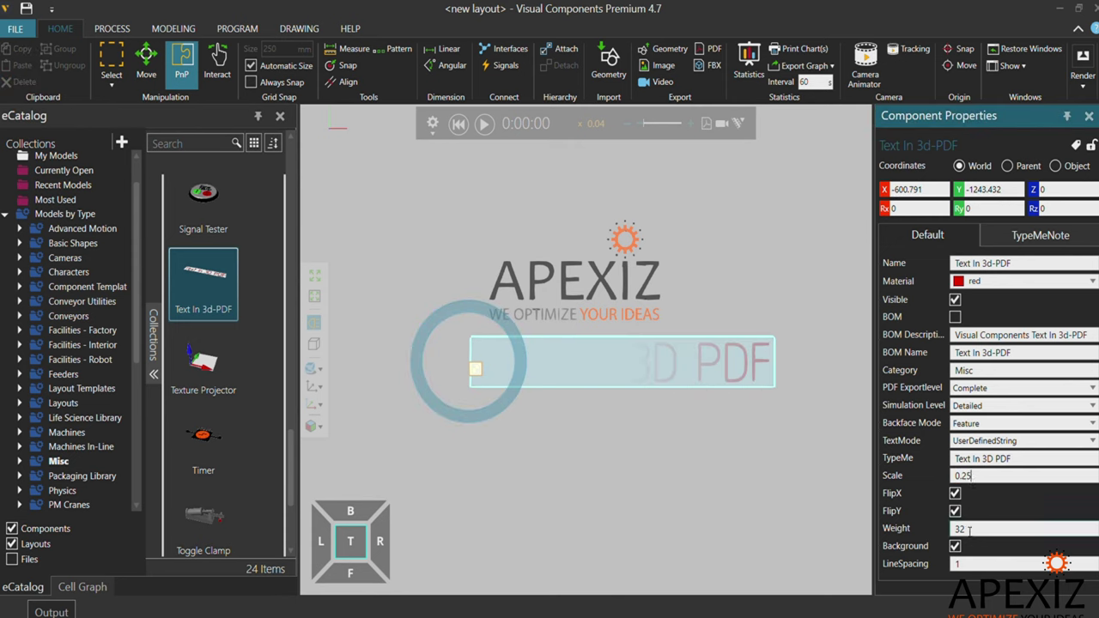
pyautogui.write('80')
pyautogui.press('Return')
# Name the label 'Conveyor tracking' and make it display 'Conveyor tracking'
pyautogui.scroll(5, 610, 362)
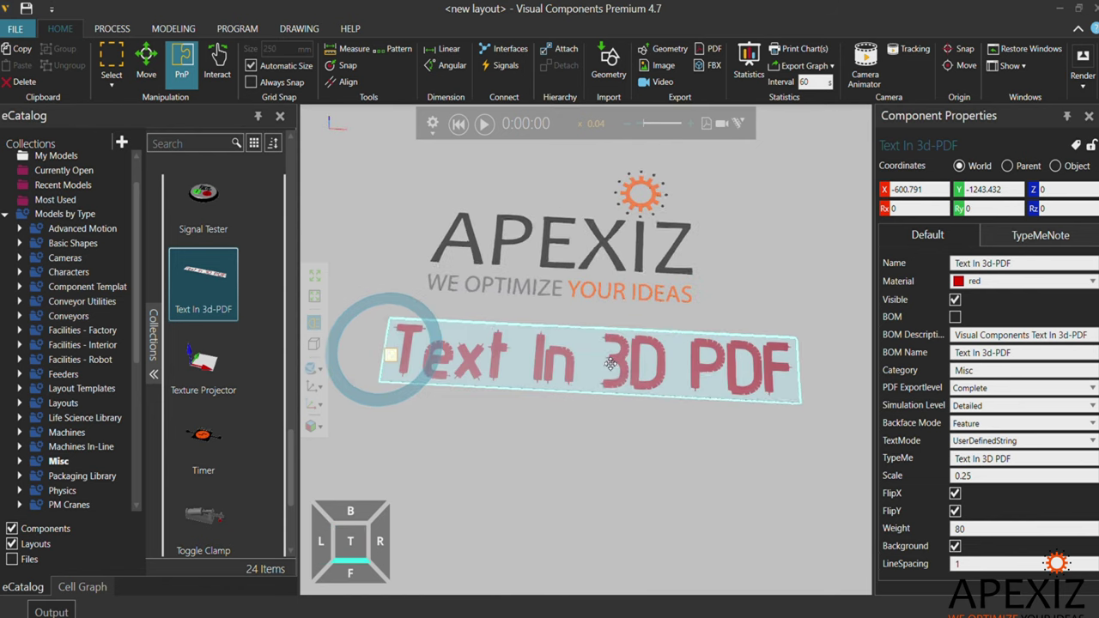
pyautogui.click(996, 262)
pyautogui.write('Conveyor tracking')
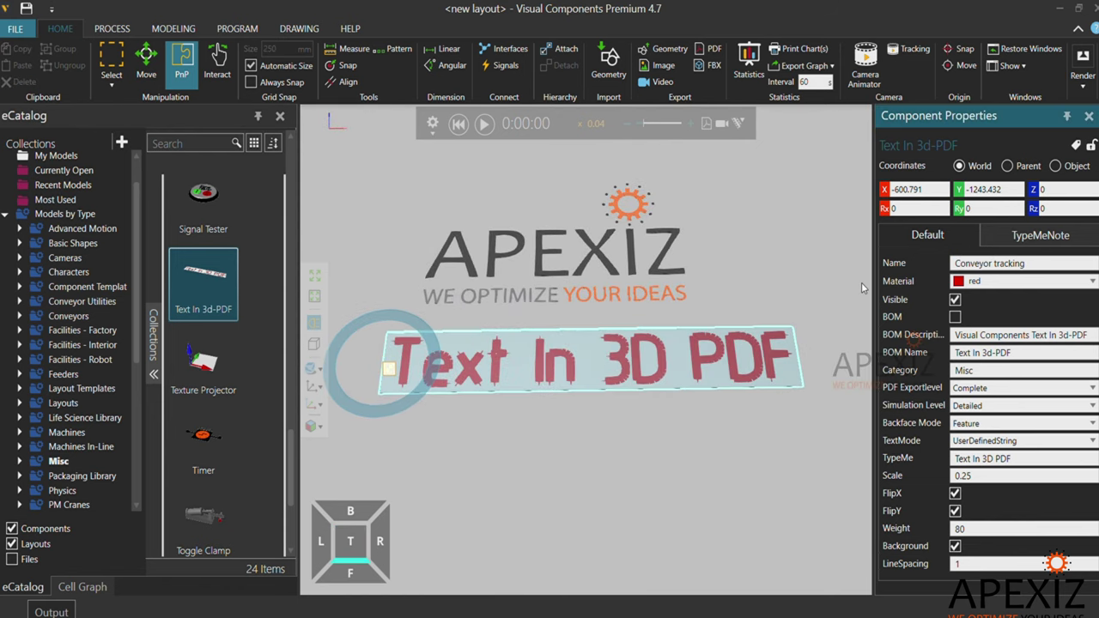
pyautogui.hotkey('ctrl', 'a')
pyautogui.hotkey('ctrl', 'c')
pyautogui.click(987, 458)
pyautogui.hotkey('ctrl', 'a')
pyautogui.hotkey('ctrl', 'v')
pyautogui.press('Return')
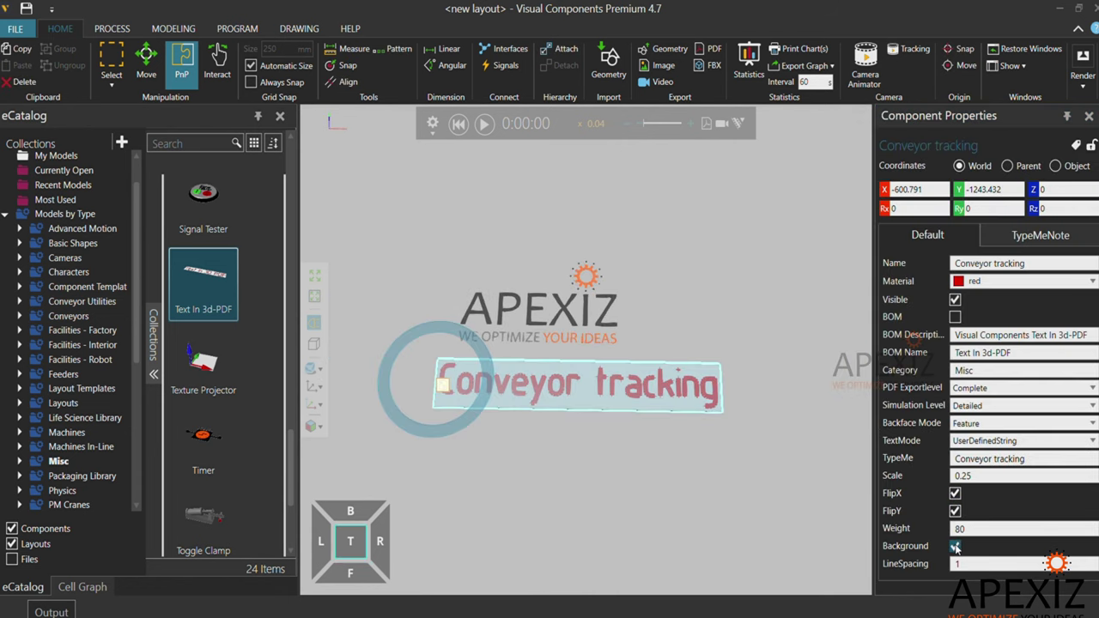
pyautogui.click(638, 386)
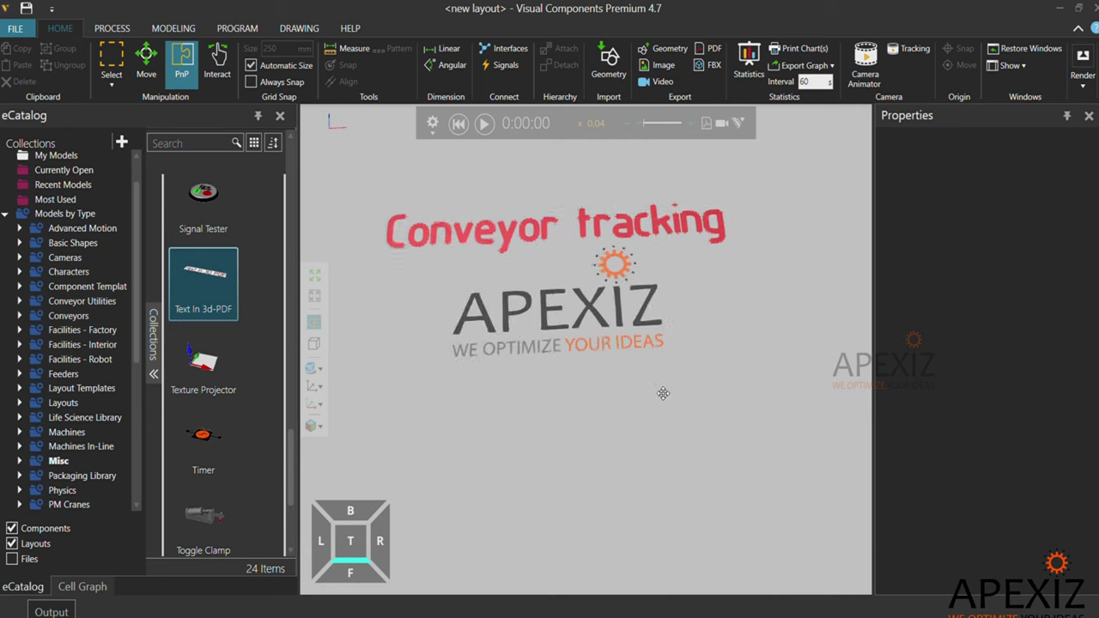
# Place a Block Geo from the Basic Shapes collection into the layout
pyautogui.moveTo(663, 394); pyautogui.dragTo(458, 322, button='right')
pyautogui.click(76, 214)
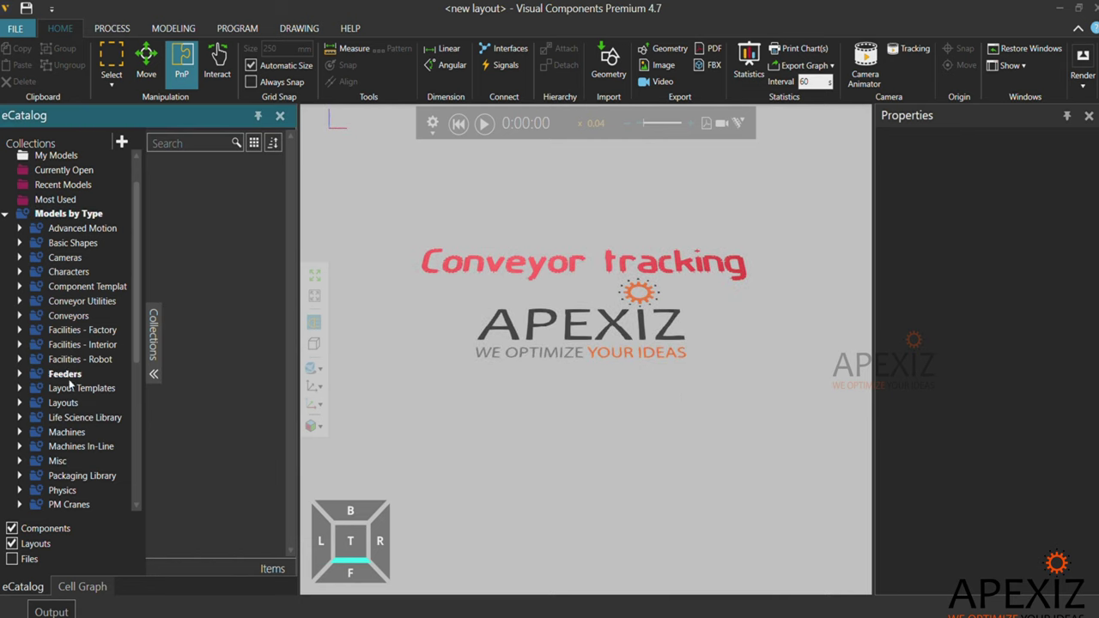
pyautogui.scroll(-3, 92, 257)
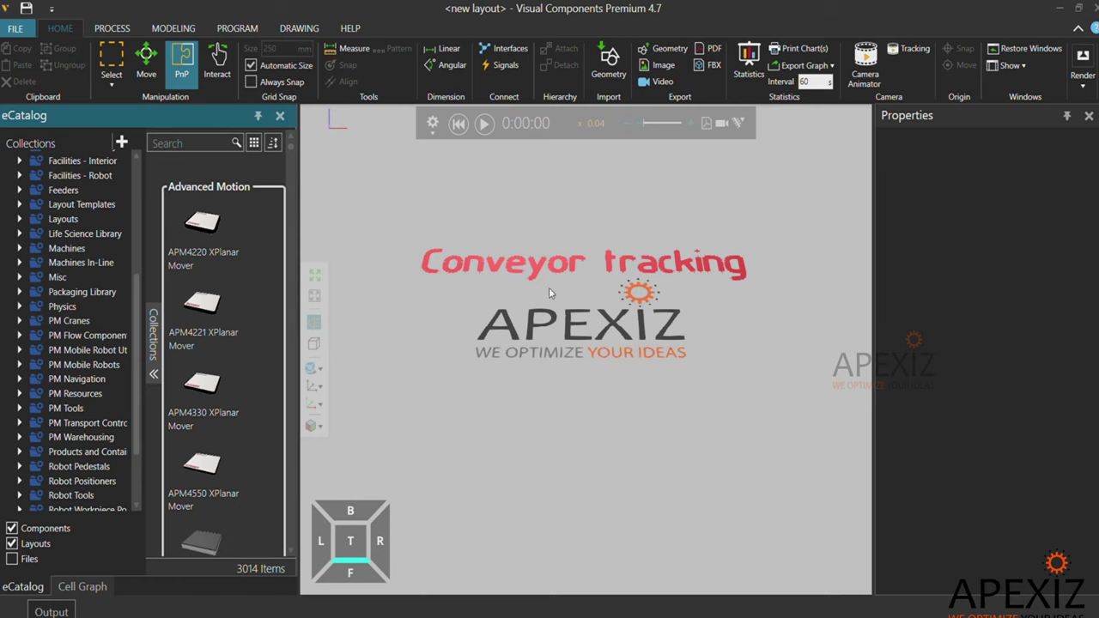
pyautogui.scroll(2, 86, 258)
pyautogui.scroll(3, 86, 257)
pyautogui.click(69, 248)
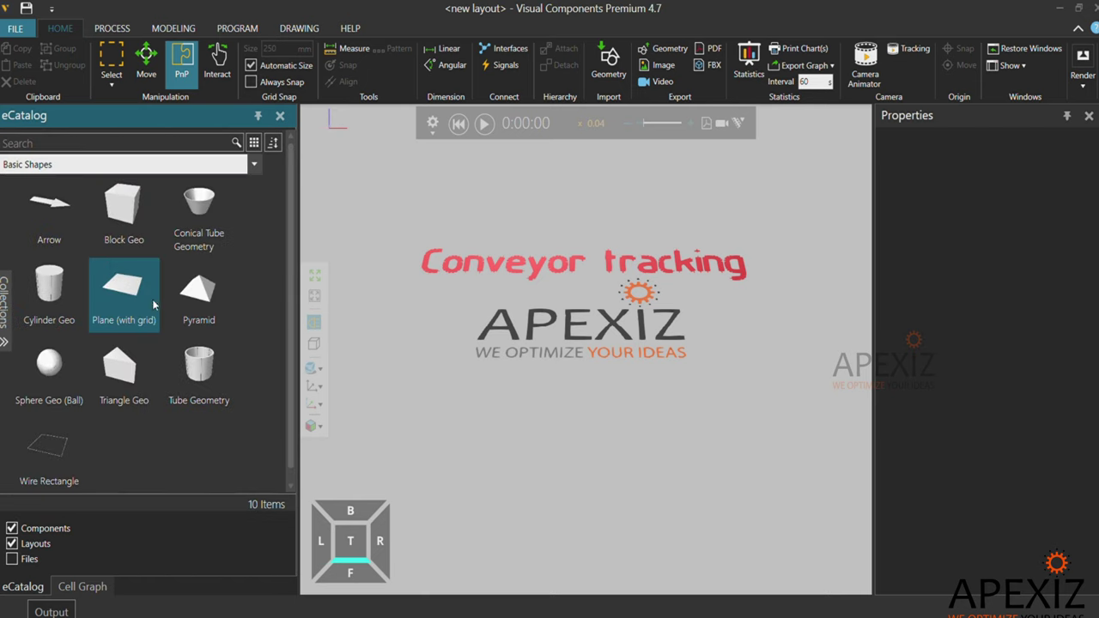
pyautogui.moveTo(127, 210); pyautogui.dragTo(427, 424)
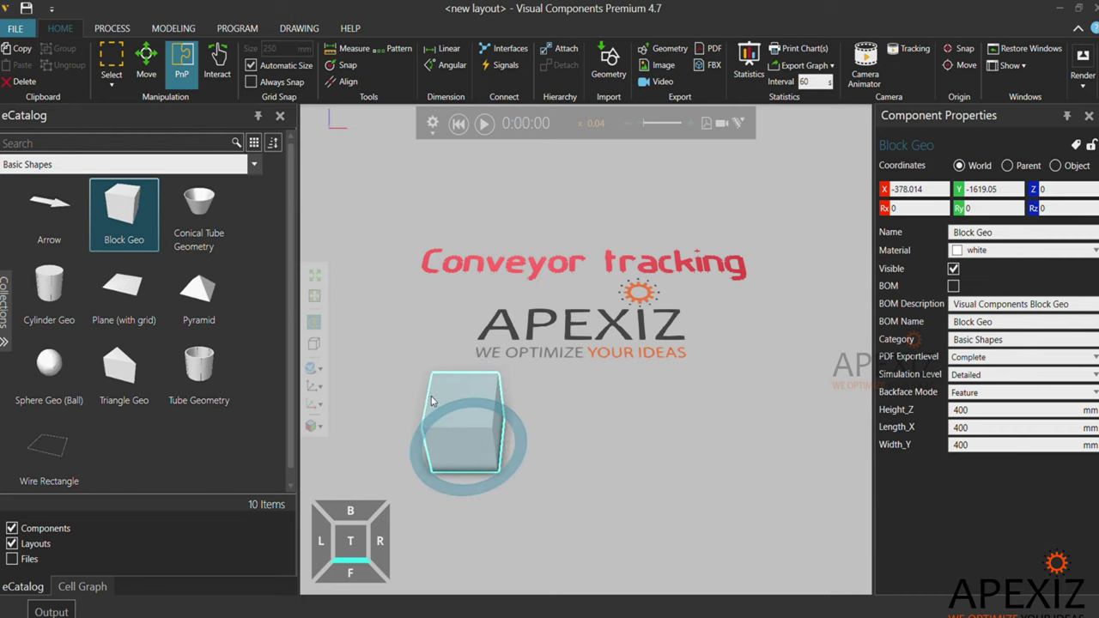
# Give the first block height 20, length 600 and width 975
pyautogui.scroll(-2, 592, 410)
pyautogui.doubleClick(972, 409)
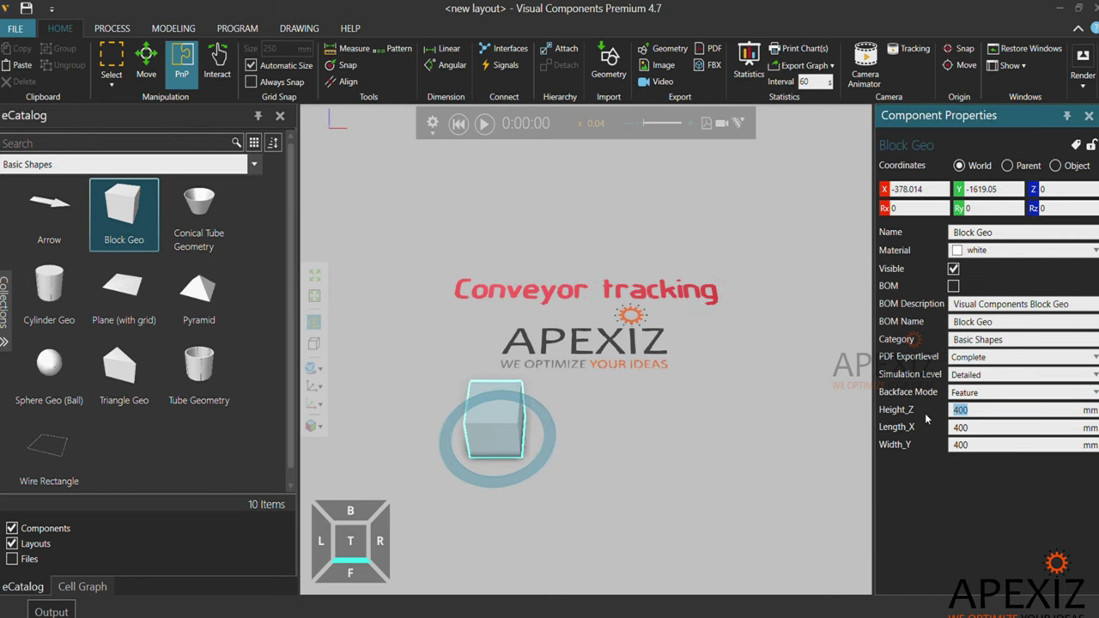
pyautogui.write('20')
pyautogui.click(983, 428)
pyautogui.doubleClick(983, 427)
pyautogui.write('600975')
pyautogui.press('Return')
pyautogui.click(592, 461)
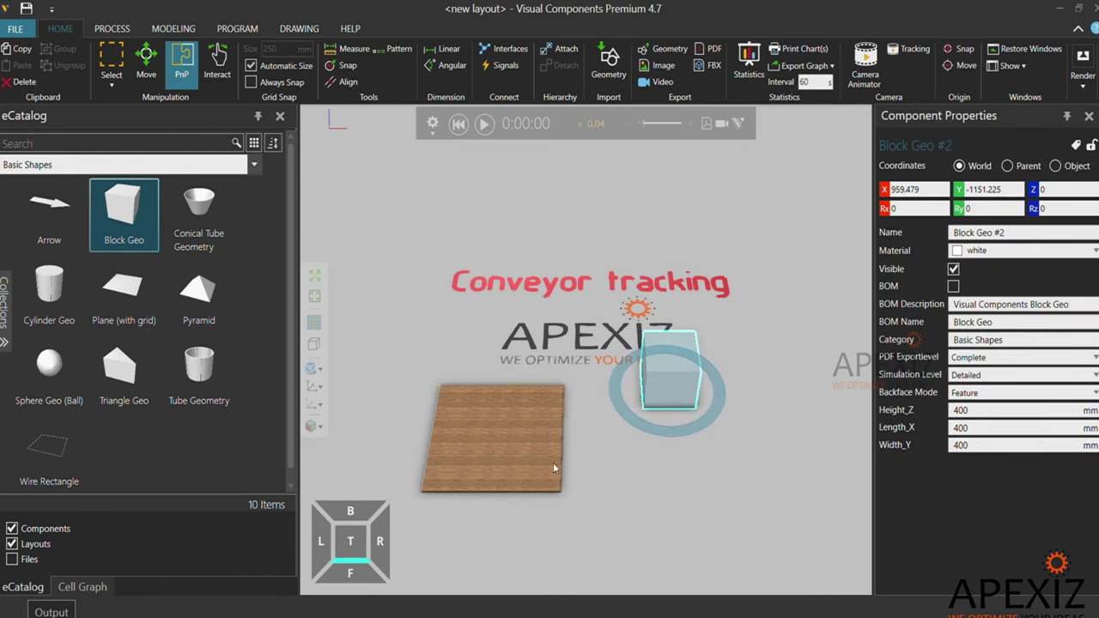
# Add a second Block Geo slab with width 975 for the side part
pyautogui.moveTo(120, 202); pyautogui.dragTo(640, 436)
pyautogui.click(979, 410)
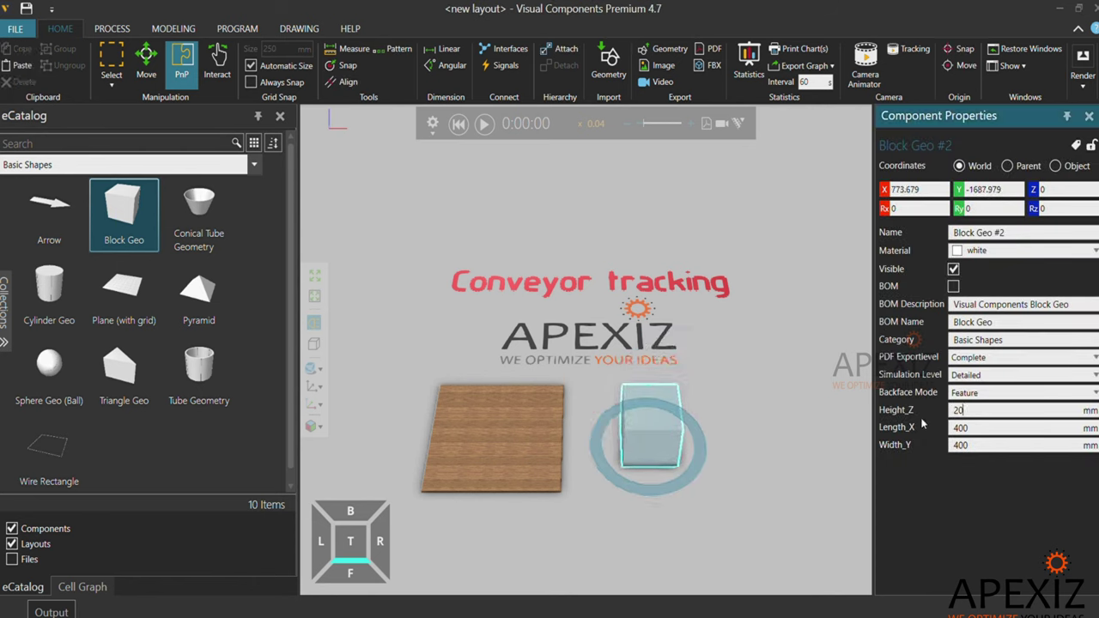
pyautogui.doubleClick(983, 445)
pyautogui.write('975')
pyautogui.press('Return')
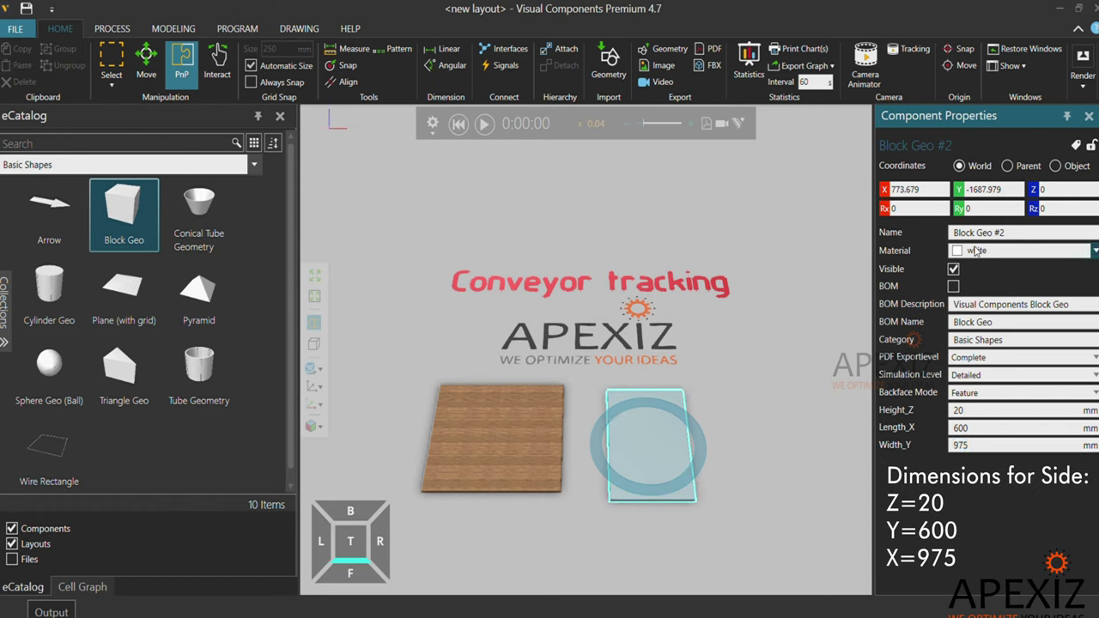
pyautogui.click(666, 409)
pyautogui.scroll(-3, 633, 421)
pyautogui.moveTo(421, 526); pyautogui.dragTo(704, 483, button='right')
# Place a Shipping Box from the Packaging Library beside the slabs
pyautogui.click(5, 341)
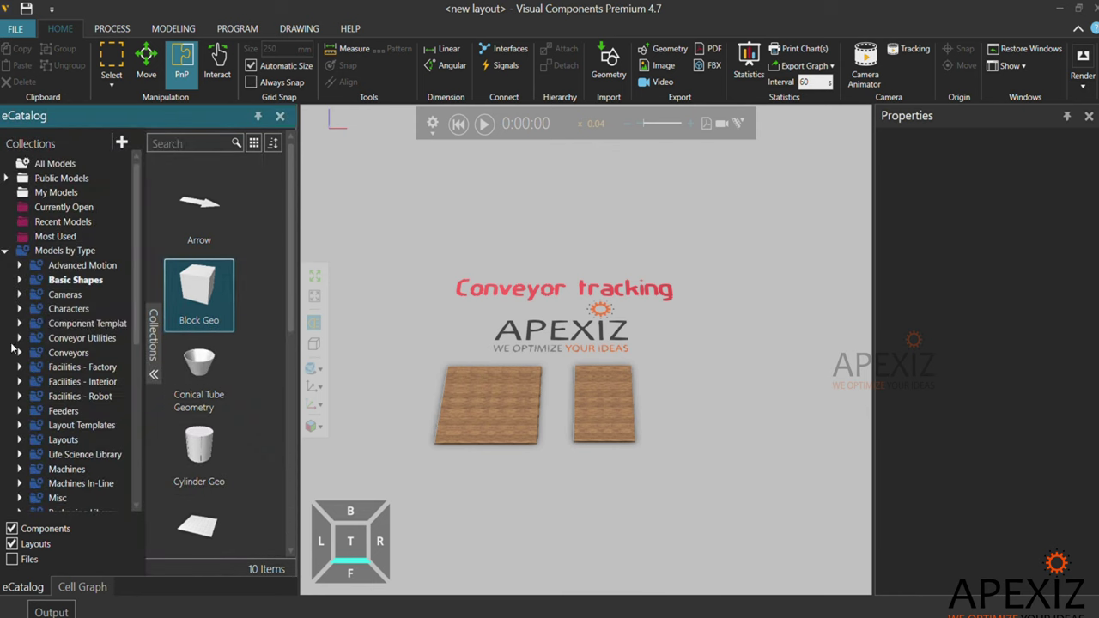
pyautogui.scroll(-3, 68, 344)
pyautogui.click(64, 366)
pyautogui.scroll(-4, 230, 307)
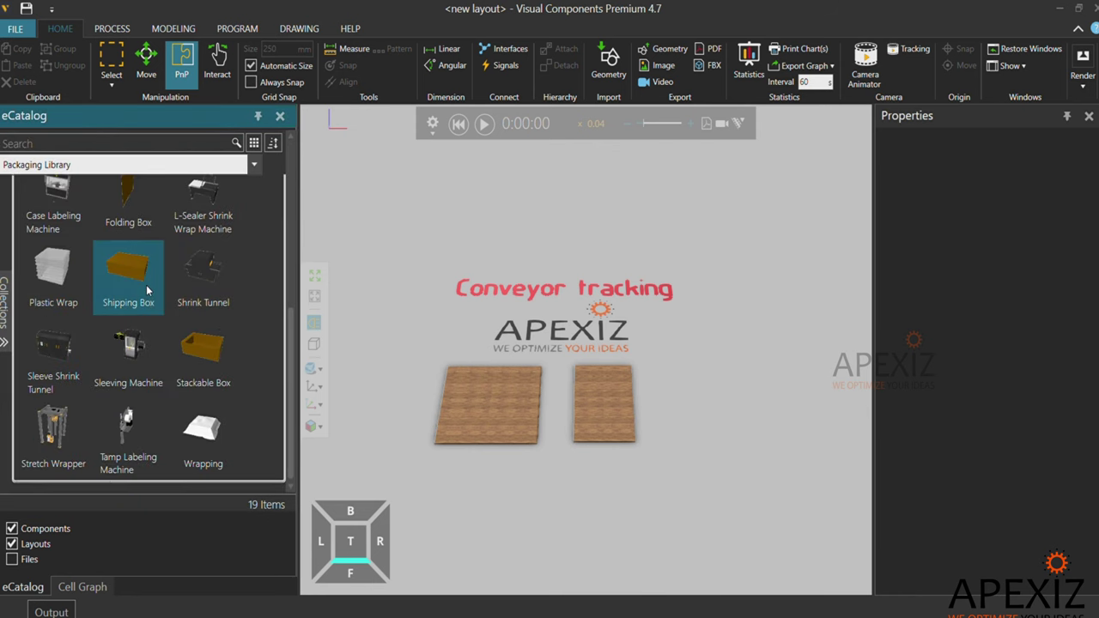
pyautogui.moveTo(133, 276); pyautogui.dragTo(707, 410)
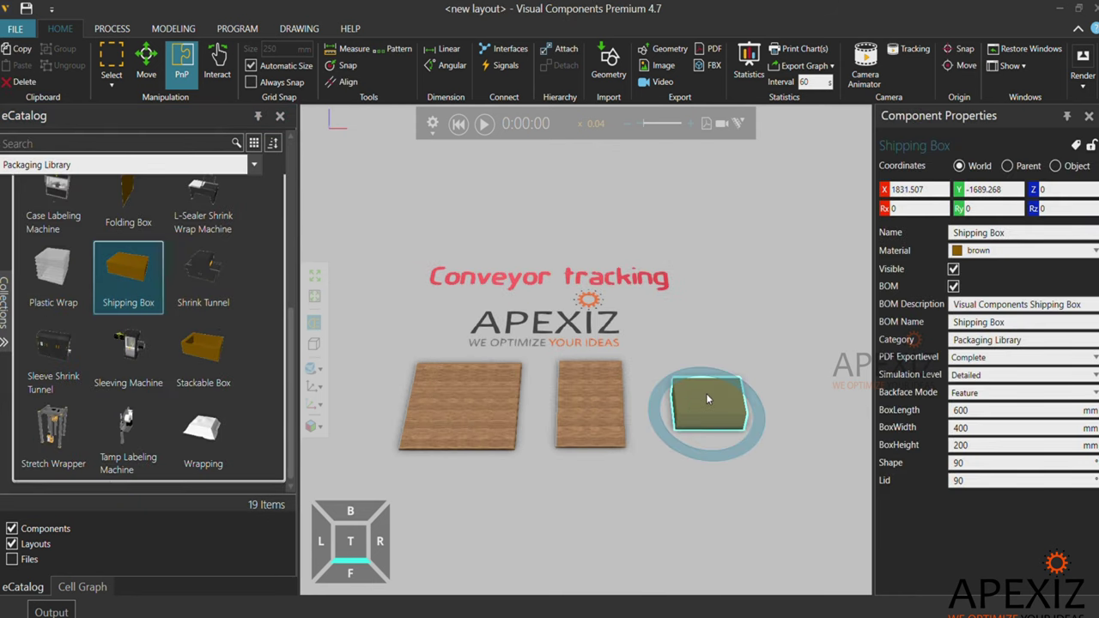
# Open the box lid (Lid 0) and set BoxLength and BoxWidth to 1000
pyautogui.scroll(2, 705, 393)
pyautogui.doubleClick(959, 481)
pyautogui.write('0')
pyautogui.press('Return')
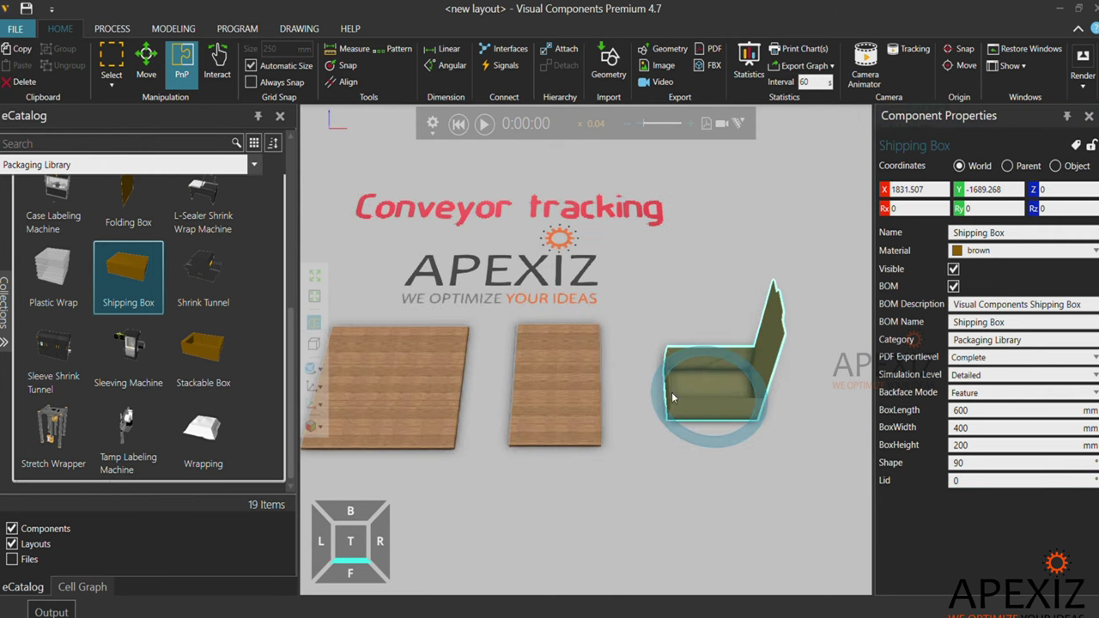
pyautogui.doubleClick(977, 412)
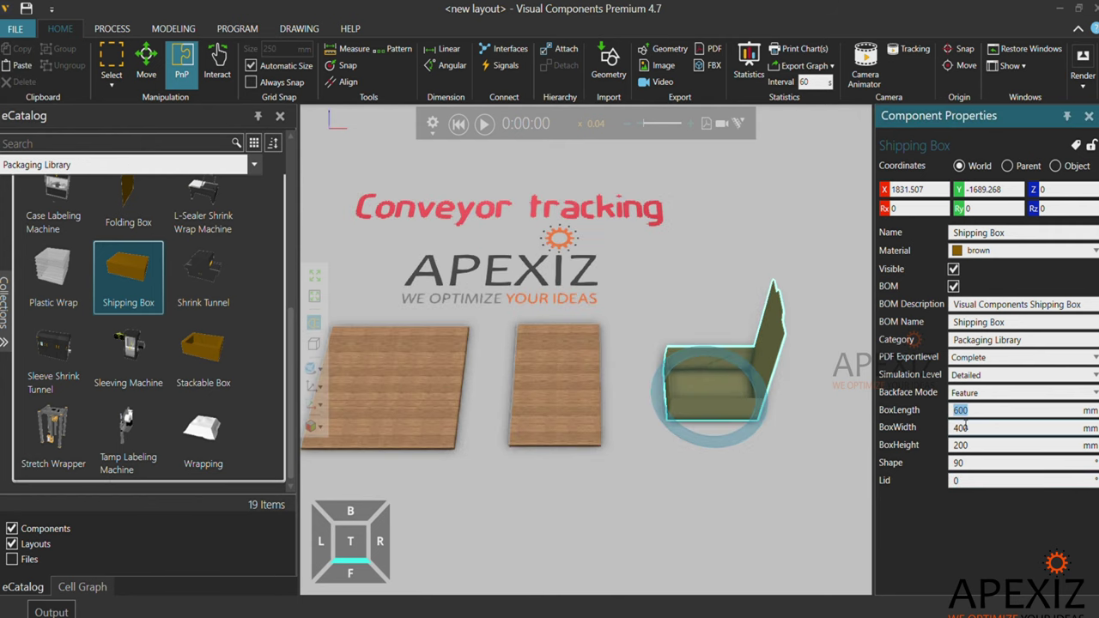
pyautogui.write('1000')
pyautogui.click(965, 428)
pyautogui.write('1')
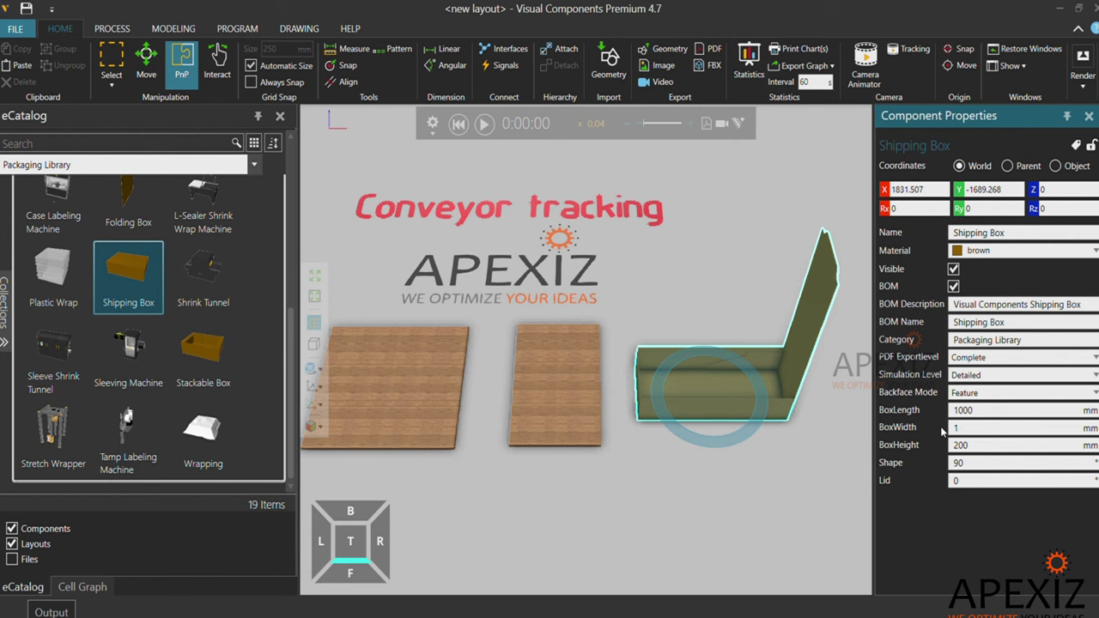
pyautogui.write('000')
pyautogui.press('Tab')
pyautogui.write('3')
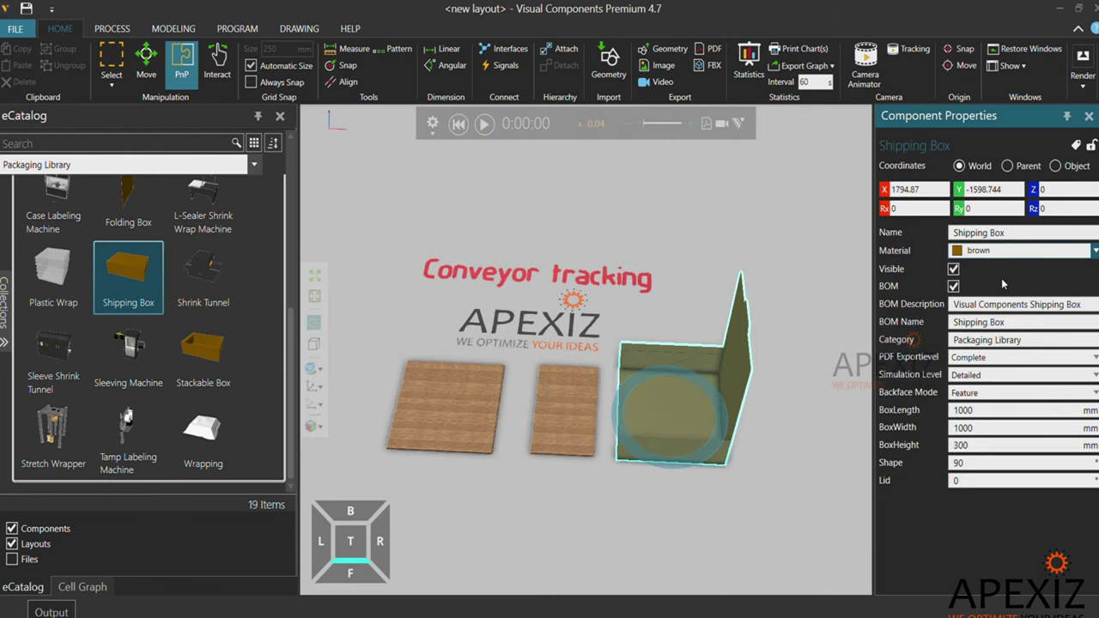
# Add product types in the Product Type Editor, naming the first 'Packaging box'
pyautogui.click(96, 28)
pyautogui.click(10, 296)
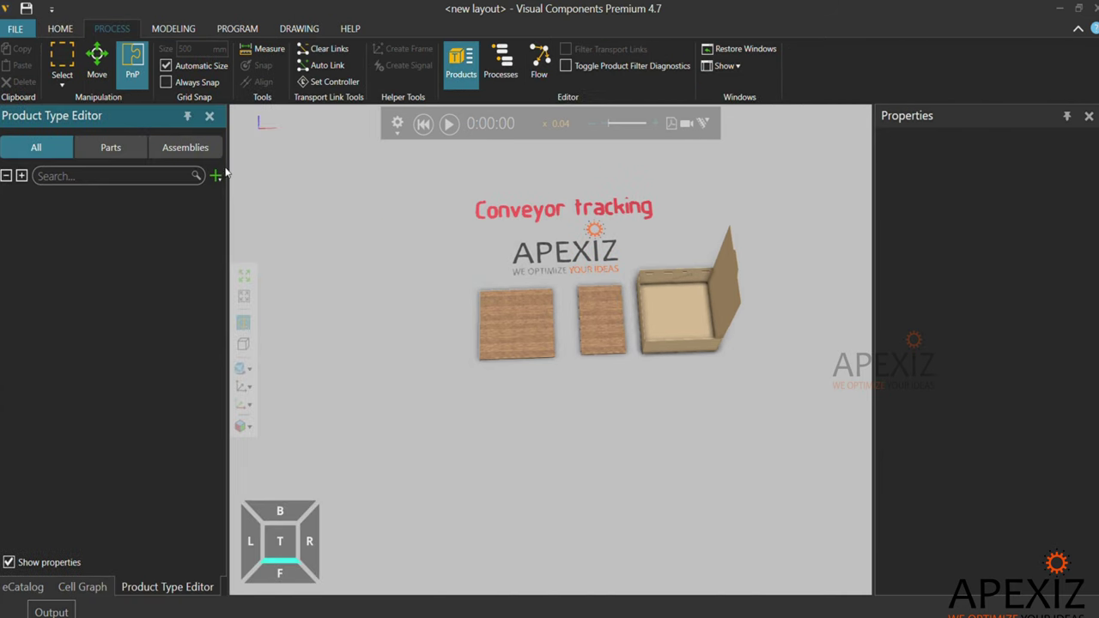
pyautogui.doubleClick(130, 222)
pyautogui.write('Packagi')
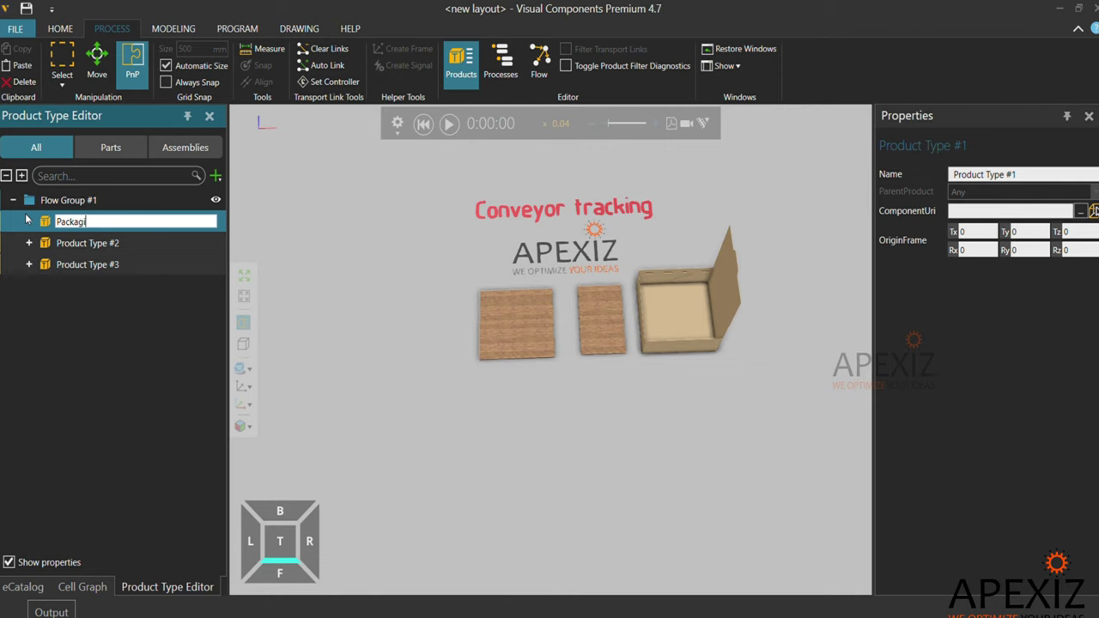
pyautogui.write('ng box')
pyautogui.press('Return')
pyautogui.press('Down')
# Name the other types 'Base' and 'Side', linking Side to Block Geo #2
pyautogui.press('F2')
pyautogui.press('Return')
pyautogui.press('Down')
pyautogui.press('F2')
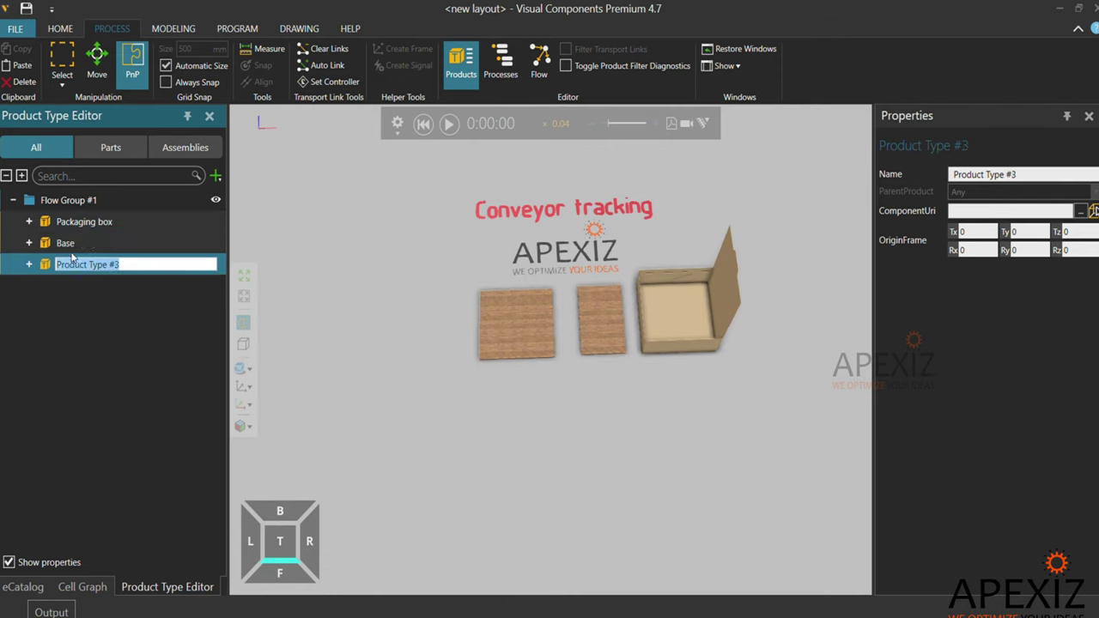
pyautogui.write('Side')
pyautogui.click(126, 228)
pyautogui.click(515, 324)
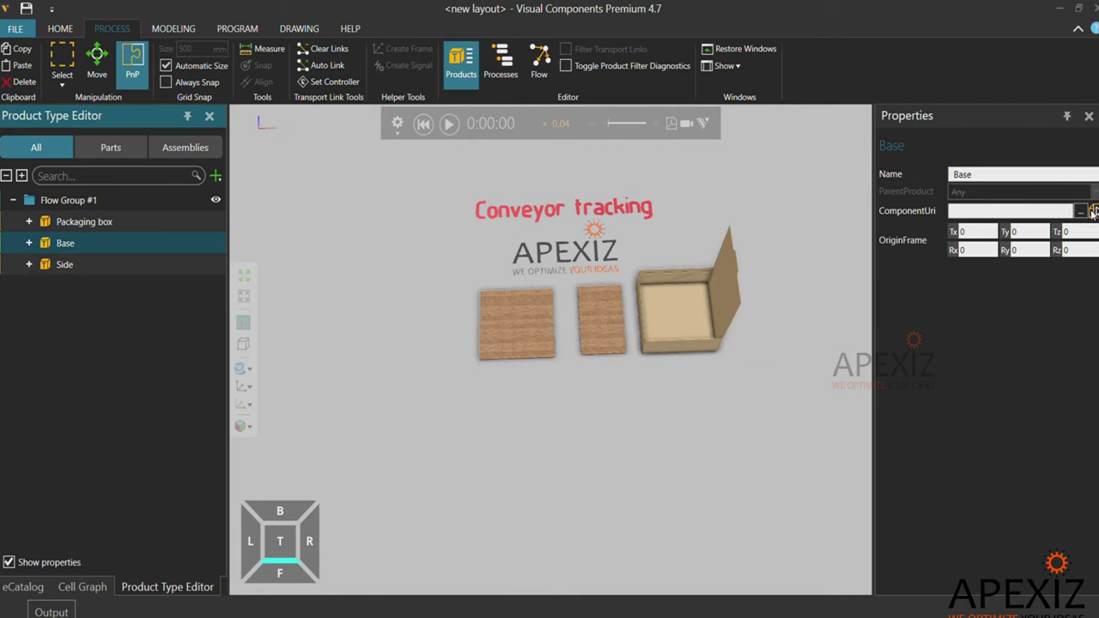
pyautogui.click(601, 309)
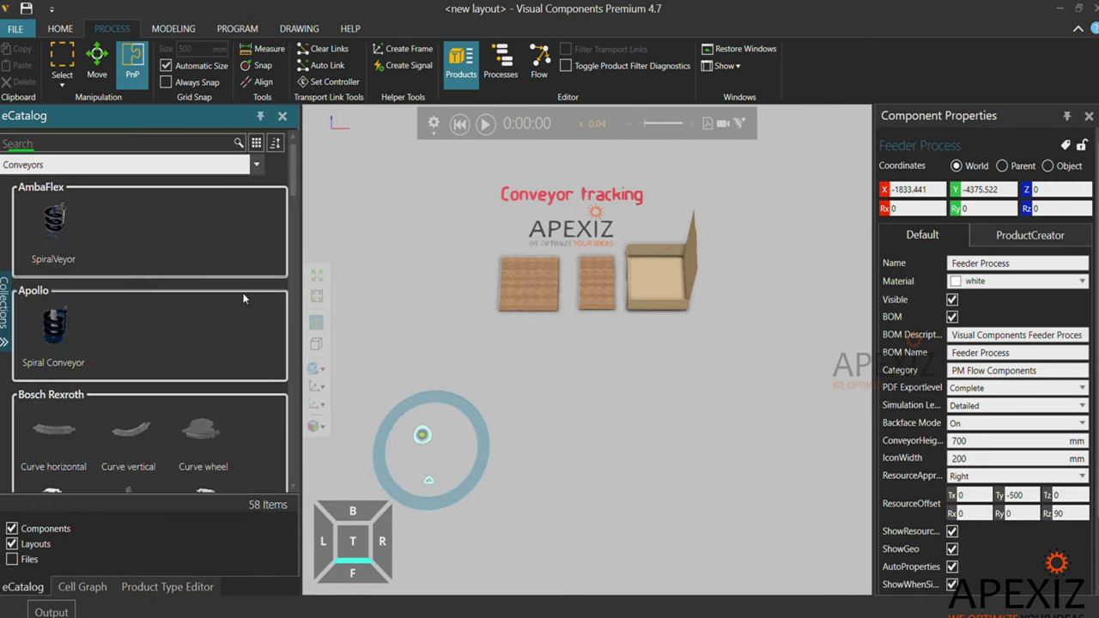
# Add a conveyor and snap a third section onto the end of the line
pyautogui.scroll(-10, 243, 293)
pyautogui.scroll(-3, 142, 340)
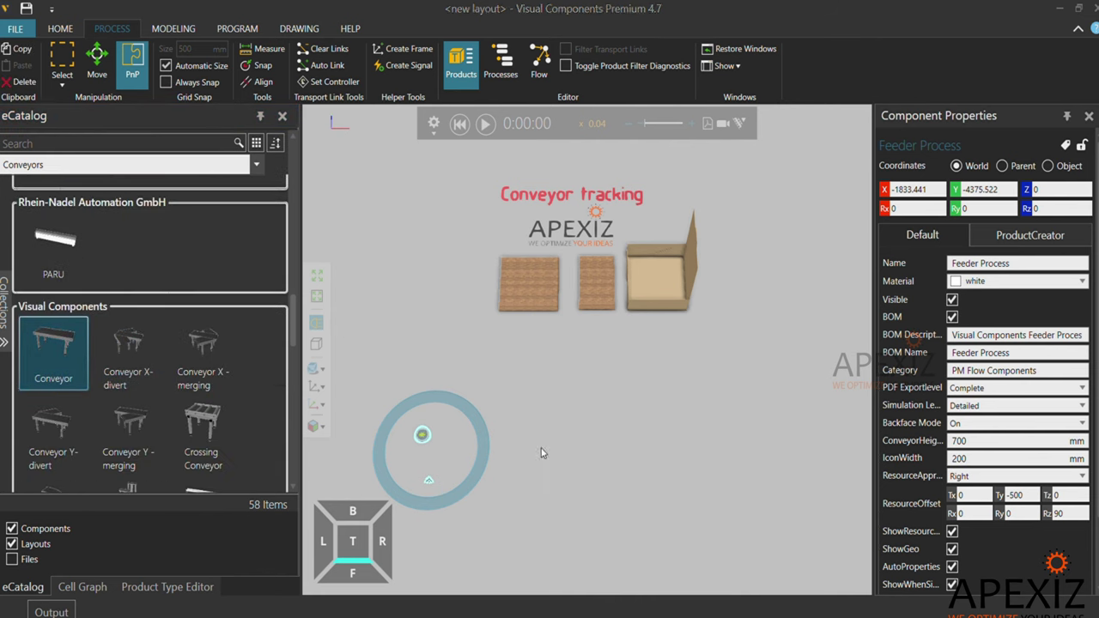
pyautogui.moveTo(429, 417); pyautogui.dragTo(607, 403)
pyautogui.click(607, 403)
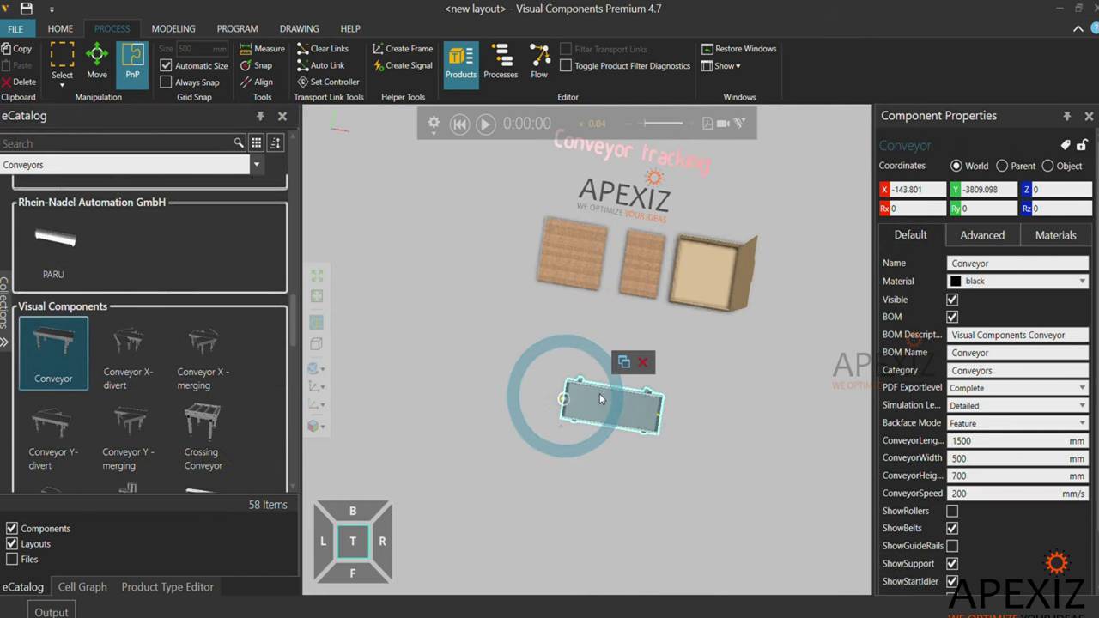
pyautogui.moveTo(596, 393); pyautogui.dragTo(630, 439, button='right')
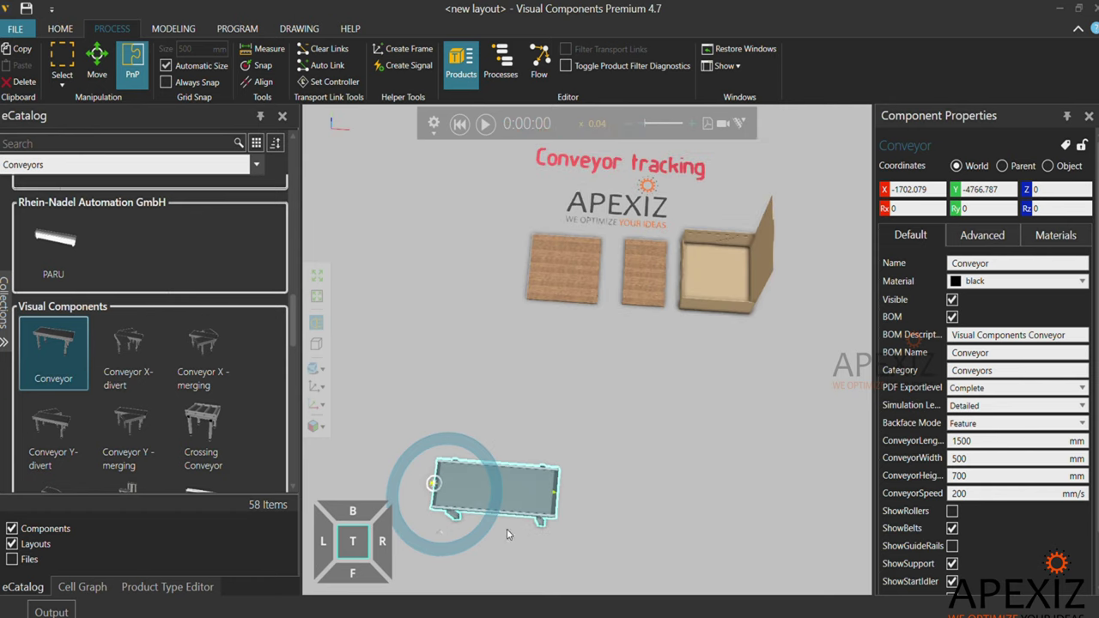
pyautogui.moveTo(545, 498); pyautogui.dragTo(675, 352, button='right')
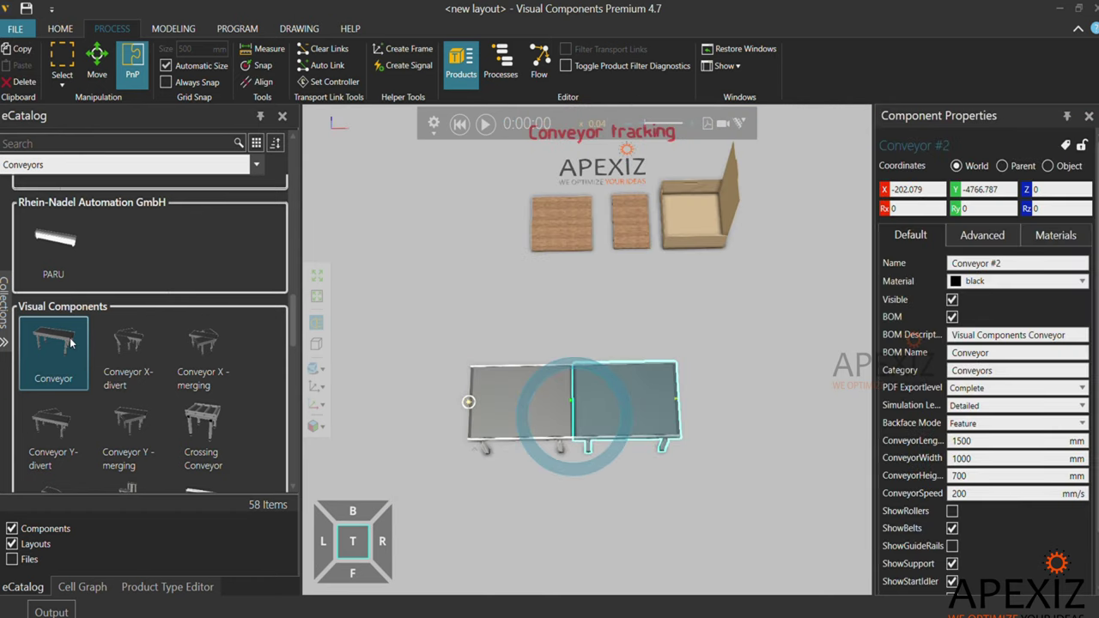
pyautogui.moveTo(71, 344); pyautogui.dragTo(643, 369)
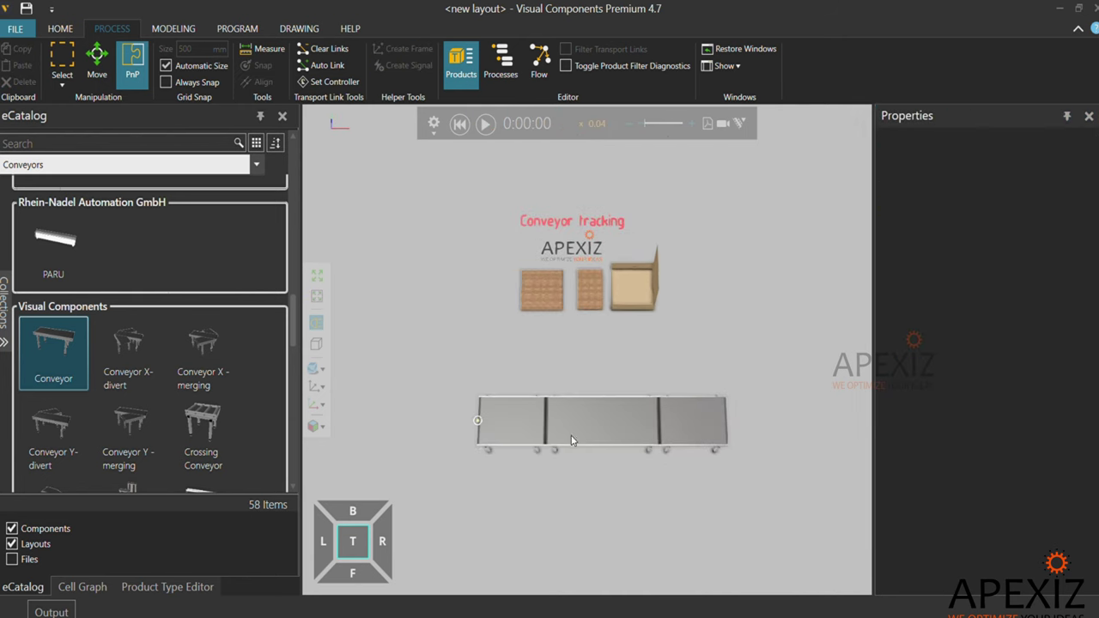
pyautogui.scroll(2, 485, 424)
pyautogui.scroll(3, 464, 415)
# Set the feeder interval to 8 and route TransportOut to the component container
pyautogui.click(464, 416)
pyautogui.click(1034, 235)
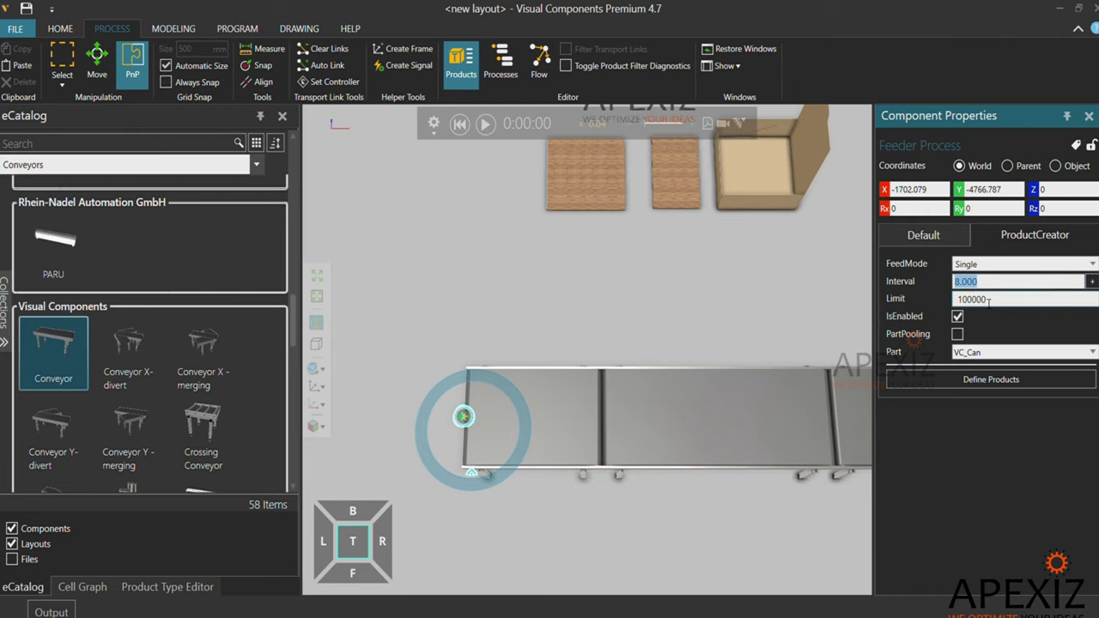
pyautogui.click(973, 379)
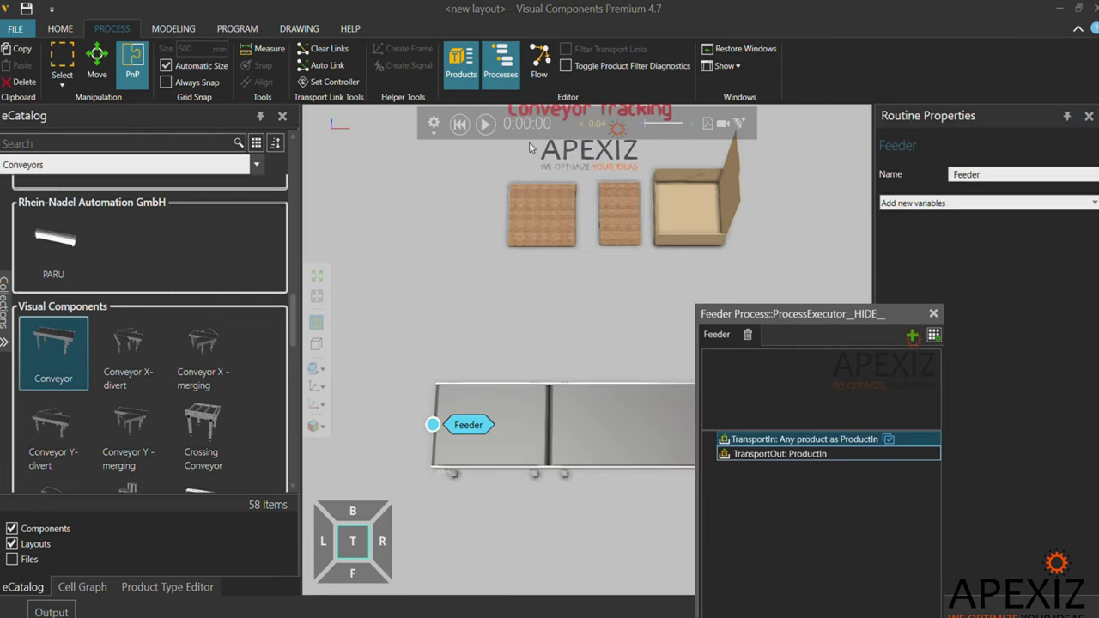
pyautogui.click(961, 197)
pyautogui.click(961, 224)
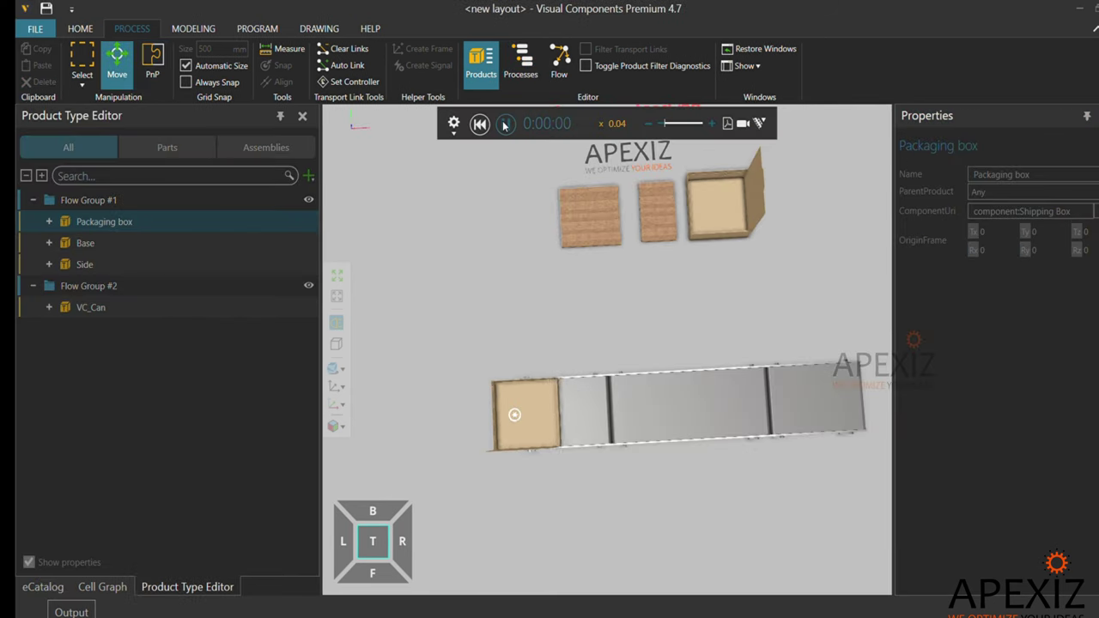
pyautogui.moveTo(556, 320)
pyautogui.mouseDown(button='right')
pyautogui.moveTo(666, 407)
pyautogui.moveTo(654, 424)
pyautogui.mouseUp(button='right')
pyautogui.scroll(3, 533, 420)
pyautogui.scroll(-5, 637, 372)
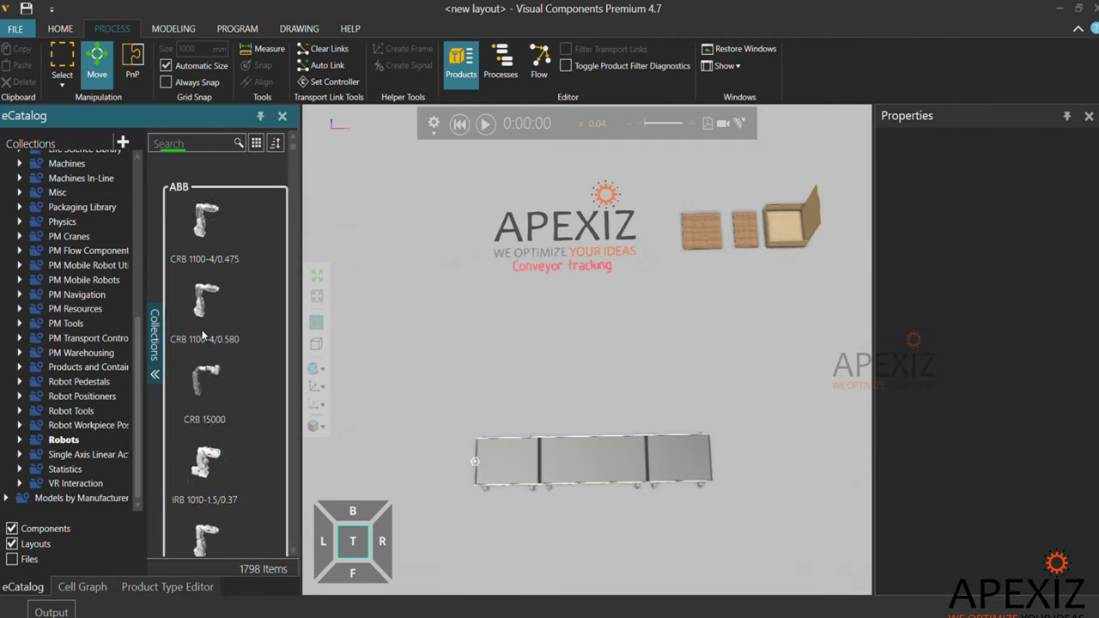
# Place a Yaskawa MH50-35 robot beside the conveyor
pyautogui.click(154, 367)
pyautogui.scroll(-5, 243, 346)
pyautogui.scroll(-5, 263, 416)
pyautogui.scroll(-3, 262, 416)
pyautogui.scroll(-3, 262, 416)
pyautogui.scroll(-3, 263, 413)
pyautogui.scroll(-1, 254, 404)
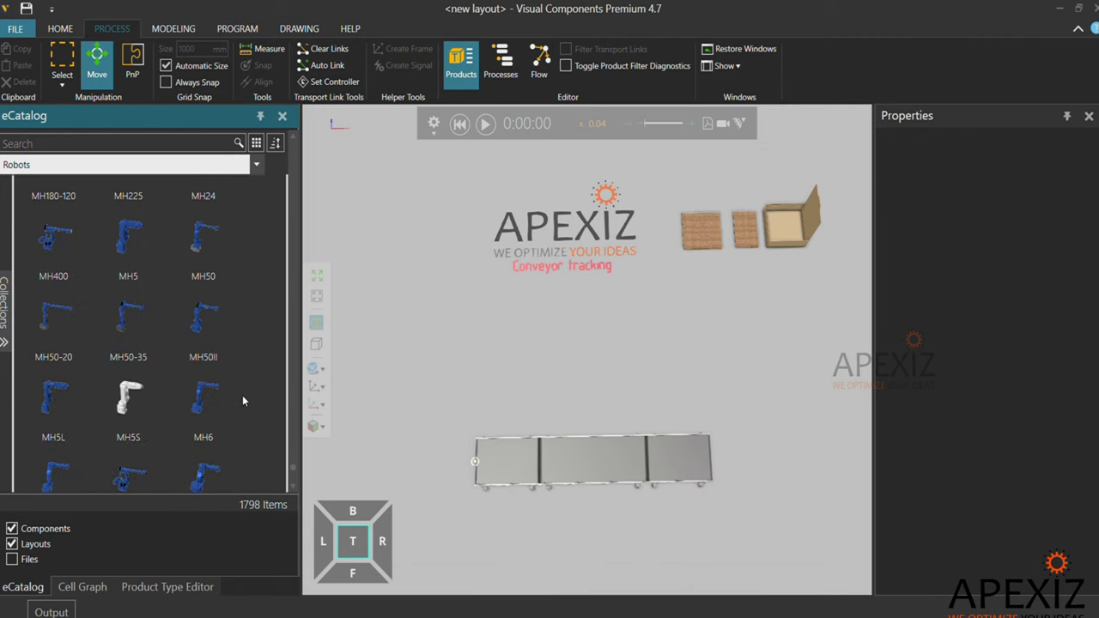
pyautogui.moveTo(111, 355); pyautogui.dragTo(466, 387)
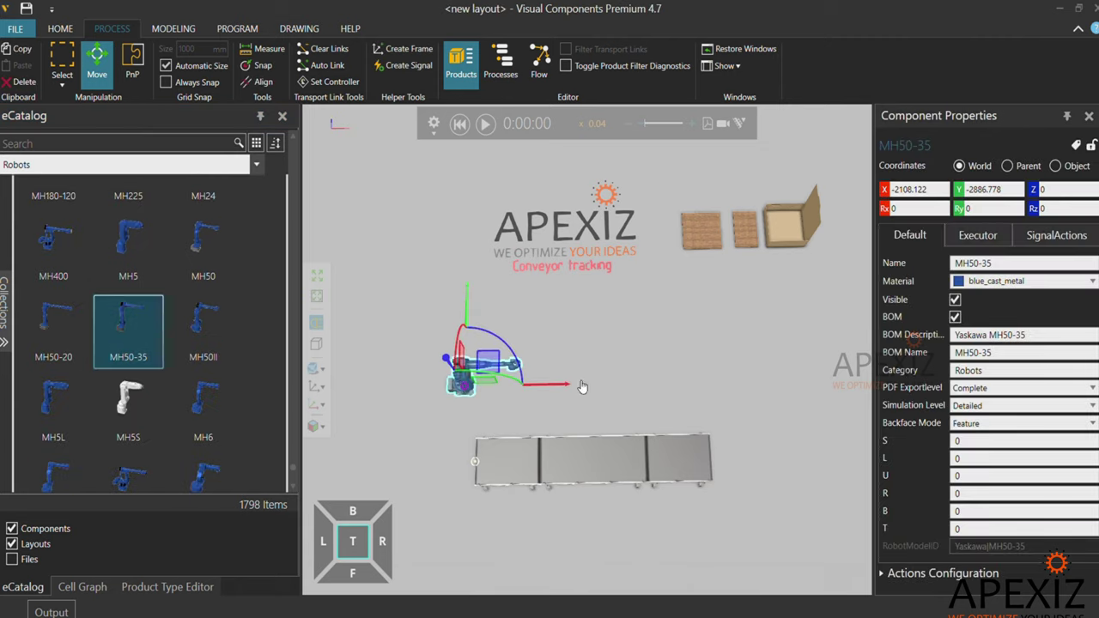
# Mount a Smart Suction Gripper from Robot Tools on the robot flange
pyautogui.click(4, 309)
pyautogui.click(60, 408)
pyautogui.scroll(-5, 266, 359)
pyautogui.scroll(-5, 266, 359)
pyautogui.scroll(-5, 266, 358)
pyautogui.scroll(-3, 265, 360)
pyautogui.moveTo(62, 270); pyautogui.dragTo(638, 340)
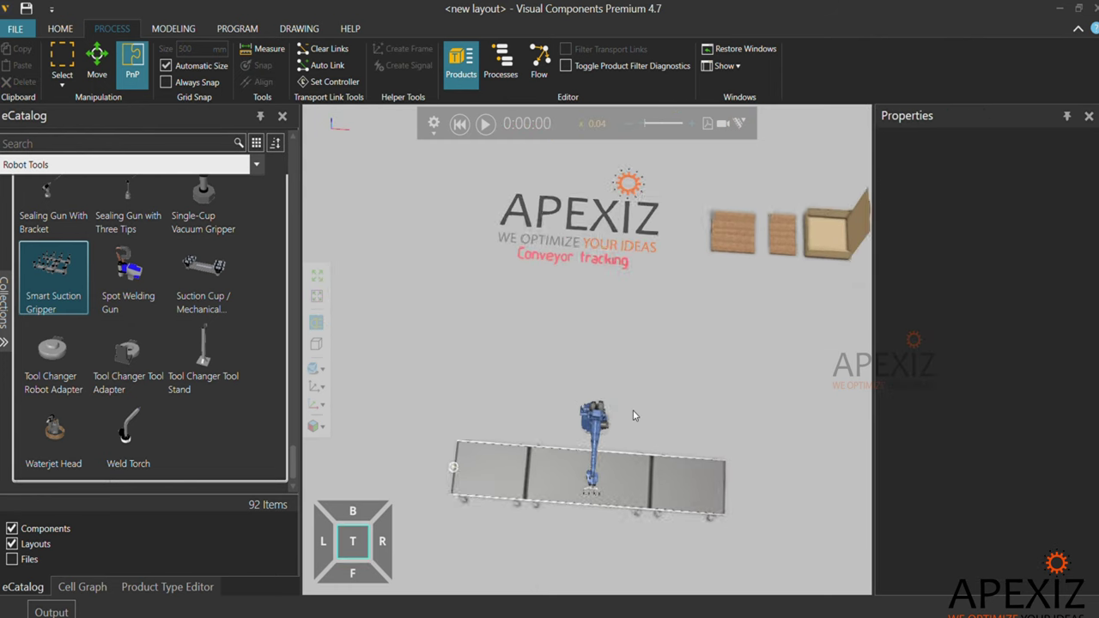
# Shift both wooden blocks and place a Feeder from the flow components
pyautogui.moveTo(744, 191); pyautogui.dragTo(724, 218)
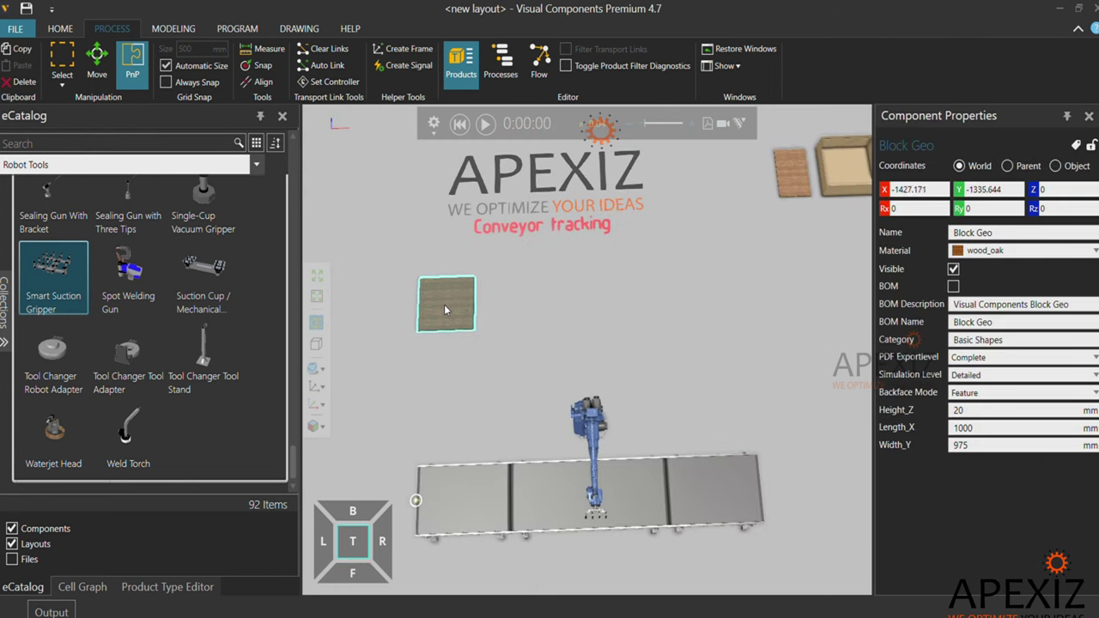
pyautogui.moveTo(792, 170); pyautogui.dragTo(746, 297)
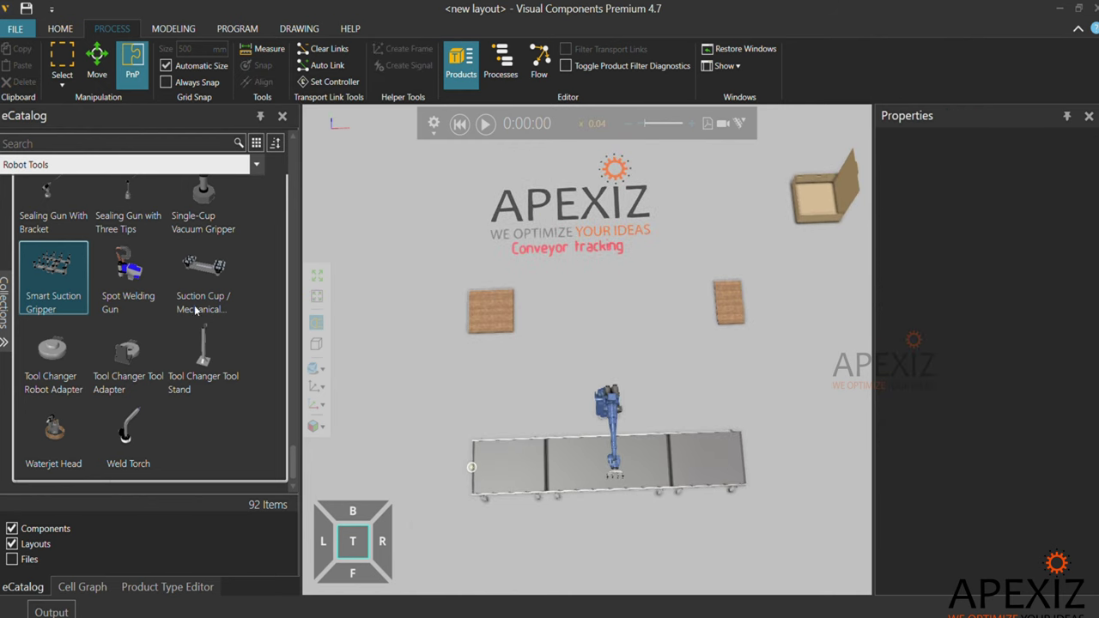
pyautogui.click(5, 314)
pyautogui.click(86, 338)
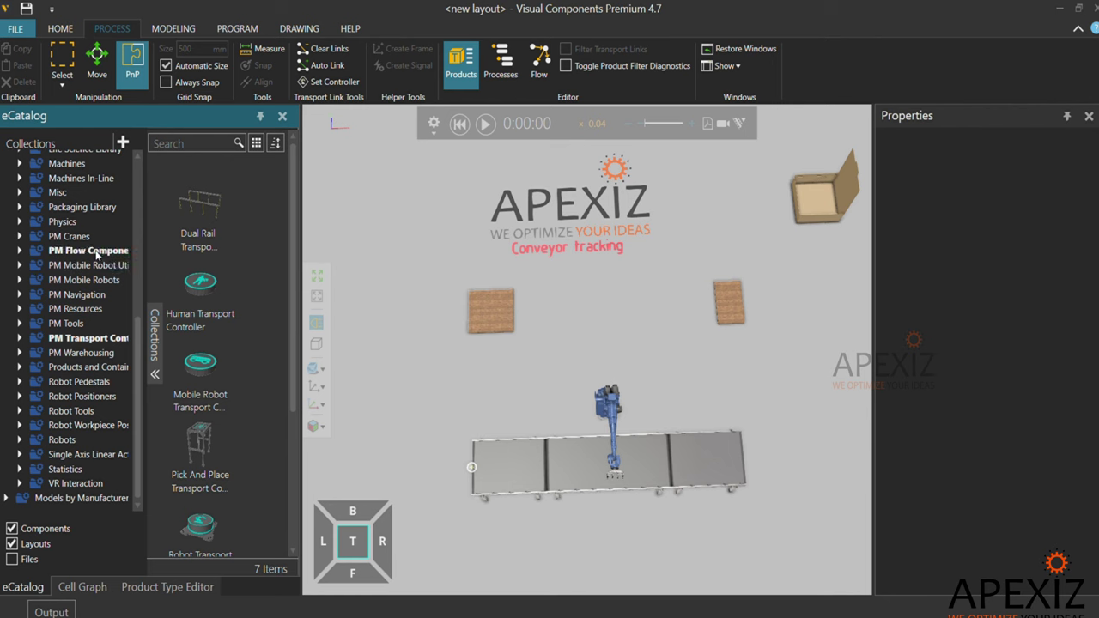
pyautogui.click(86, 251)
pyautogui.moveTo(200, 292); pyautogui.dragTo(455, 373)
# Add a Sensor Conveyor beside the robot leading toward the main line
pyautogui.scroll(10, 86, 300)
pyautogui.click(86, 233)
pyautogui.scroll(-10, 241, 318)
pyautogui.scroll(-10, 241, 351)
pyautogui.scroll(-5, 152, 361)
pyautogui.moveTo(142, 362); pyautogui.dragTo(443, 356)
pyautogui.moveTo(508, 378); pyautogui.dragTo(468, 348)
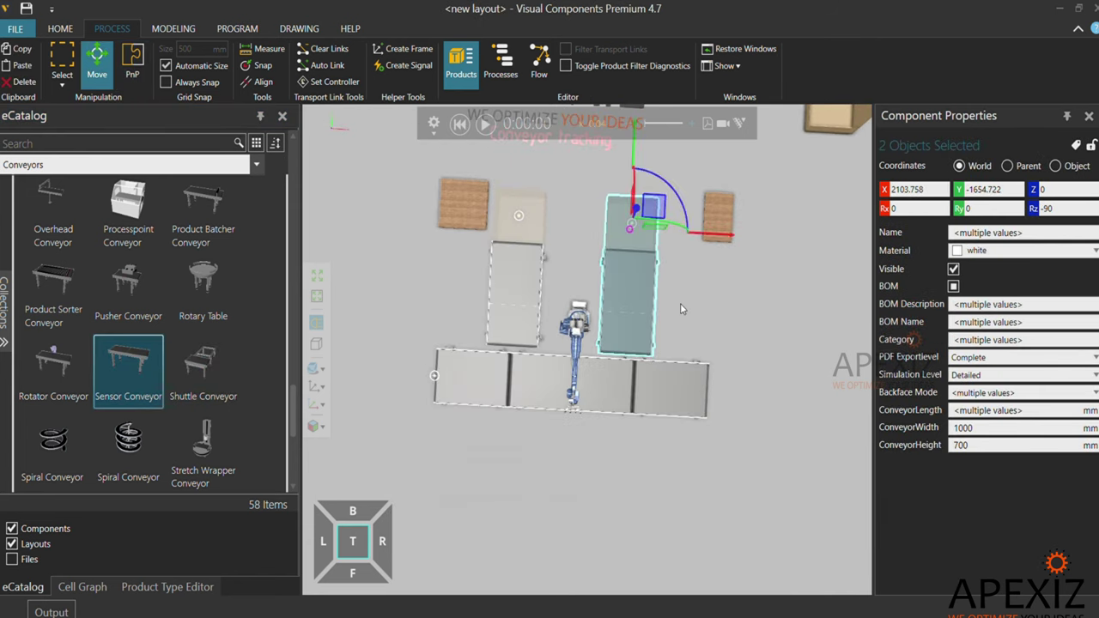
pyautogui.click(670, 344)
# Place an End Block and paste a copy onto the right sensor conveyor's end
pyautogui.moveTo(669, 343); pyautogui.dragTo(622, 325, button='right')
pyautogui.click(4, 309)
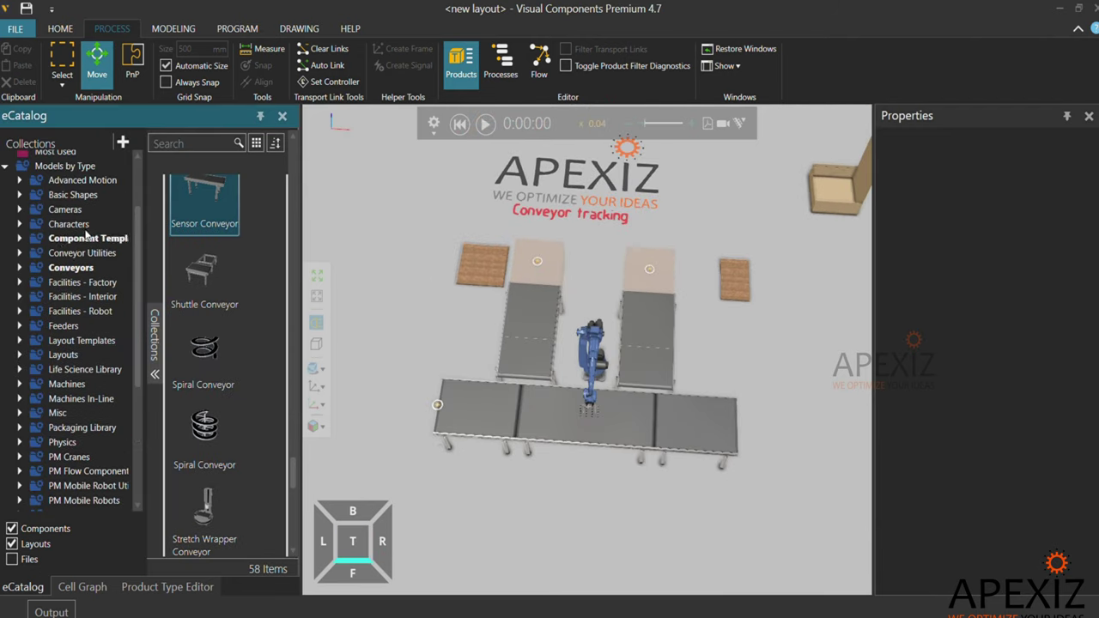
pyautogui.click(85, 253)
pyautogui.scroll(-4, 200, 344)
pyautogui.scroll(-3, 200, 343)
pyautogui.moveTo(200, 386); pyautogui.dragTo(378, 369)
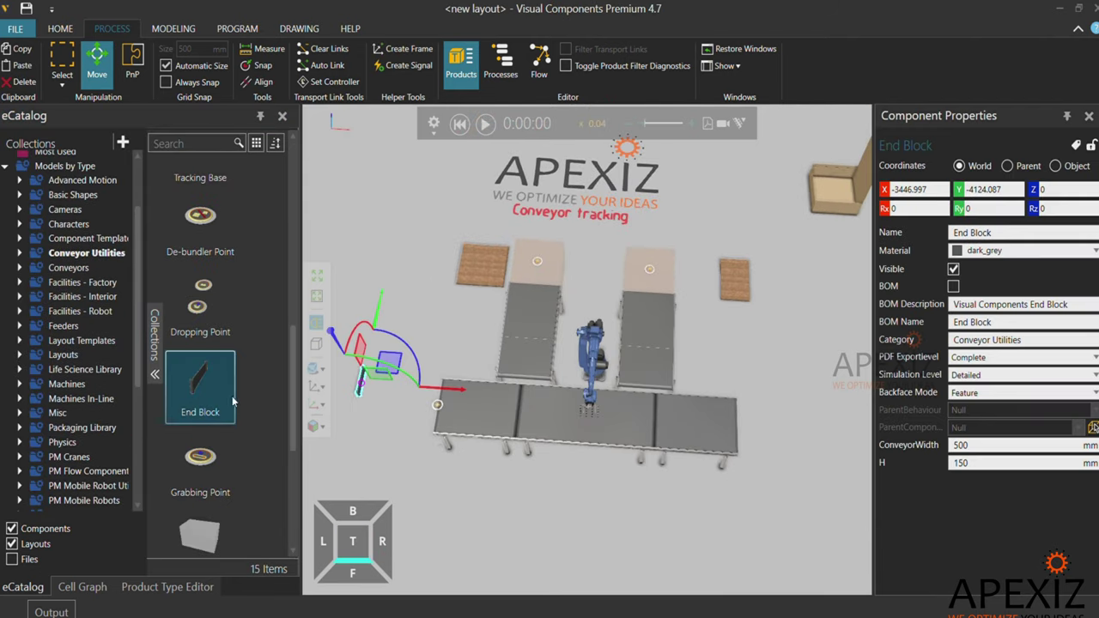
pyautogui.hotkey('ctrl', 'c')
pyautogui.hotkey('ctrl', 'v')
pyautogui.click(638, 384)
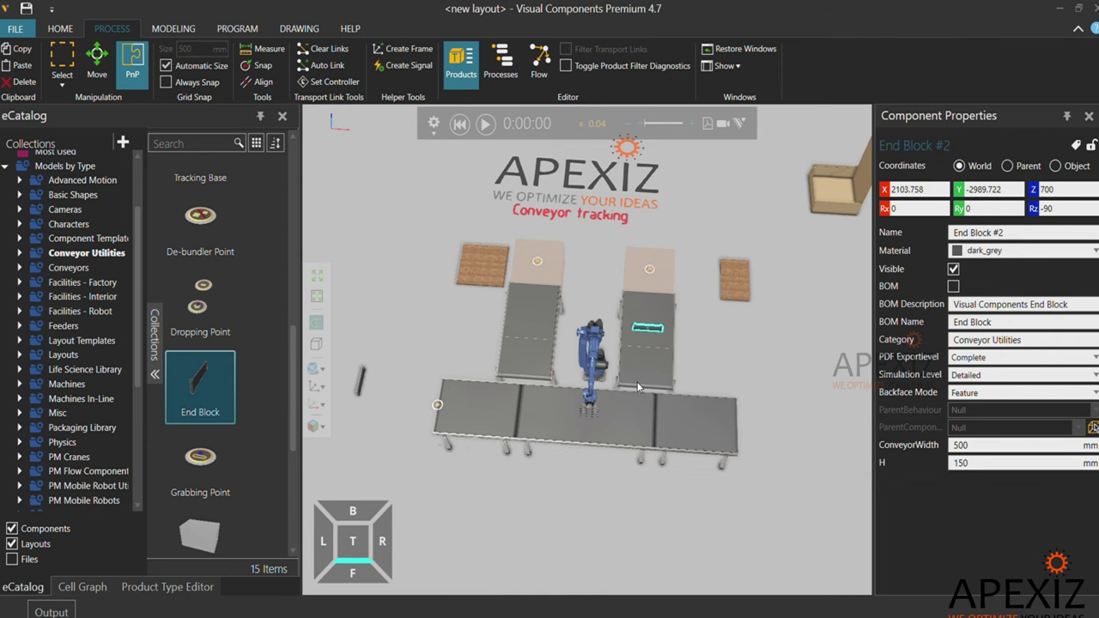
# Set the left feeder's produced part to Base
pyautogui.scroll(3, 718, 381)
pyautogui.scroll(-3, 601, 361)
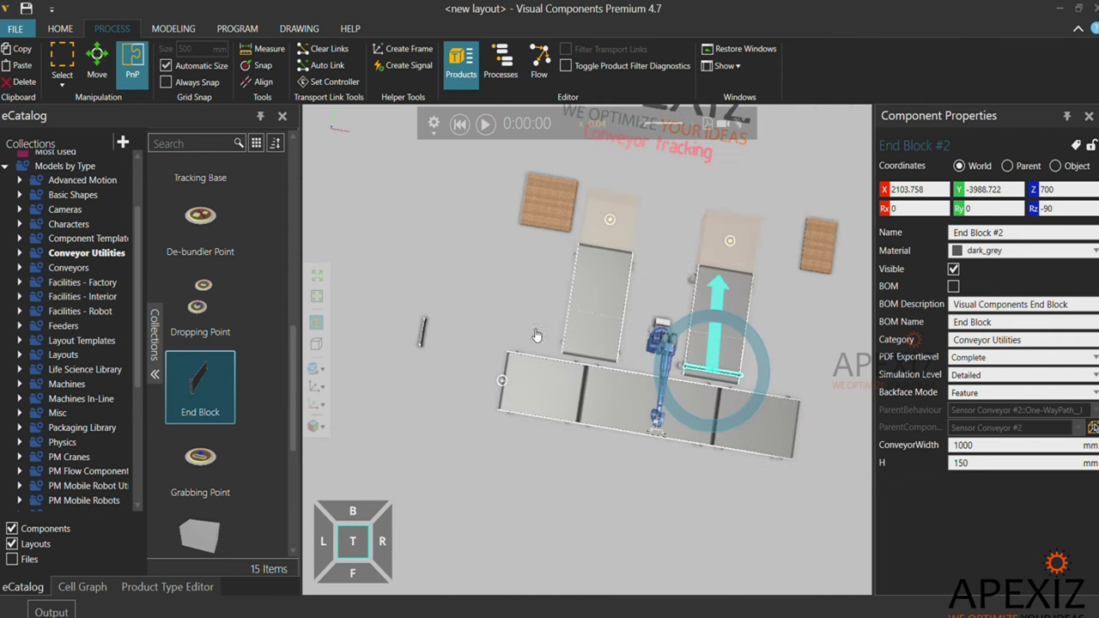
pyautogui.click(562, 343)
pyautogui.scroll(5, 562, 343)
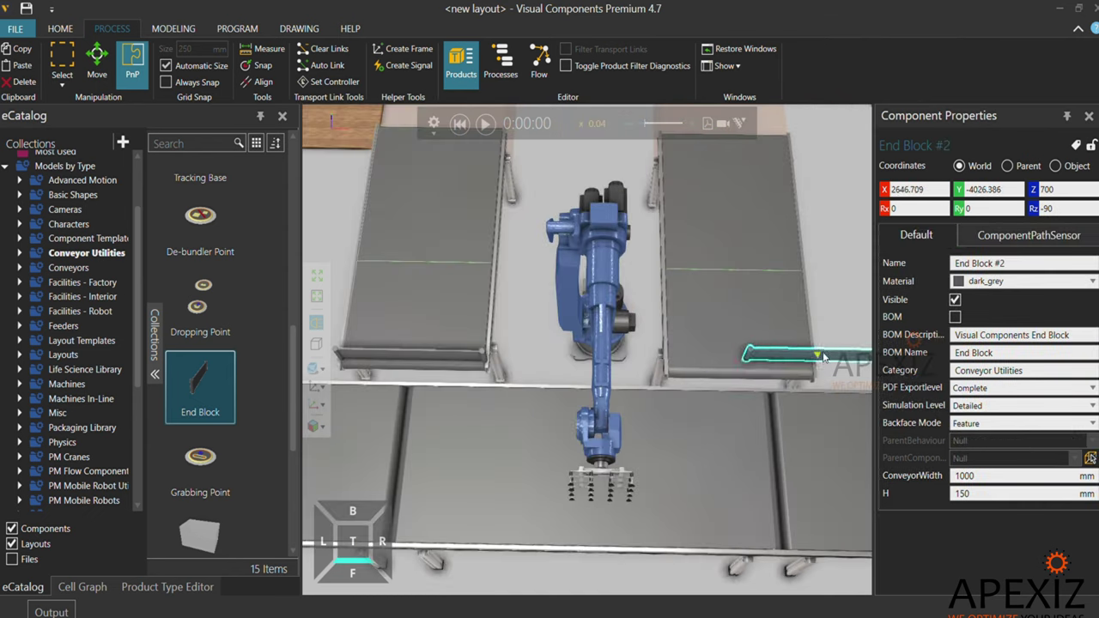
pyautogui.scroll(3, 659, 345)
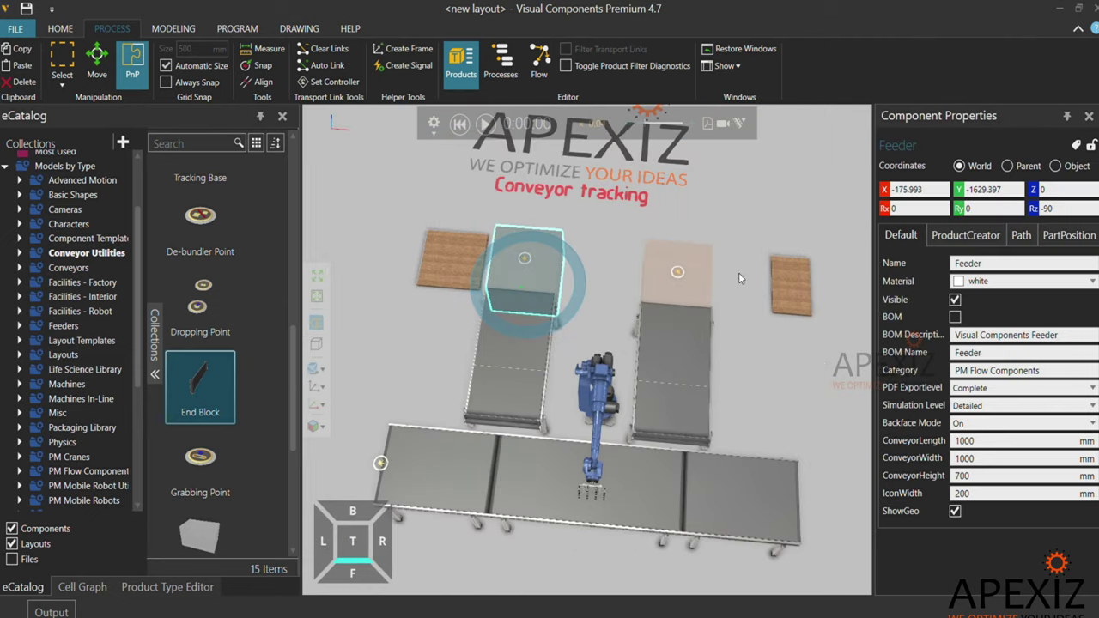
pyautogui.click(970, 235)
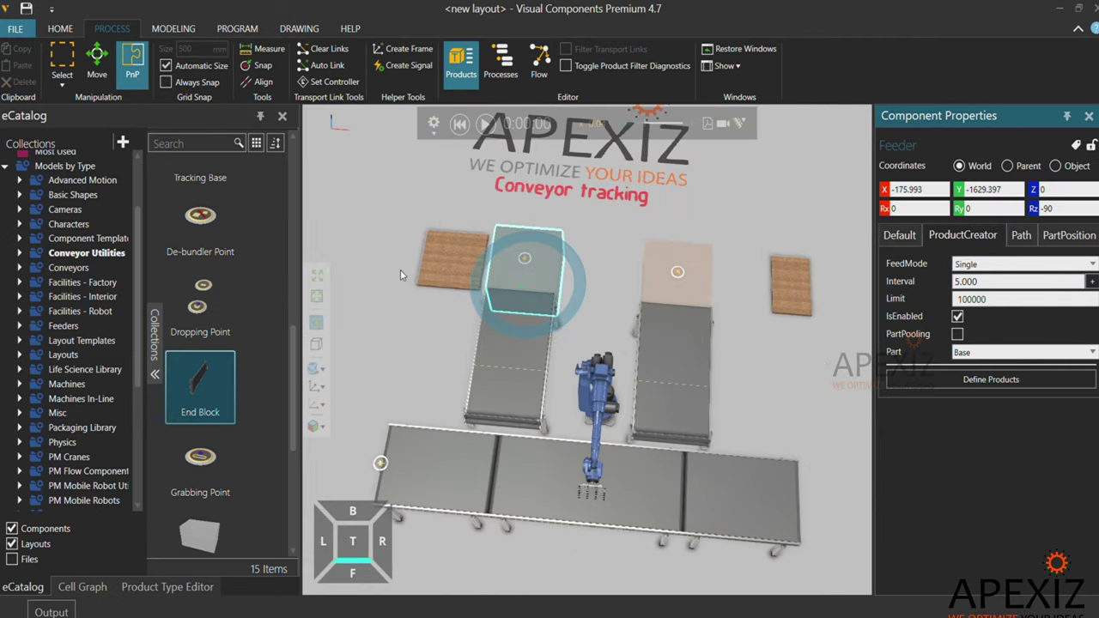
pyautogui.click(675, 292)
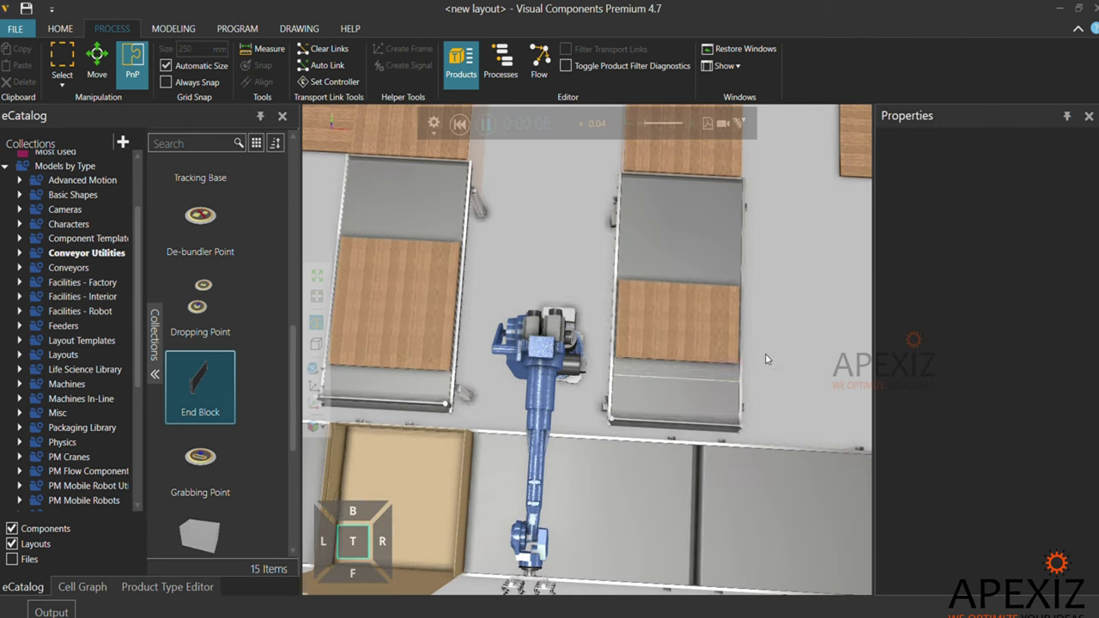
pyautogui.scroll(-5, 733, 356)
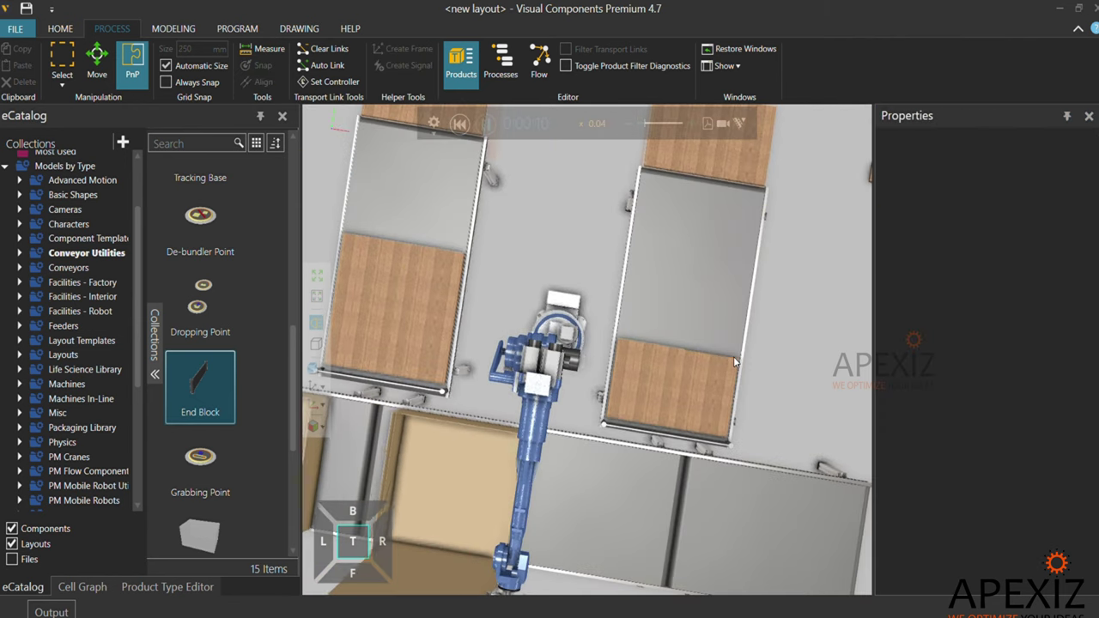
pyautogui.moveTo(665, 402); pyautogui.dragTo(674, 401, button='right')
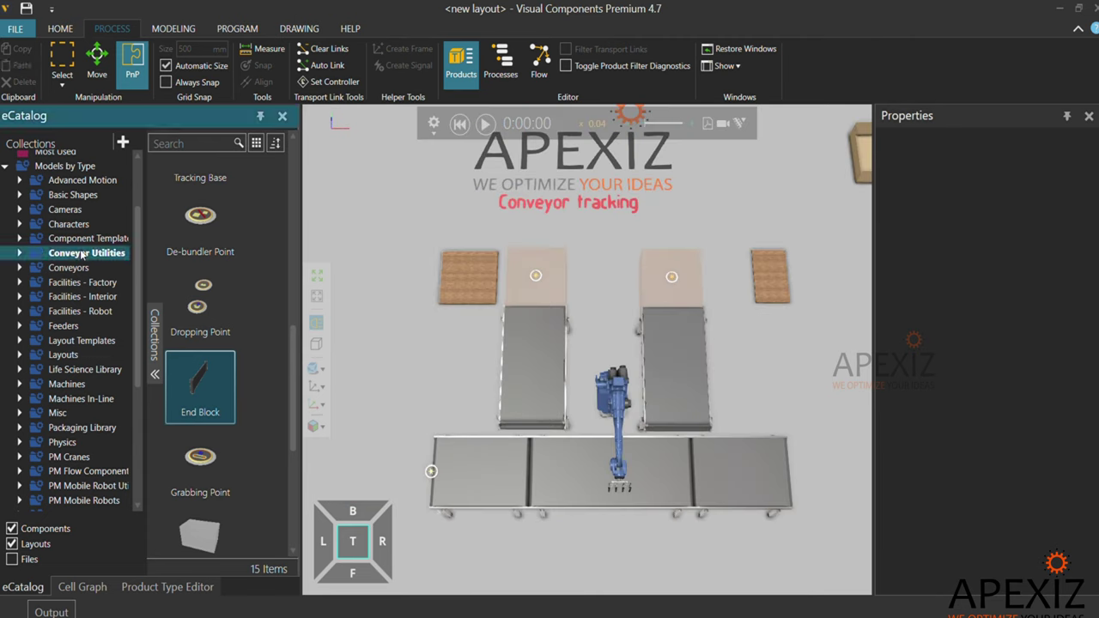
# Place a Conveyor Tracking Base from the catalog onto the middle main-line conveyor
pyautogui.scroll(2, 251, 342)
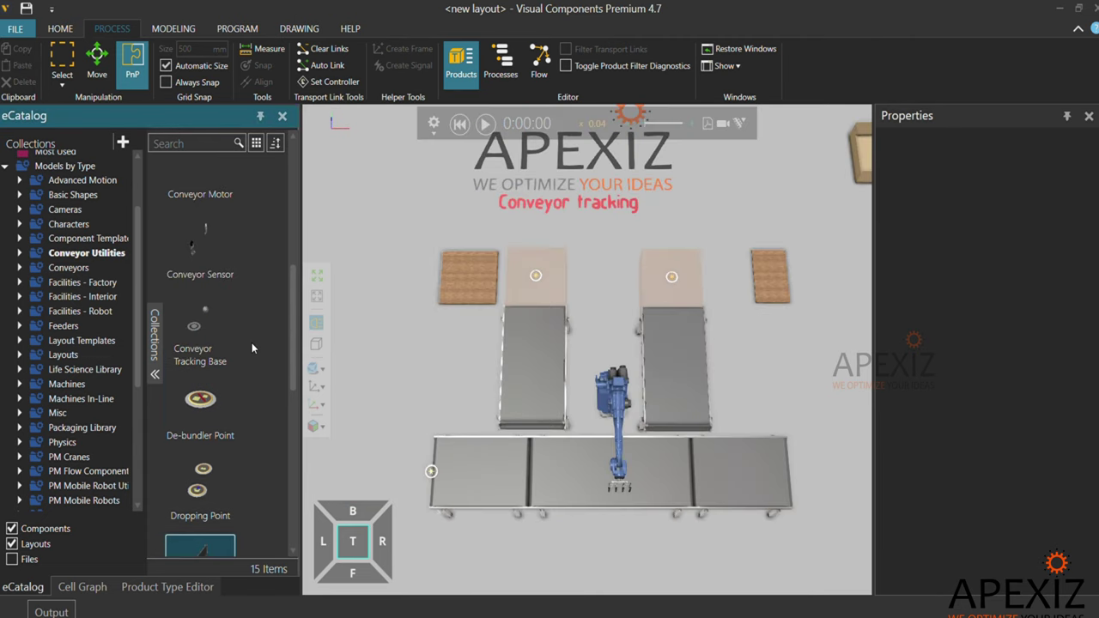
pyautogui.moveTo(299, 343); pyautogui.dragTo(362, 340)
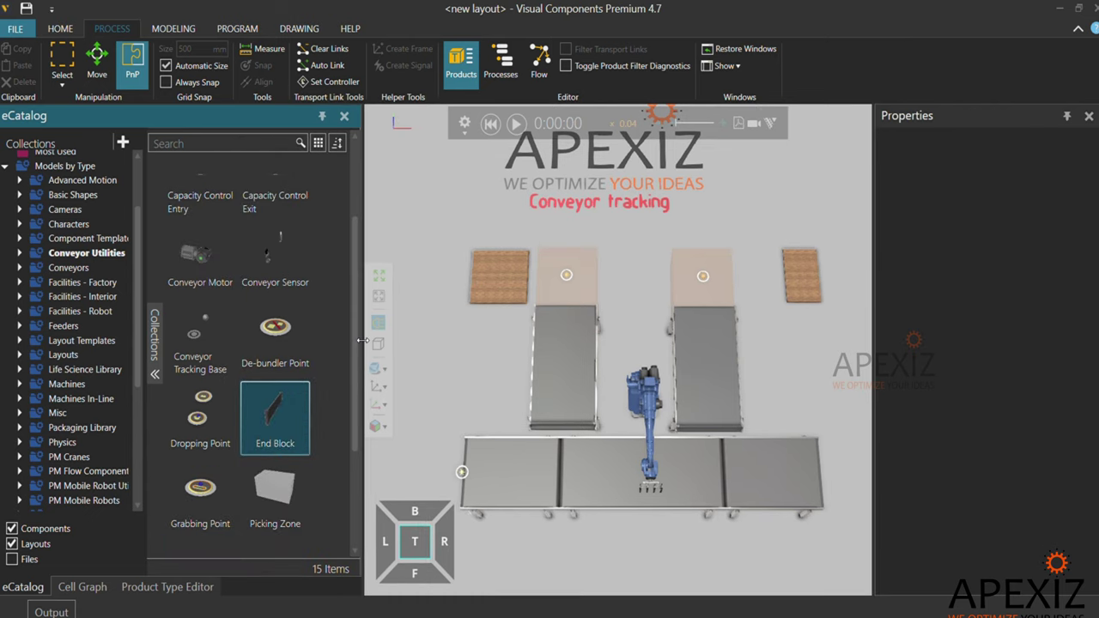
pyautogui.scroll(2, 312, 325)
pyautogui.scroll(-3, 312, 324)
pyautogui.click(192, 287)
pyautogui.moveTo(192, 287); pyautogui.dragTo(468, 471)
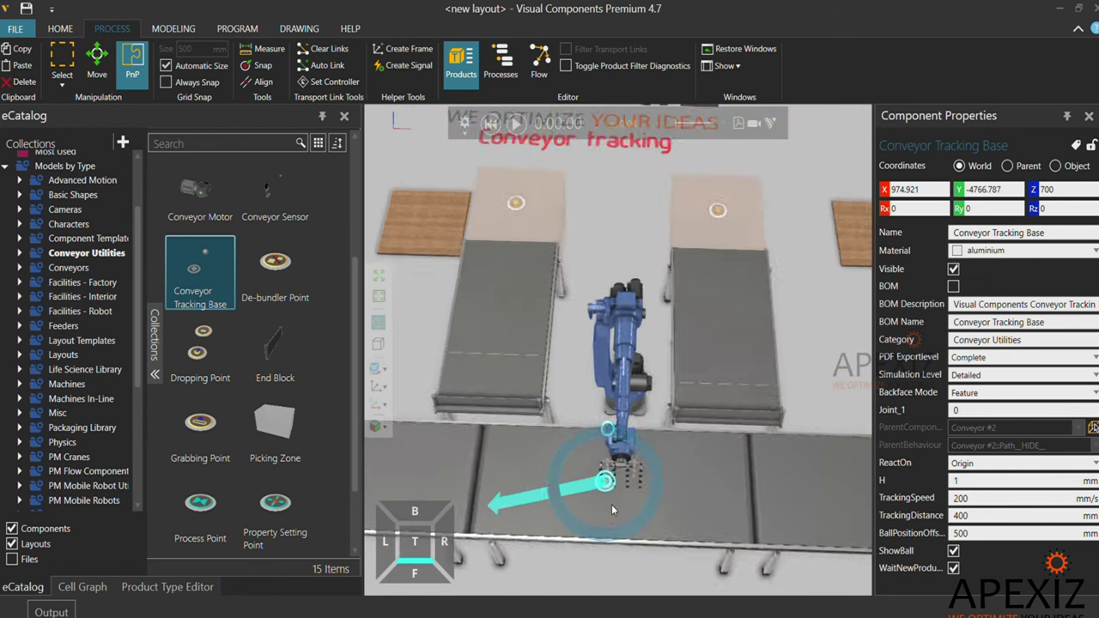
pyautogui.click(598, 377)
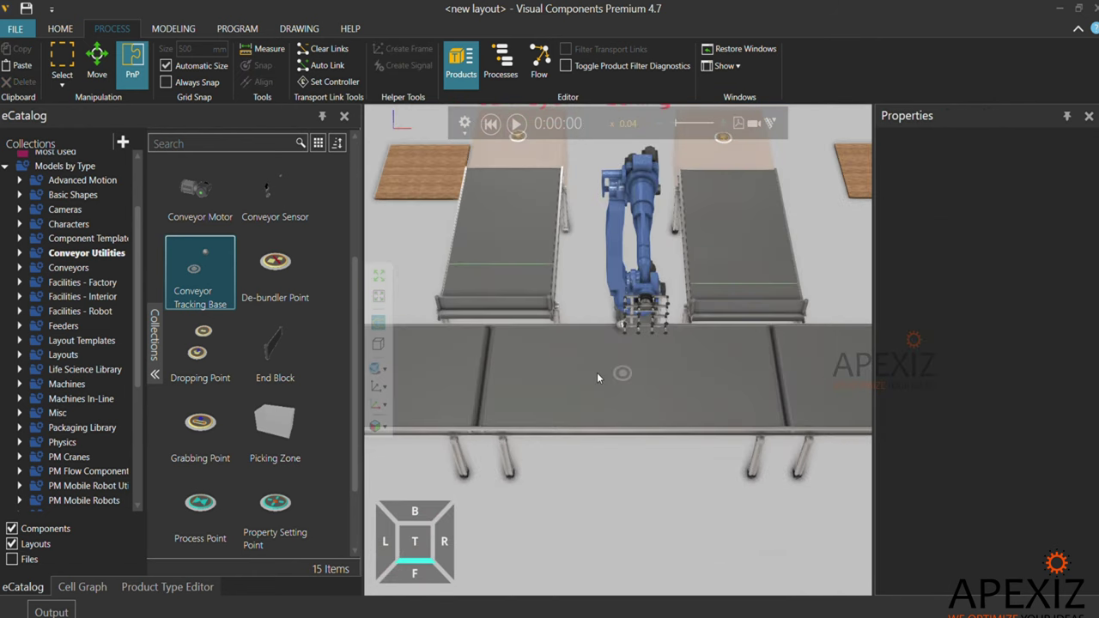
# Make the tracking base black and set its BallPositionOffset to 580 mm
pyautogui.click(620, 374)
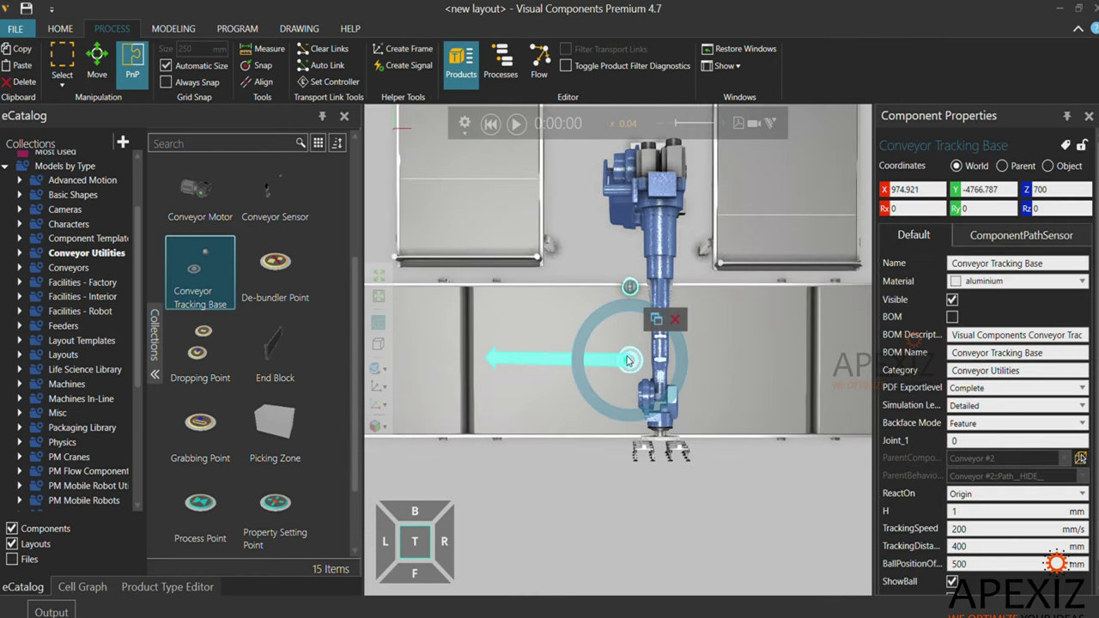
pyautogui.click(553, 337)
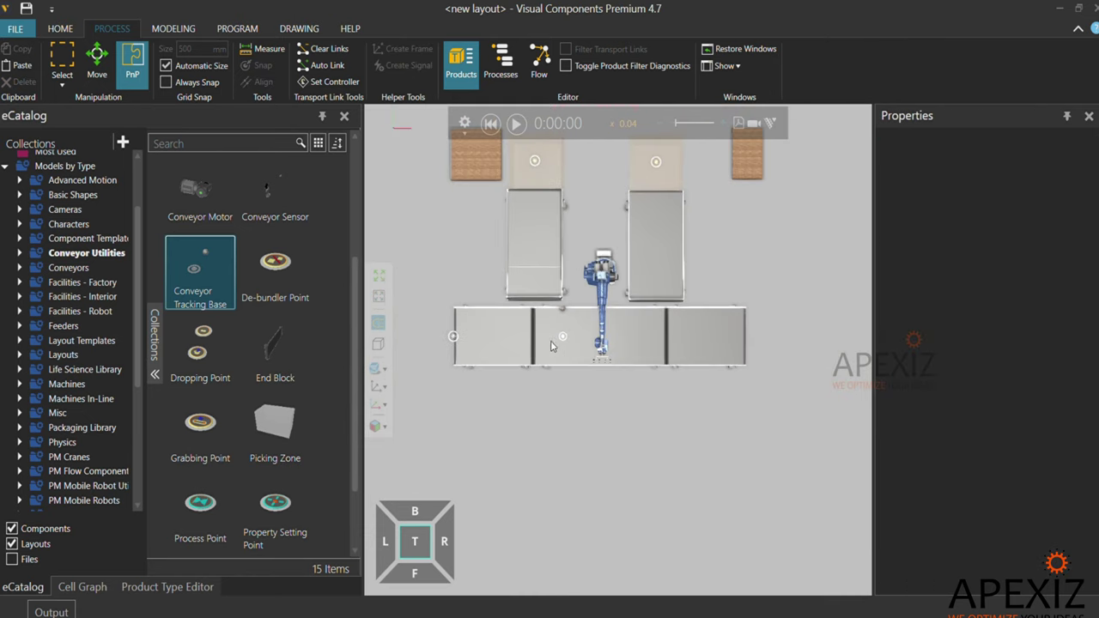
pyautogui.scroll(2, 638, 282)
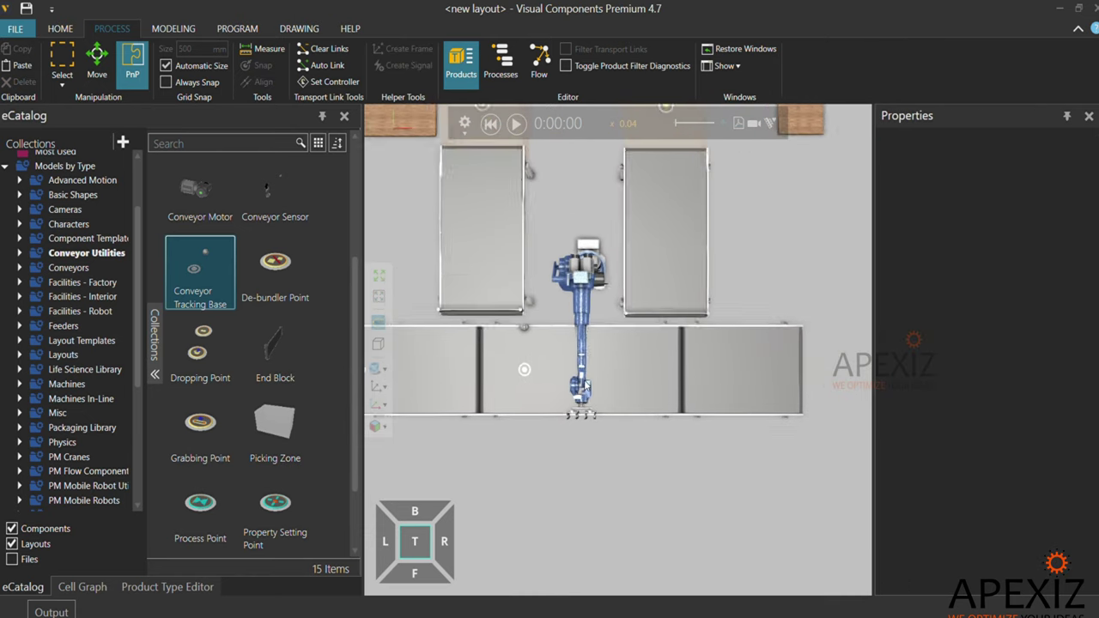
pyautogui.scroll(2, 521, 341)
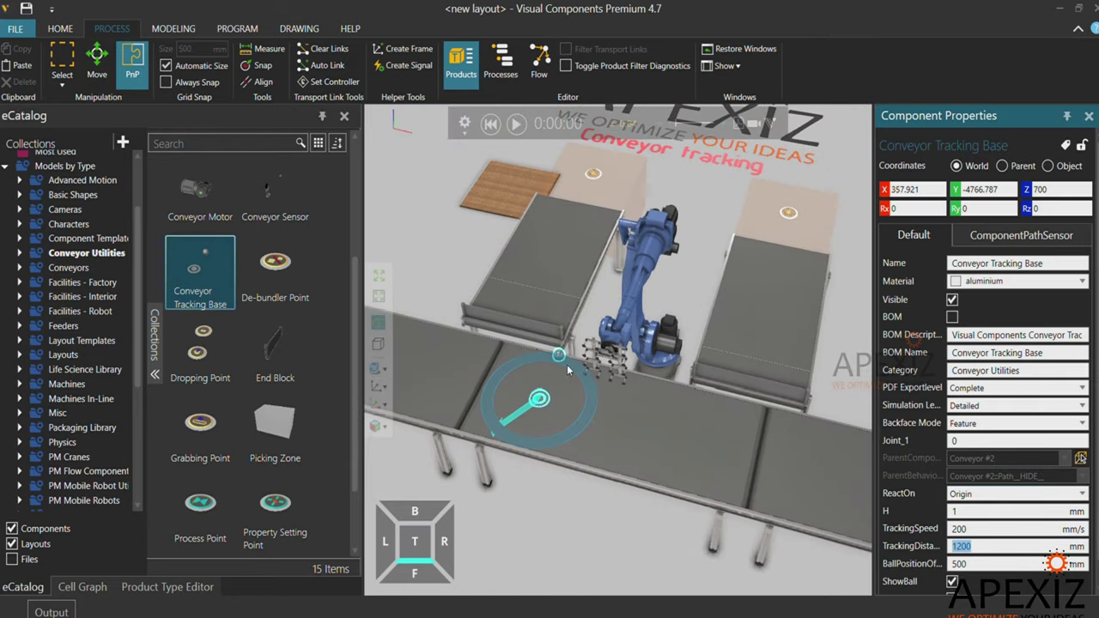
pyautogui.press('Return')
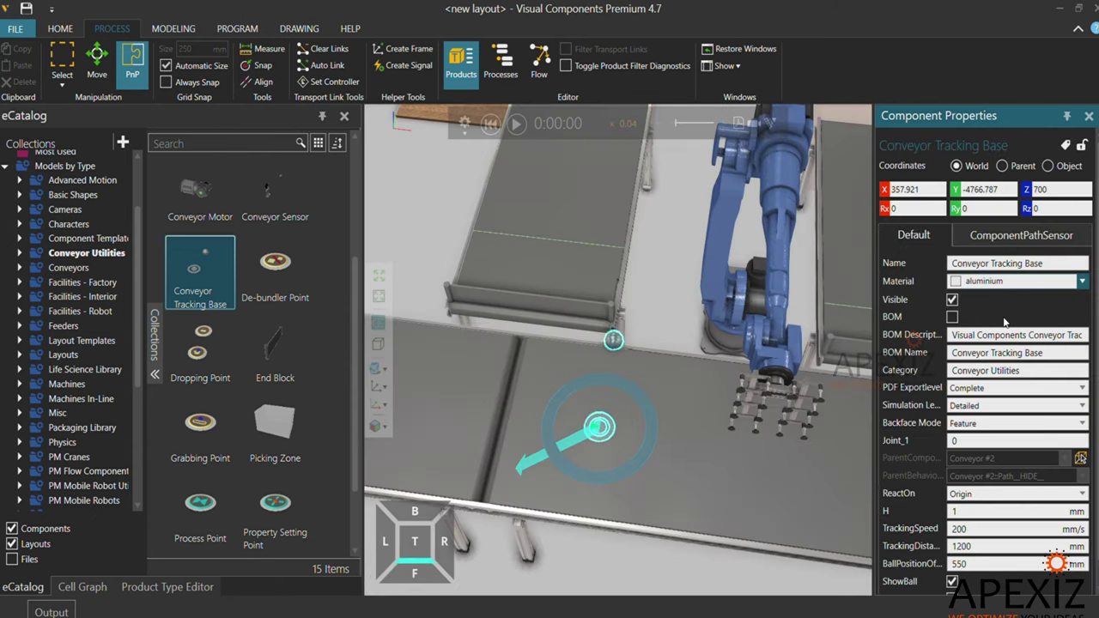
pyautogui.moveTo(662, 301); pyautogui.dragTo(747, 417, button='right')
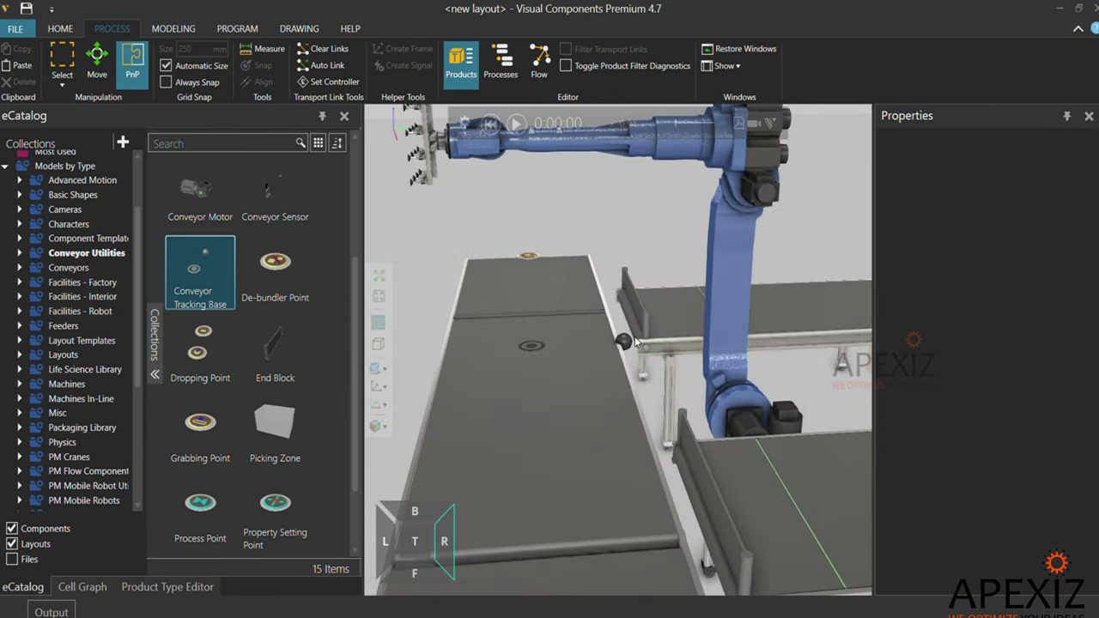
pyautogui.click(963, 563)
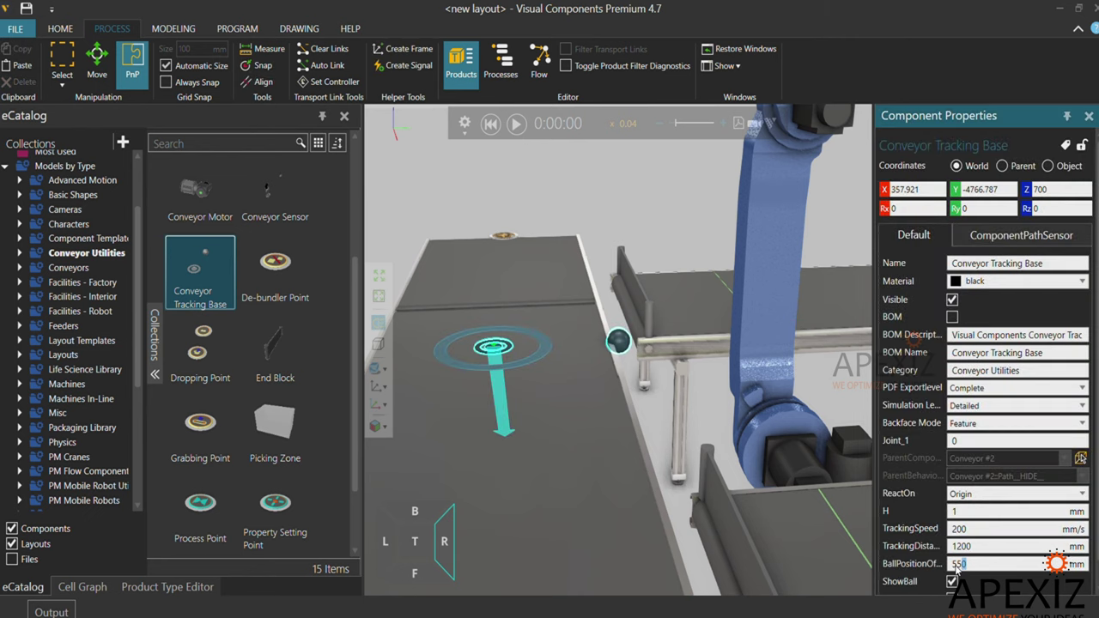
pyautogui.press('Return')
pyautogui.click(410, 419)
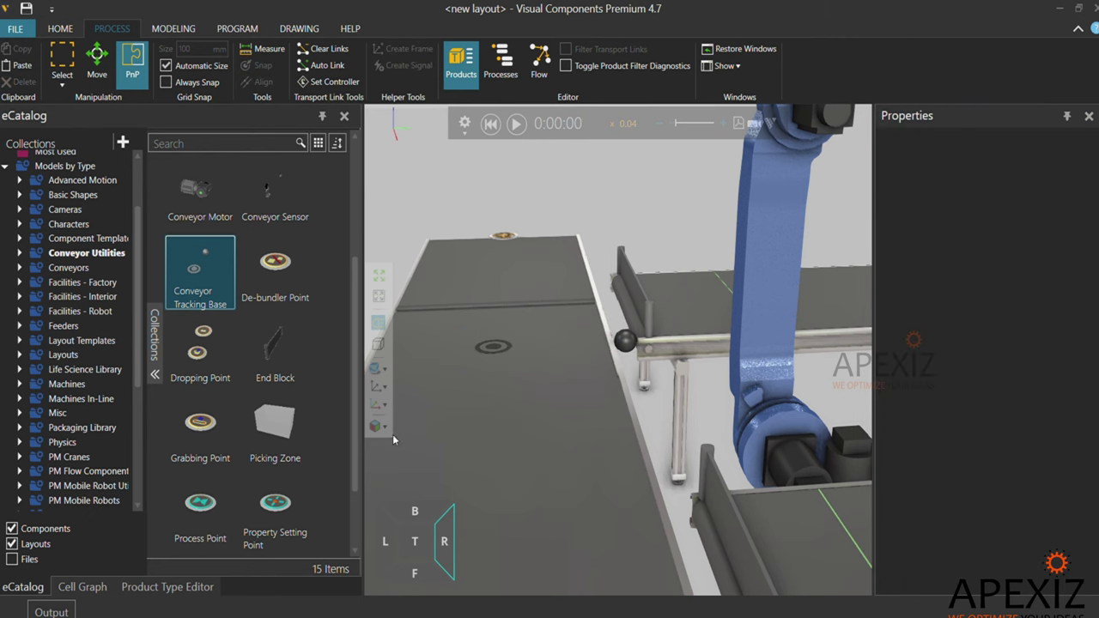
pyautogui.moveTo(410, 420)
pyautogui.mouseDown(button='right')
pyautogui.moveTo(492, 422)
pyautogui.moveTo(585, 403)
pyautogui.moveTo(660, 434)
pyautogui.mouseUp(button='right')
pyautogui.scroll(-3, 661, 434)
pyautogui.scroll(-3, 625, 434)
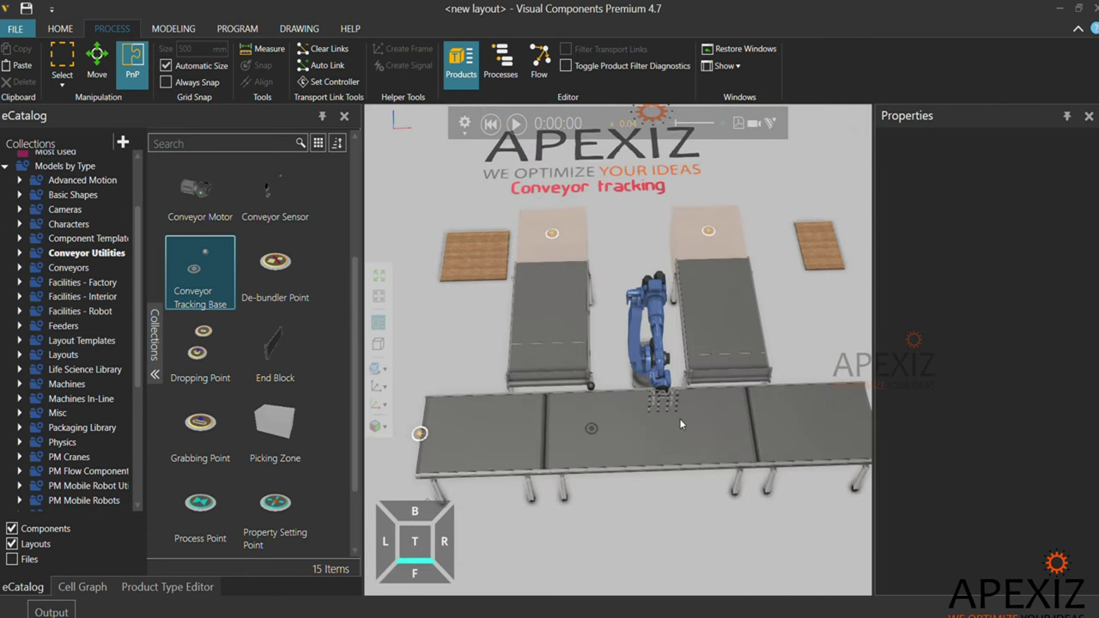
pyautogui.scroll(-3, 635, 404)
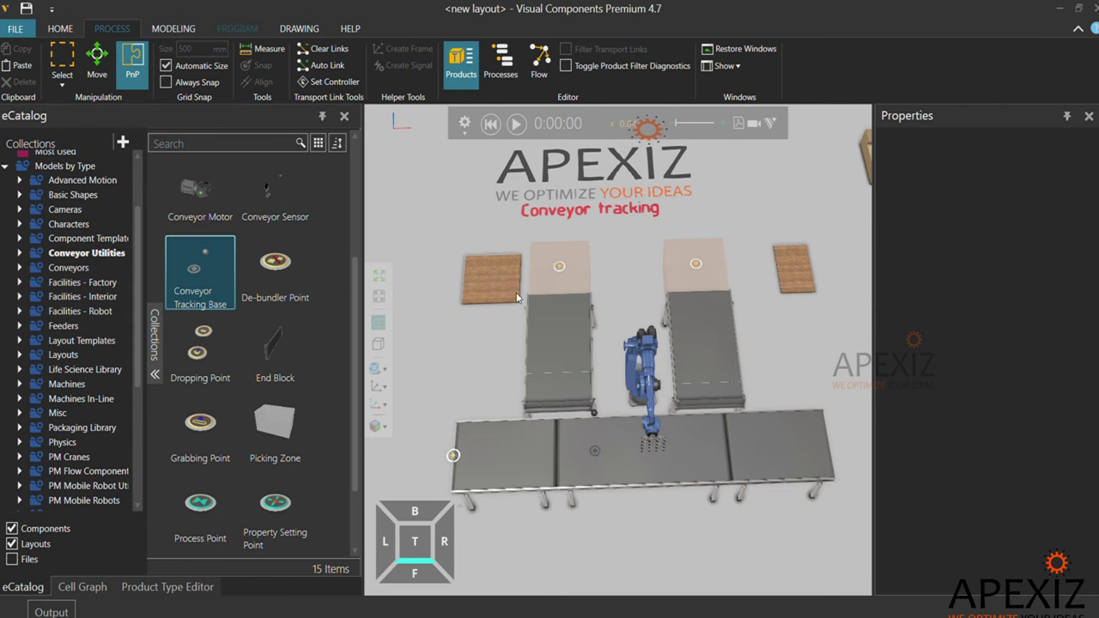
# Connect both sensor conveyors' signals and the tracking base's SensorSignal to MH50-35 inputs
pyautogui.scroll(3, 532, 286)
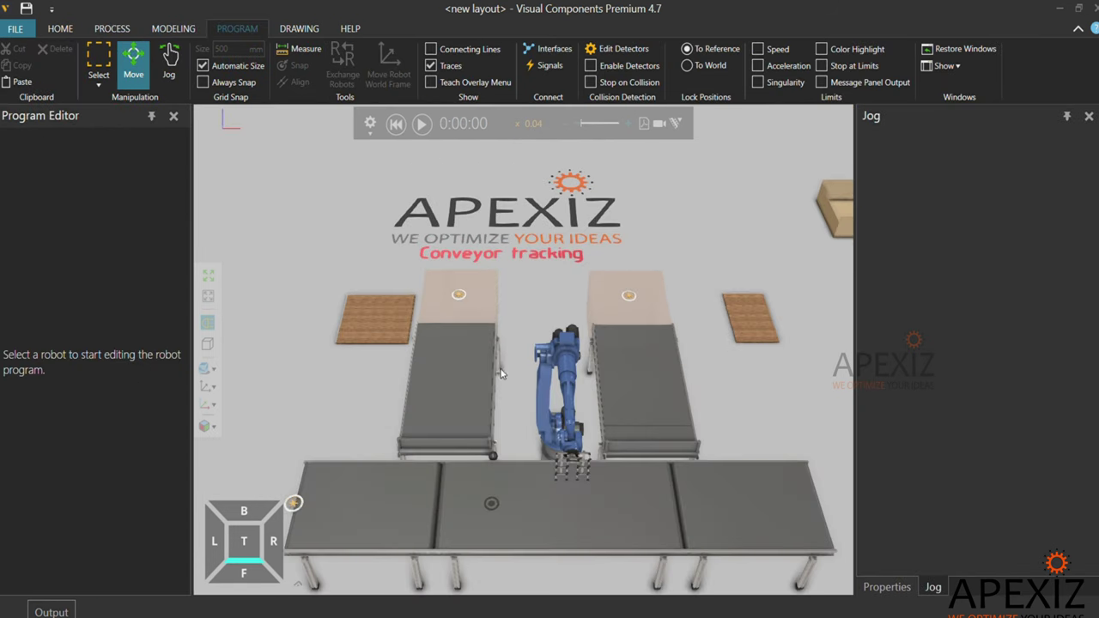
pyautogui.moveTo(503, 372); pyautogui.dragTo(516, 327, button='right')
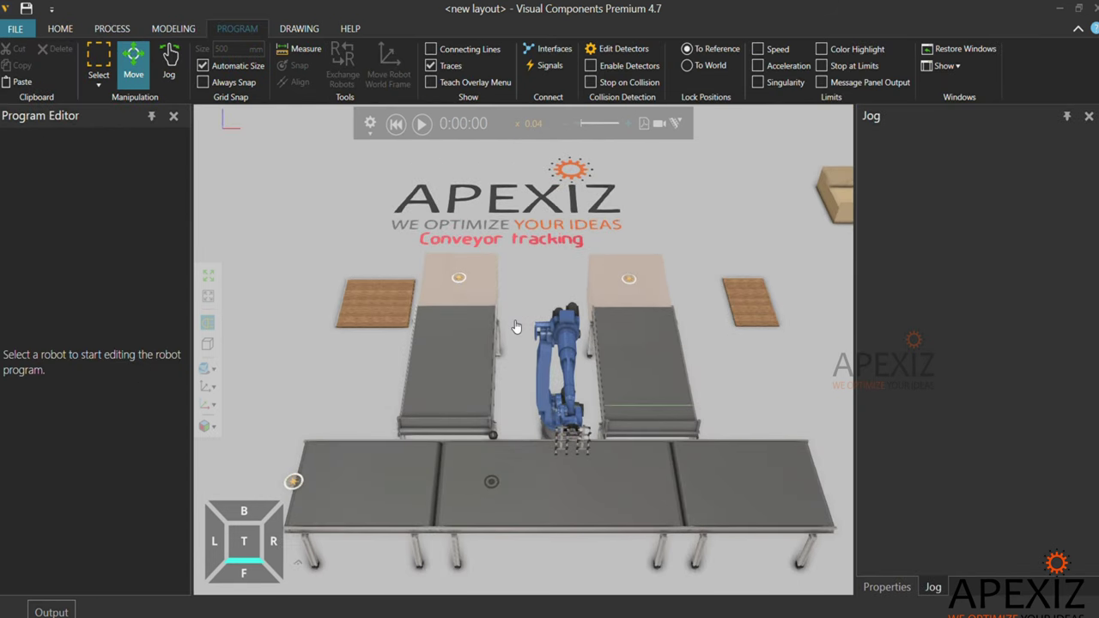
pyautogui.click(462, 348)
pyautogui.click(536, 67)
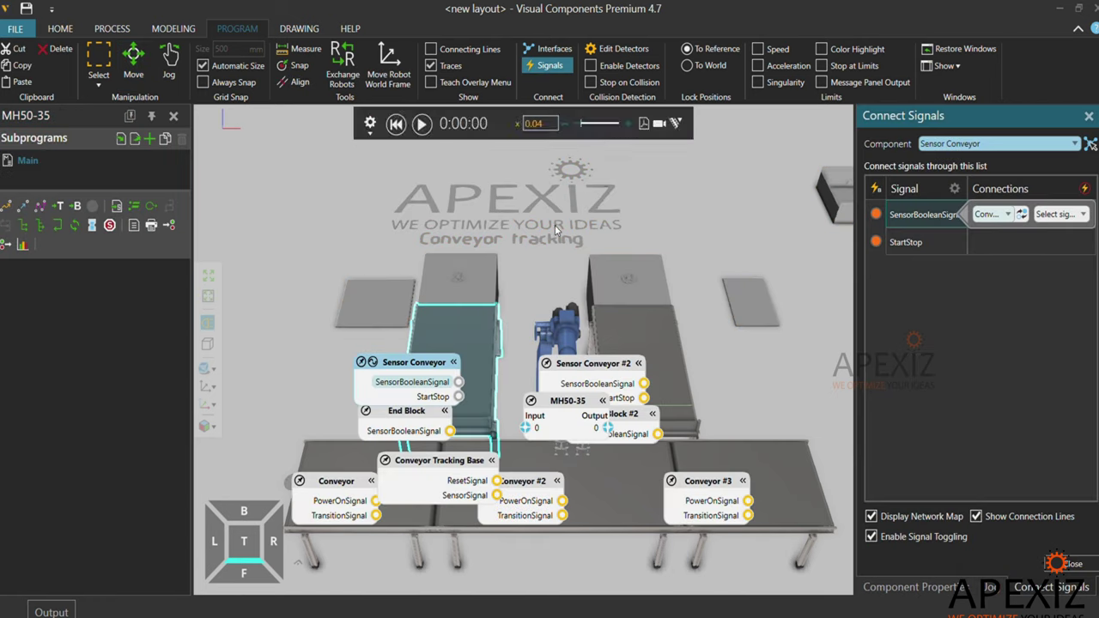
pyautogui.scroll(3, 540, 331)
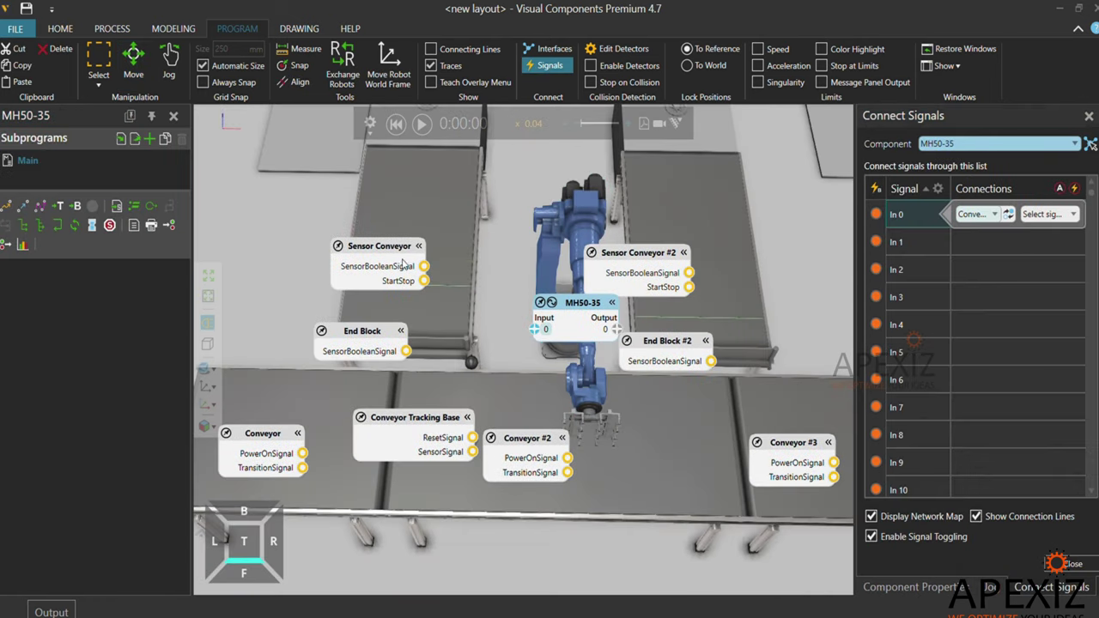
pyautogui.moveTo(530, 326); pyautogui.dragTo(540, 343)
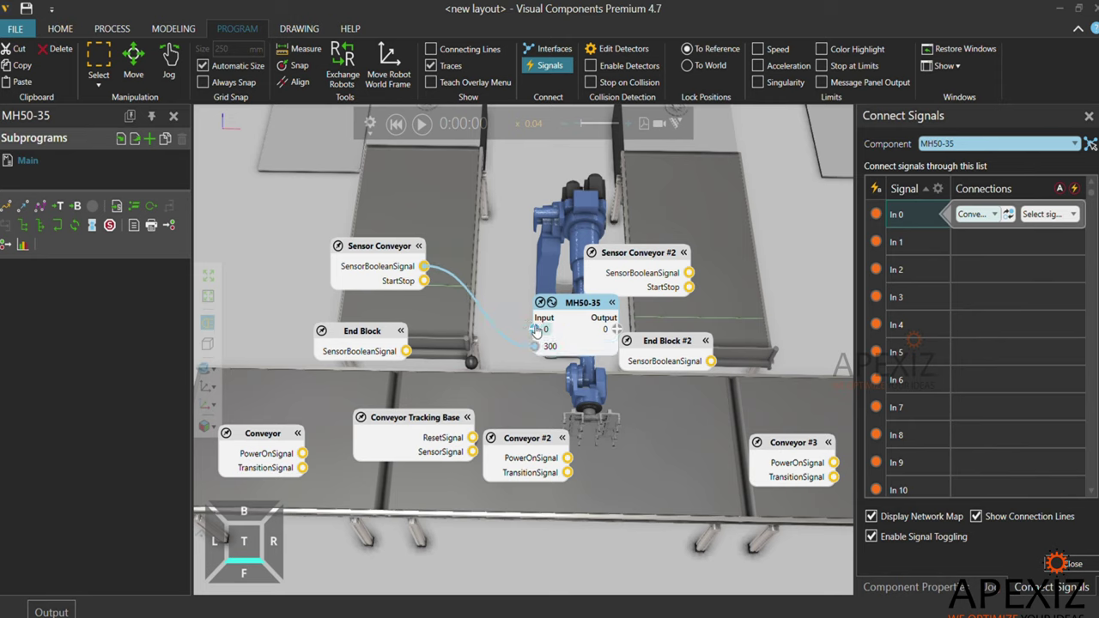
pyautogui.moveTo(476, 447); pyautogui.dragTo(472, 452)
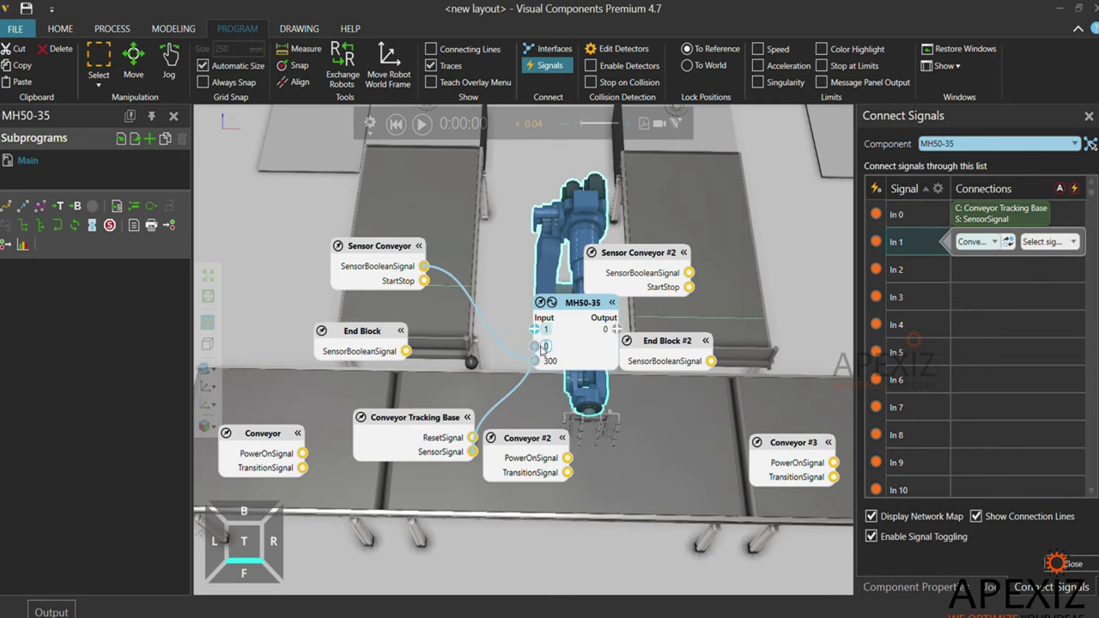
pyautogui.moveTo(553, 346)
pyautogui.mouseDown()
pyautogui.moveTo(543, 350)
pyautogui.moveTo(536, 332)
pyautogui.mouseUp()
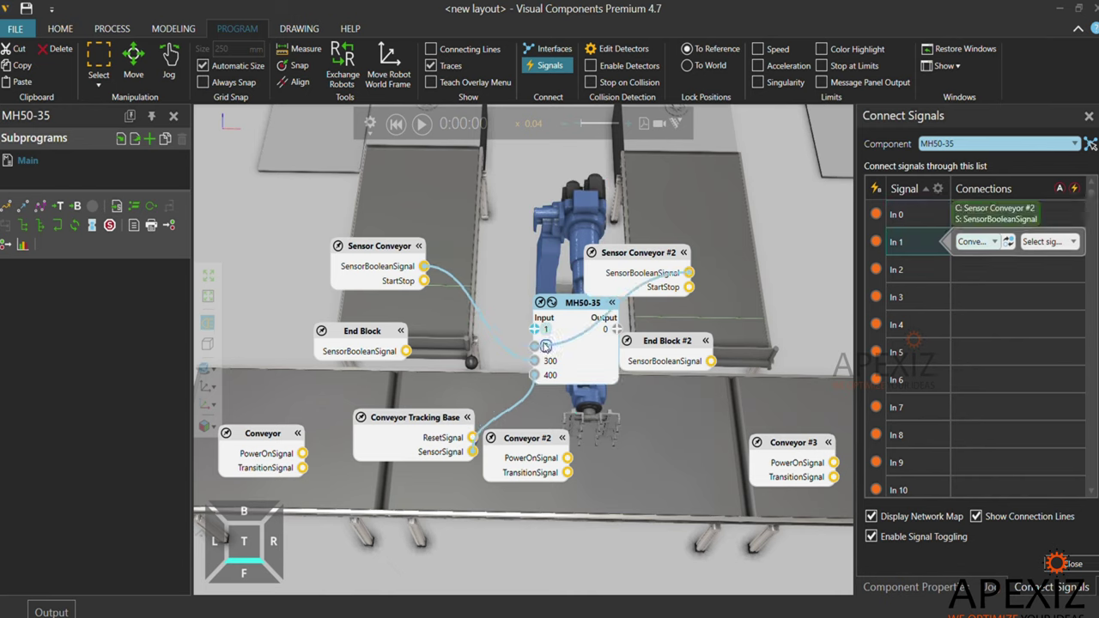
# Finish numbering the robot input ports 300, 400, 500 and hide the signal map
pyautogui.hotkey('ctrl', 'z')
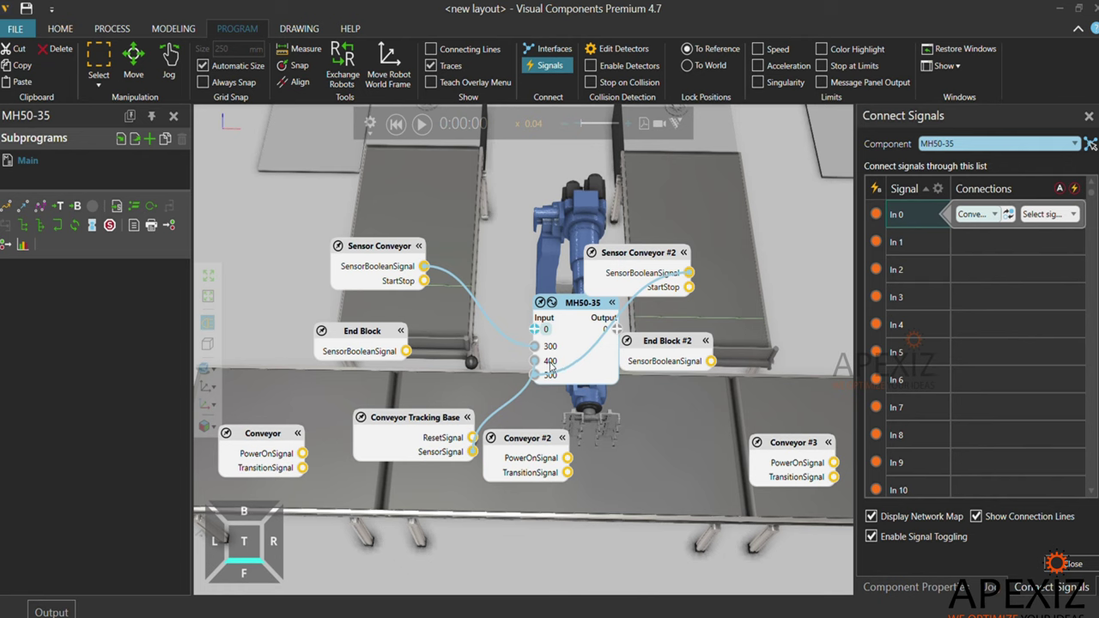
pyautogui.click(584, 299)
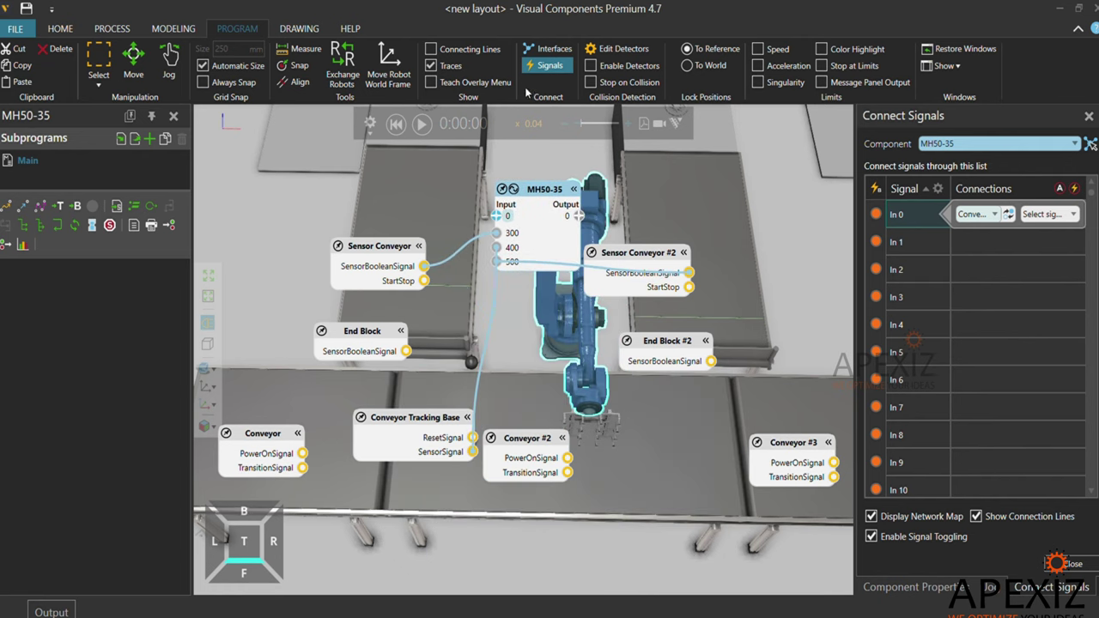
pyautogui.click(539, 66)
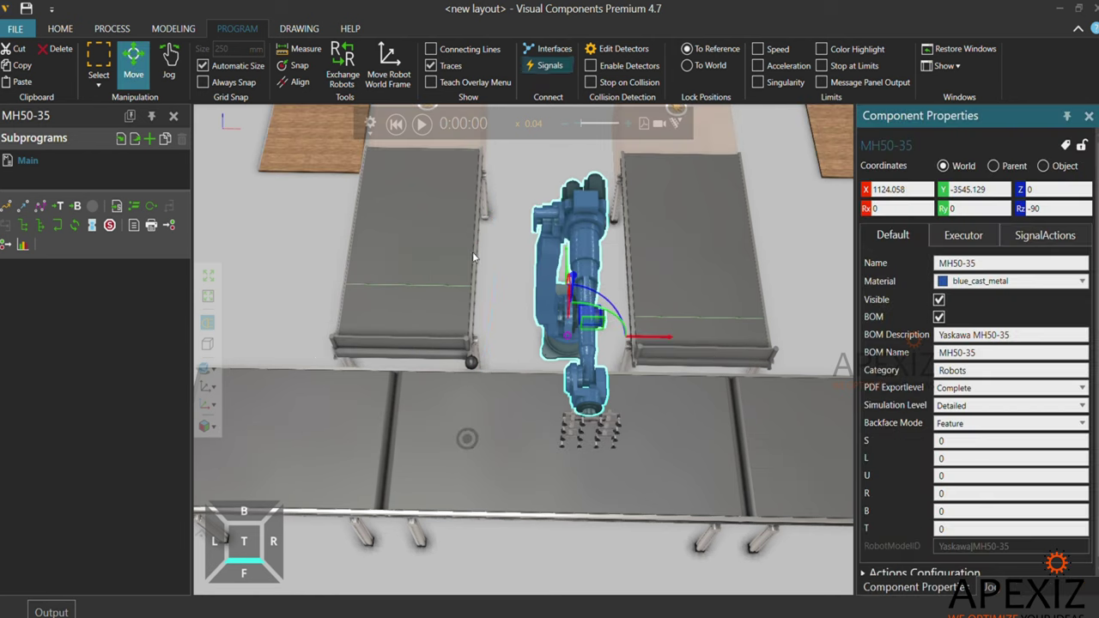
pyautogui.scroll(-5, 530, 348)
pyautogui.scroll(3, 531, 348)
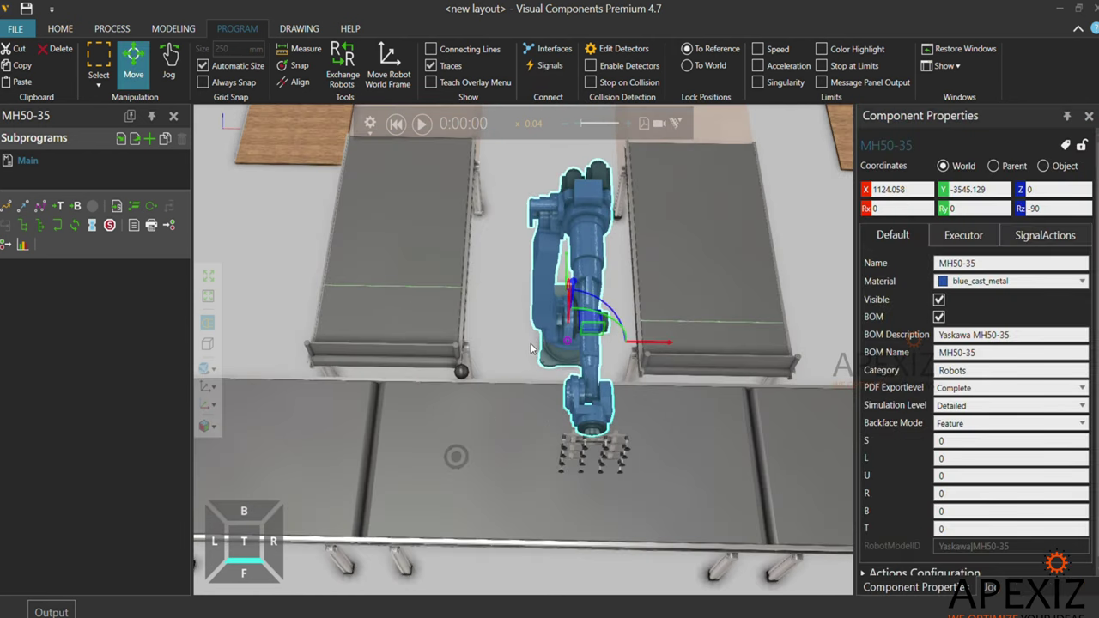
pyautogui.scroll(-3, 524, 348)
pyautogui.scroll(5, 517, 343)
pyautogui.moveTo(517, 343); pyautogui.dragTo(566, 326, button='right')
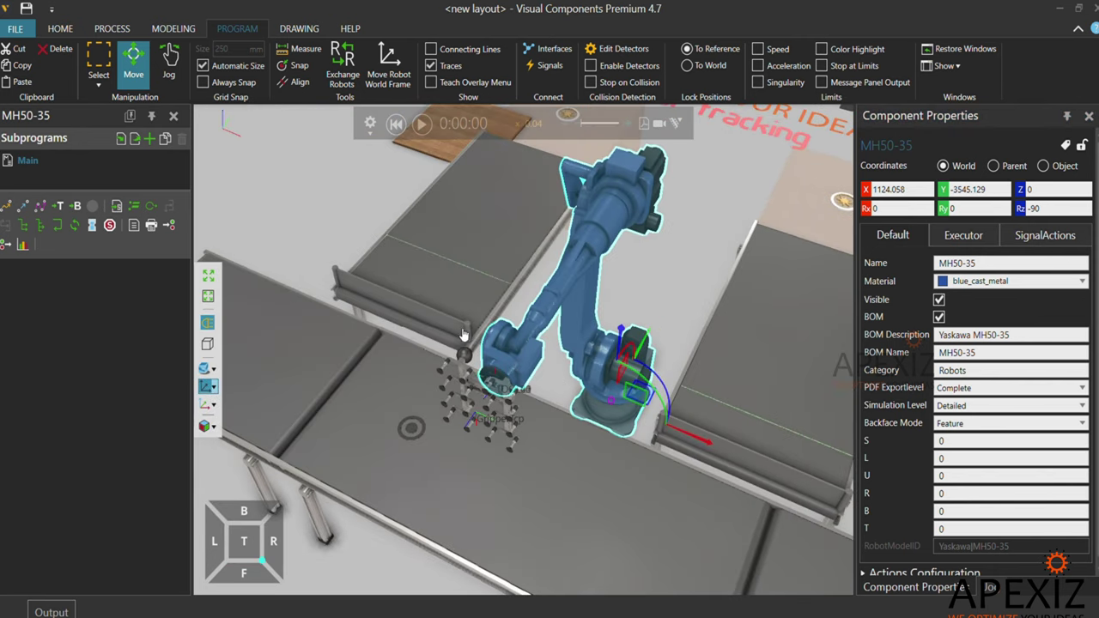
# Set the jog tool to TOOL0 and snap its frame onto the GripperTcp frame, orientation included
pyautogui.click(990, 587)
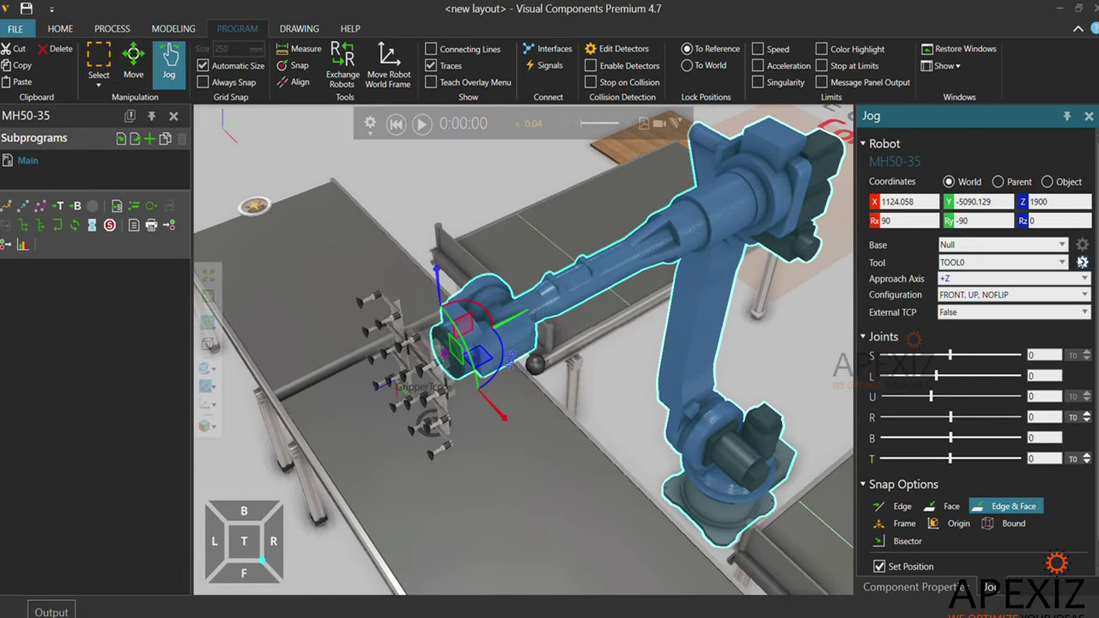
pyautogui.click(1081, 262)
pyautogui.scroll(3, 457, 356)
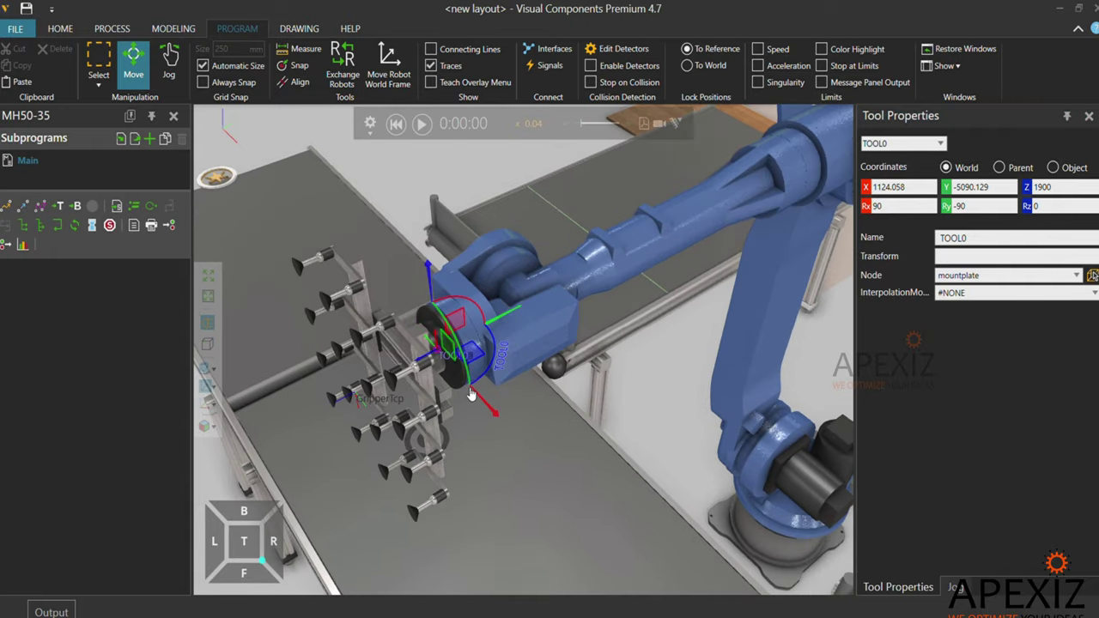
pyautogui.scroll(3, 463, 378)
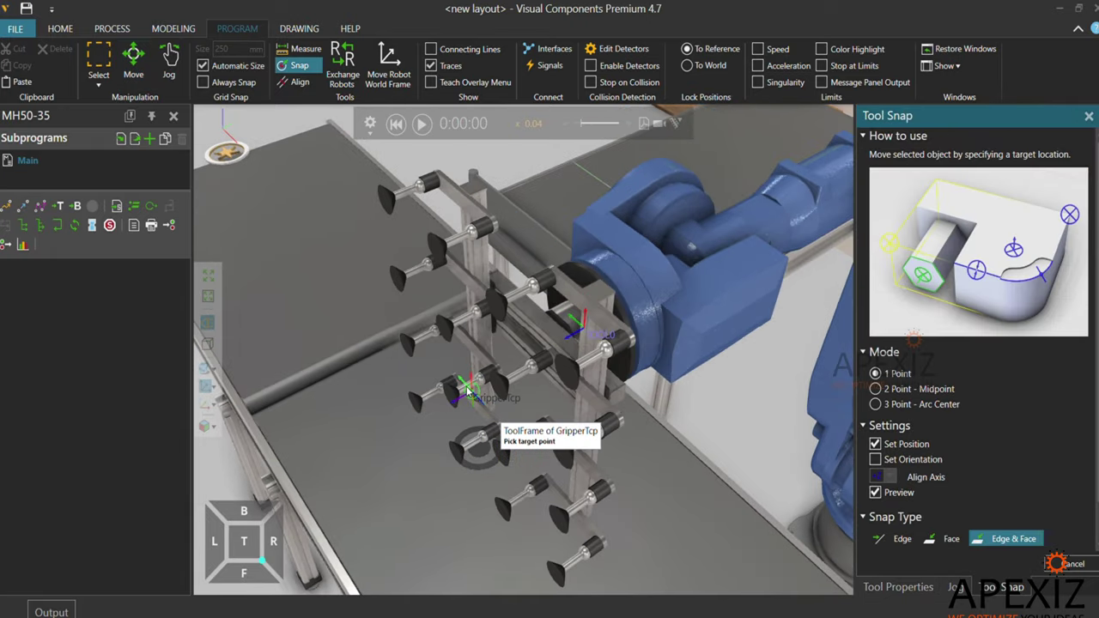
pyautogui.click(481, 404)
pyautogui.moveTo(515, 360); pyautogui.dragTo(601, 258, button='right')
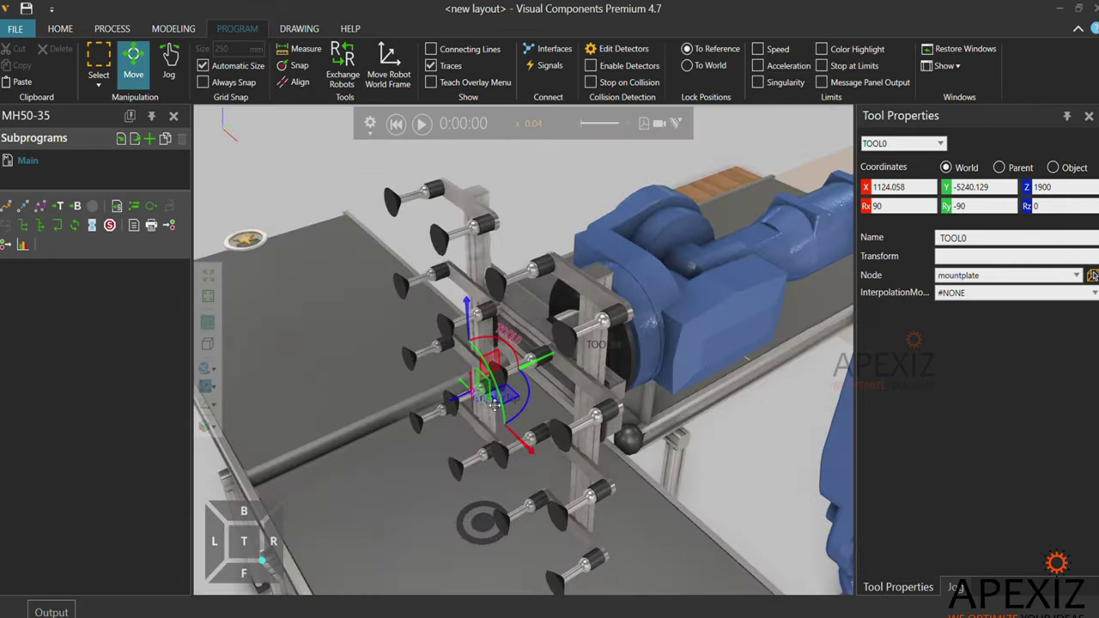
pyautogui.scroll(5, 592, 249)
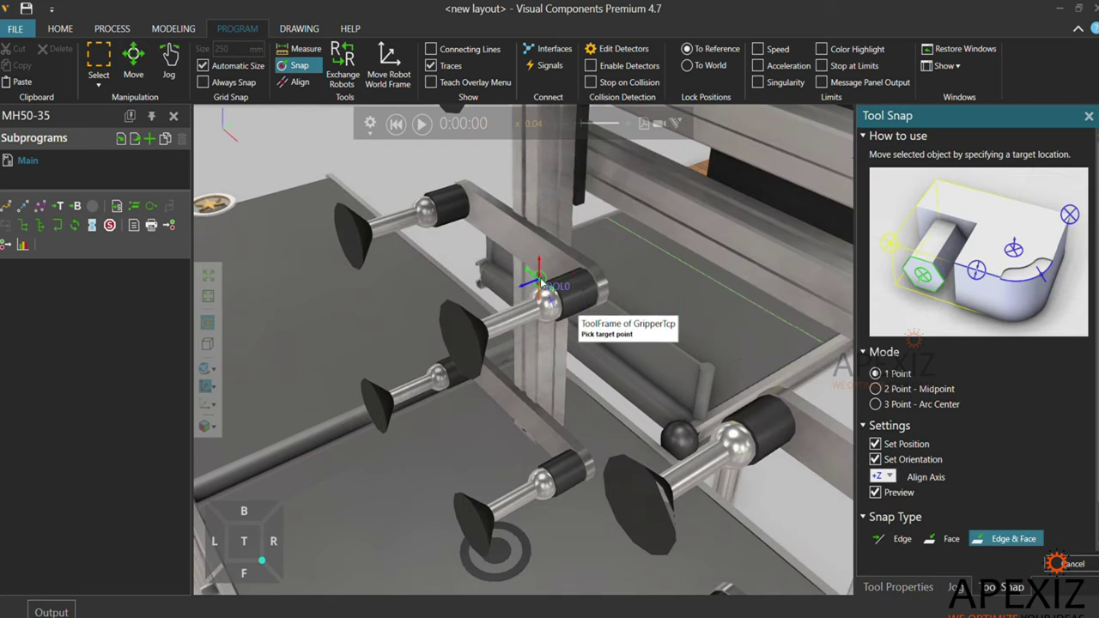
pyautogui.click(541, 281)
pyautogui.scroll(-5, 575, 340)
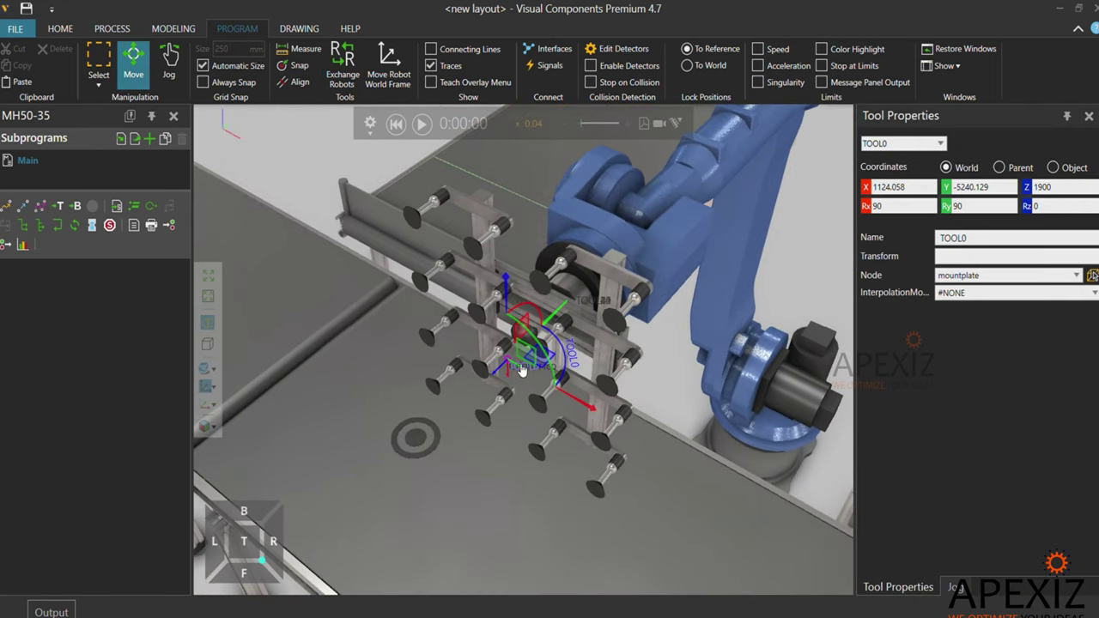
# Add a PTP P1 move and a Wait IN[300] == True statement to Main
pyautogui.click(24, 206)
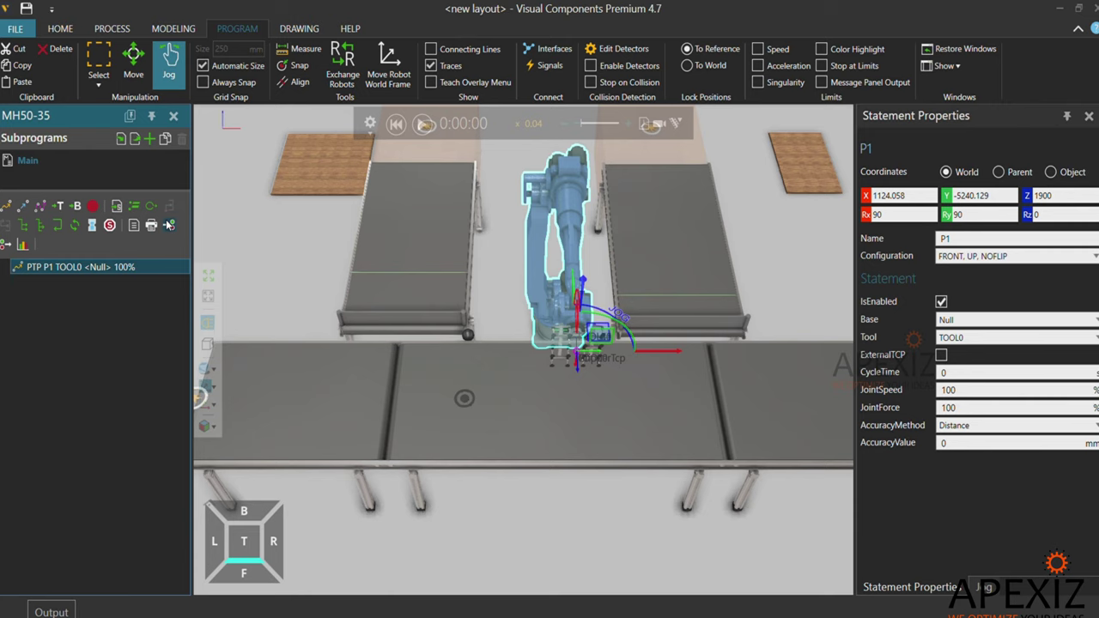
pyautogui.click(91, 225)
pyautogui.write('3')
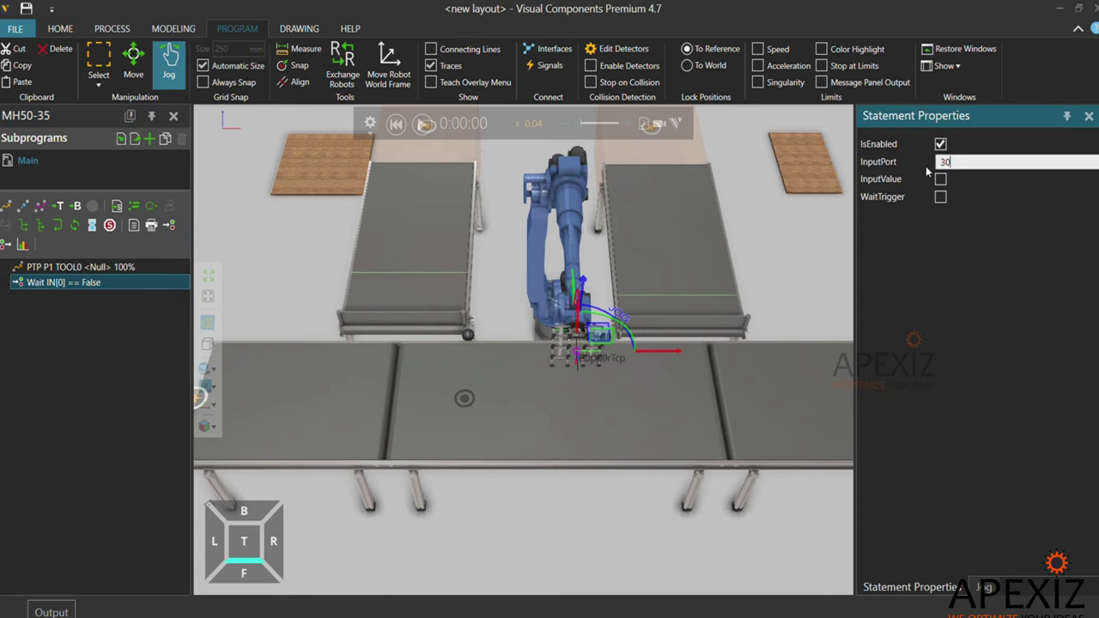
pyautogui.write('0')
pyautogui.click(940, 178)
pyautogui.scroll(-5, 426, 257)
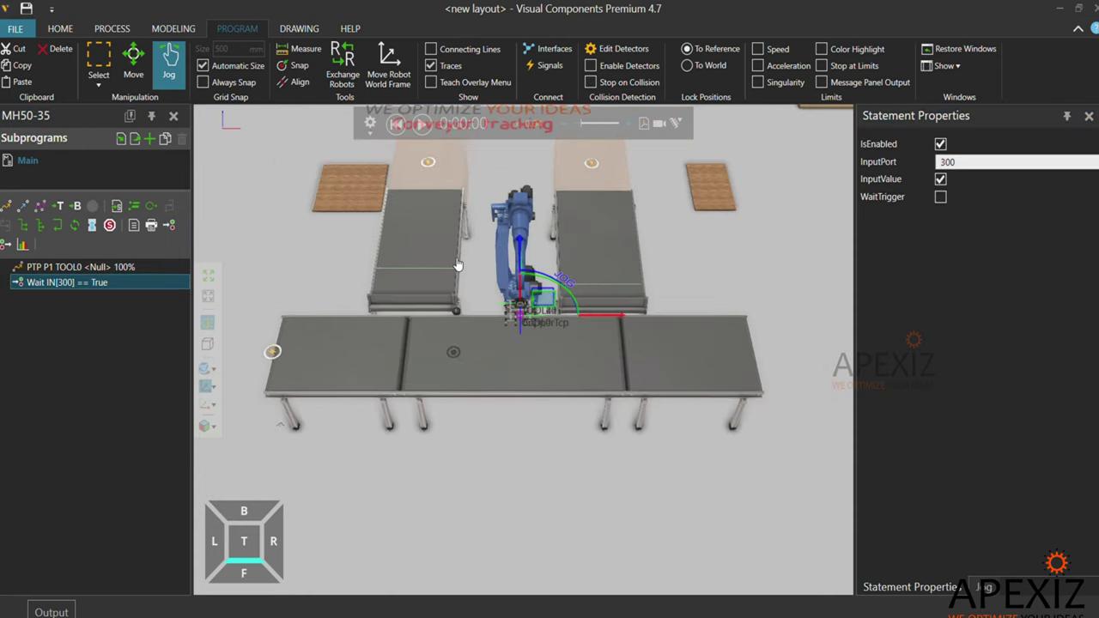
pyautogui.moveTo(478, 302); pyautogui.dragTo(460, 255, button='right')
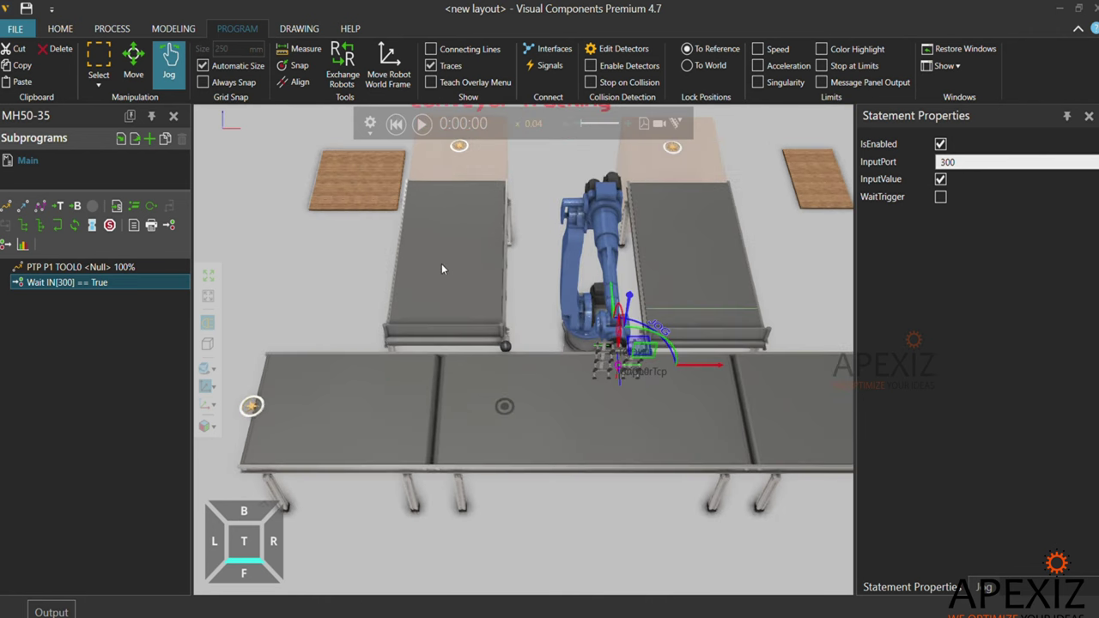
pyautogui.scroll(5, 441, 261)
# Give the robot's output 1 grasp action a 1200×1200×20 detection volume, then start the simulation
pyautogui.click(612, 356)
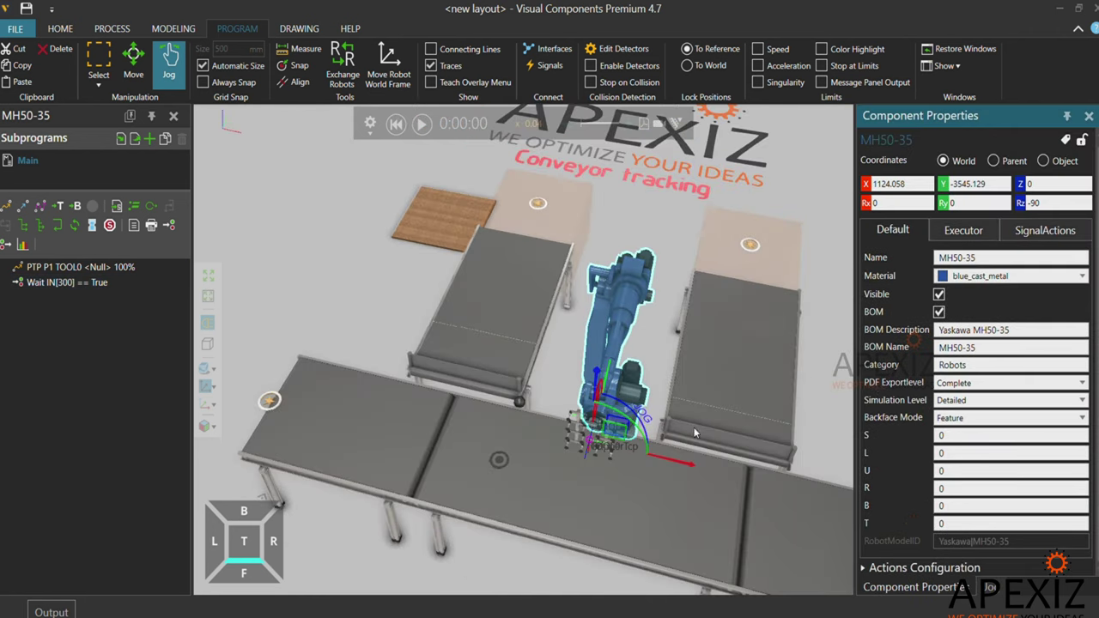
pyautogui.click(906, 566)
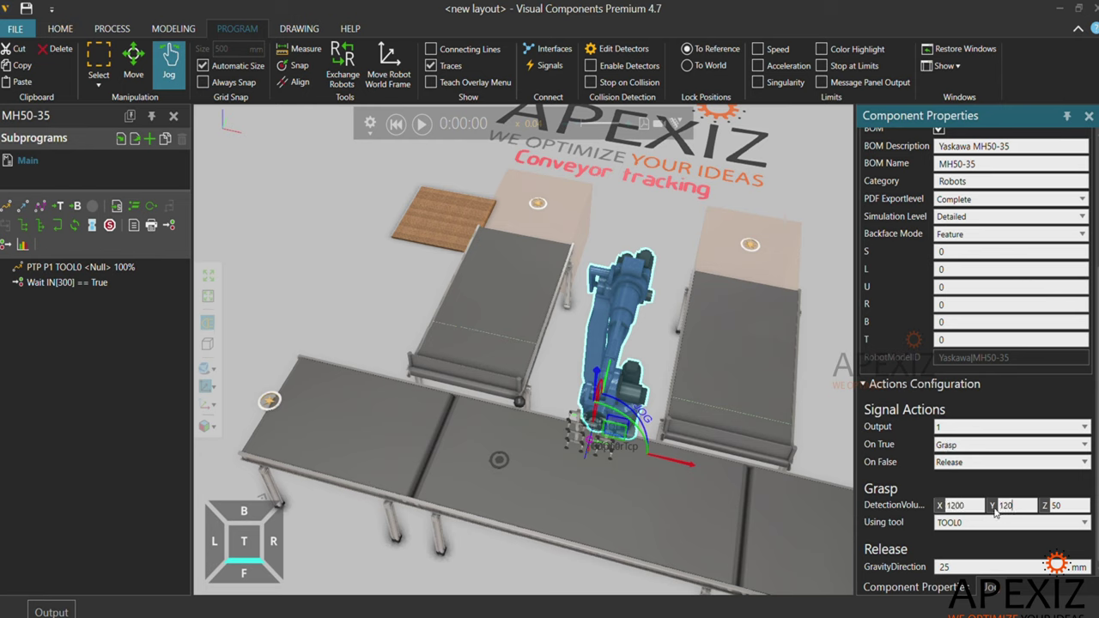
pyautogui.write('1')
pyautogui.press('Return')
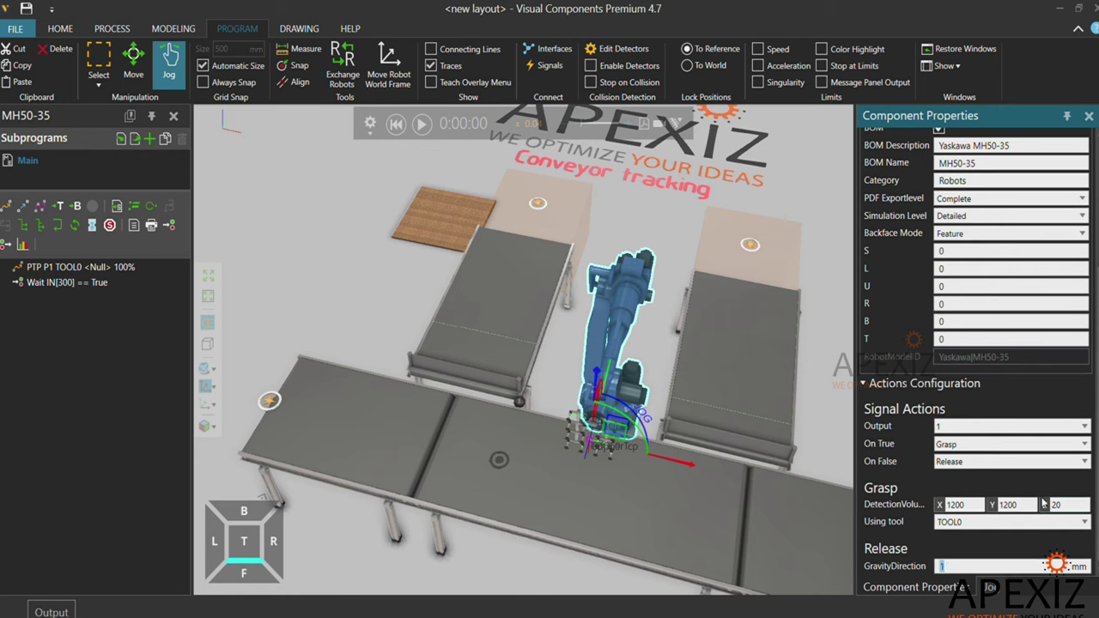
pyautogui.click(374, 289)
pyautogui.click(420, 124)
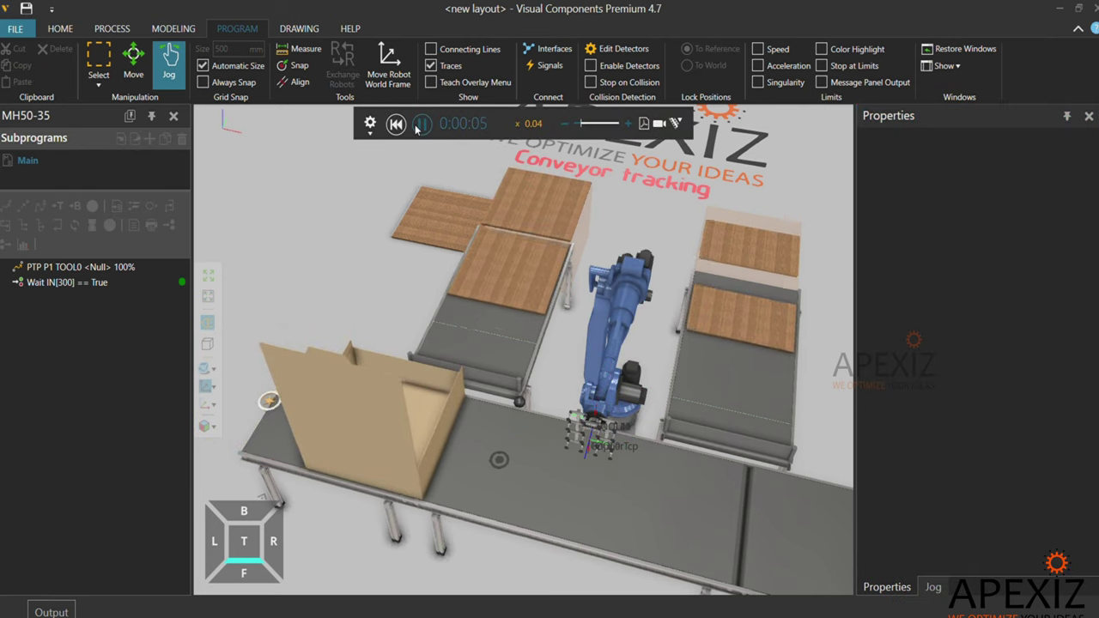
pyautogui.click(419, 125)
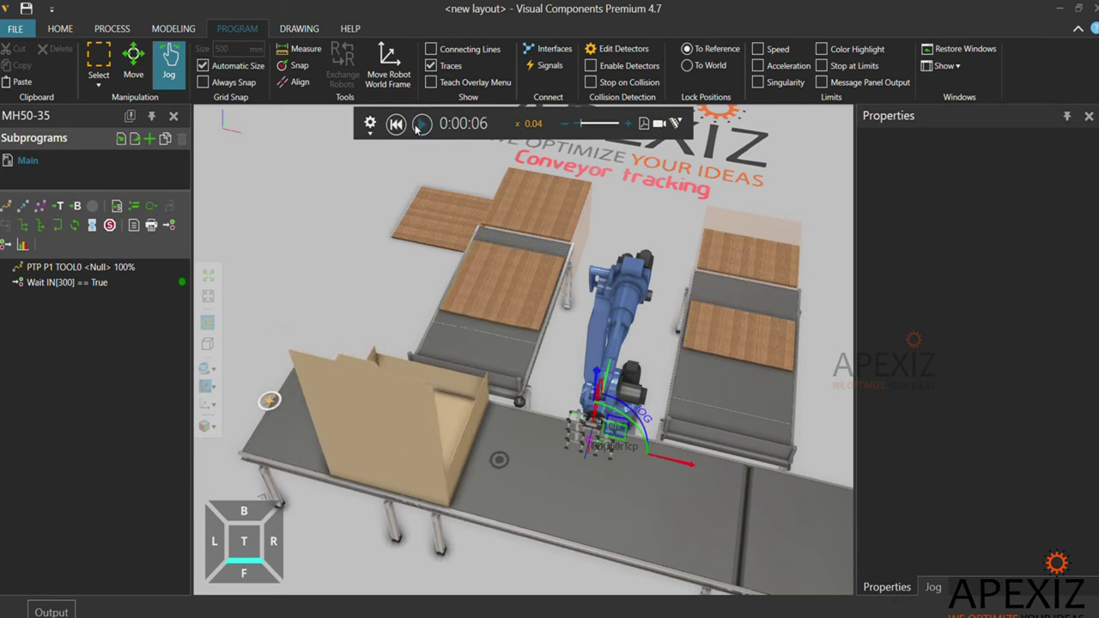
pyautogui.click(495, 336)
pyautogui.click(494, 336)
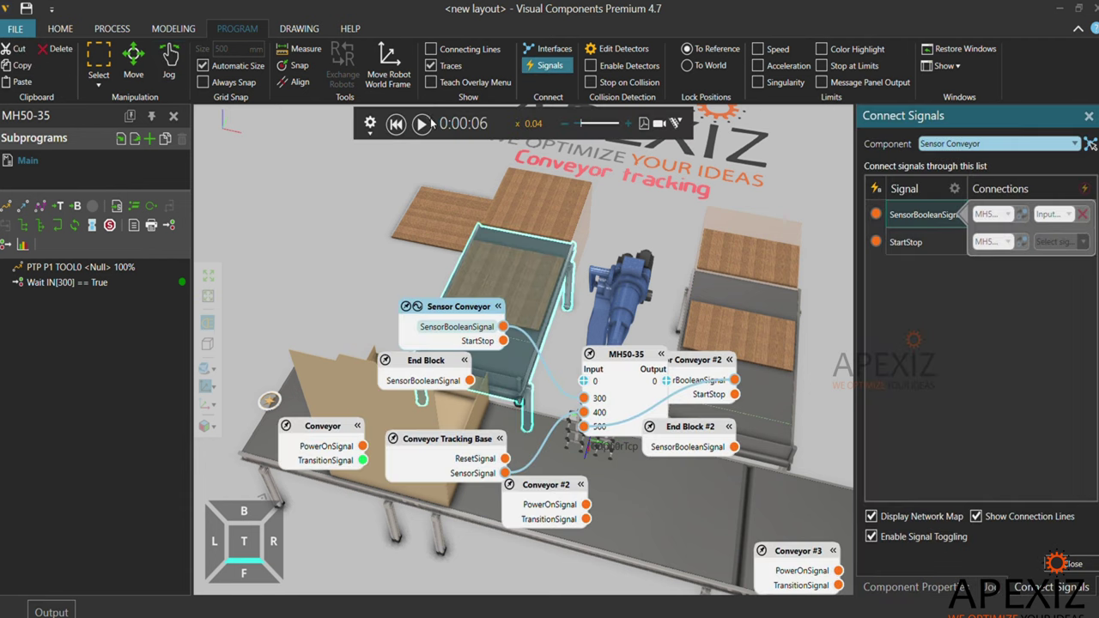
pyautogui.scroll(5, 536, 277)
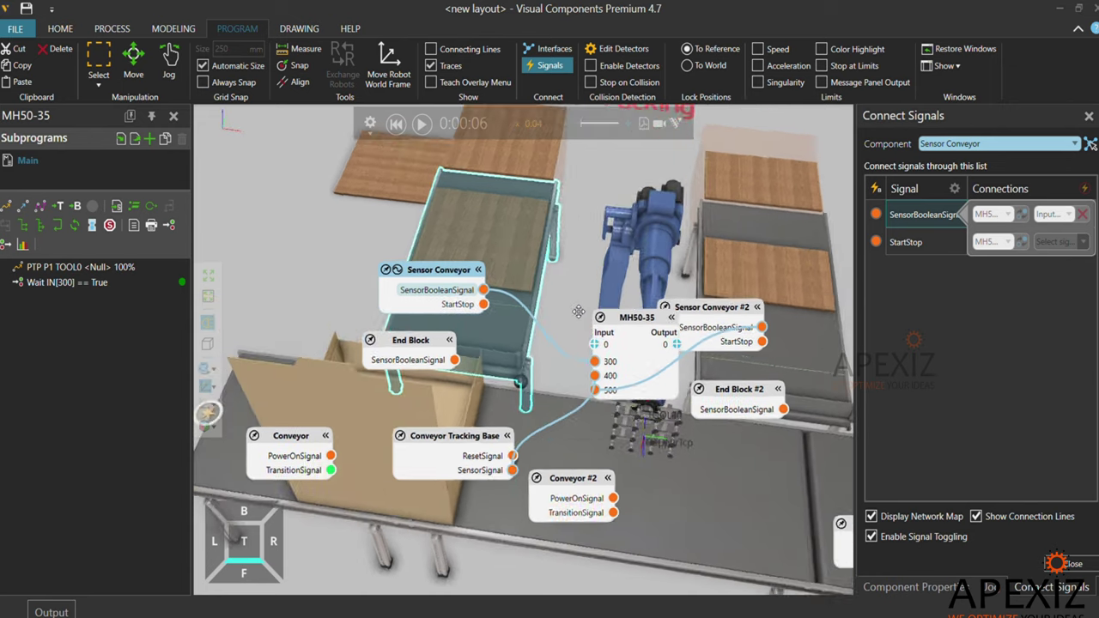
pyautogui.click(421, 124)
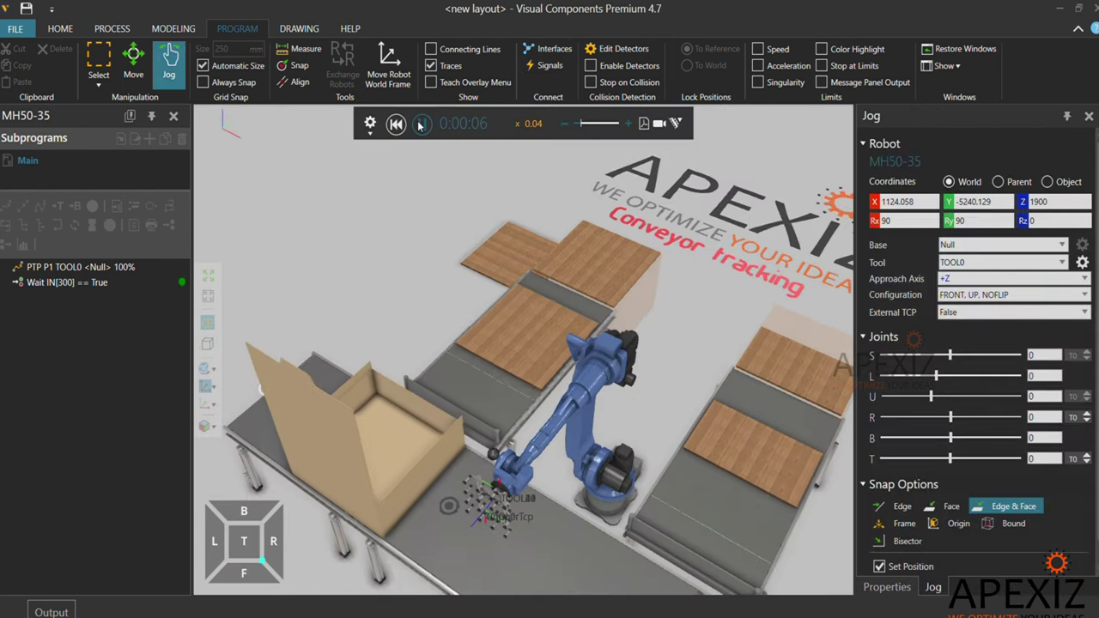
# Add PTP P2 onto the wooden part, Set OUT[1] true and LIN P3, then replay
pyautogui.click(420, 125)
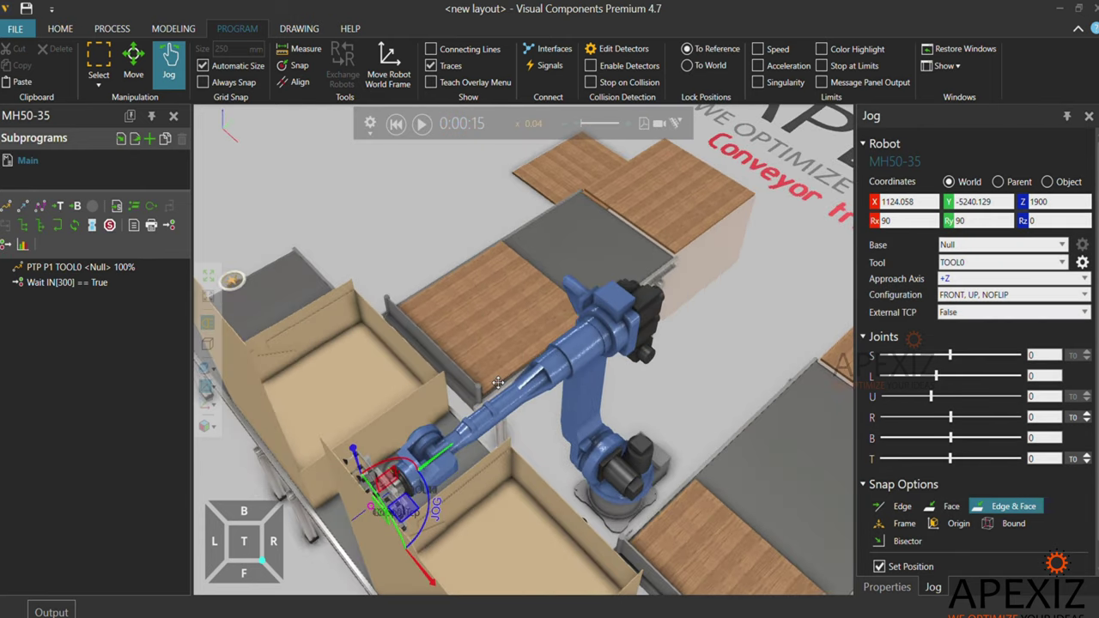
pyautogui.click(167, 62)
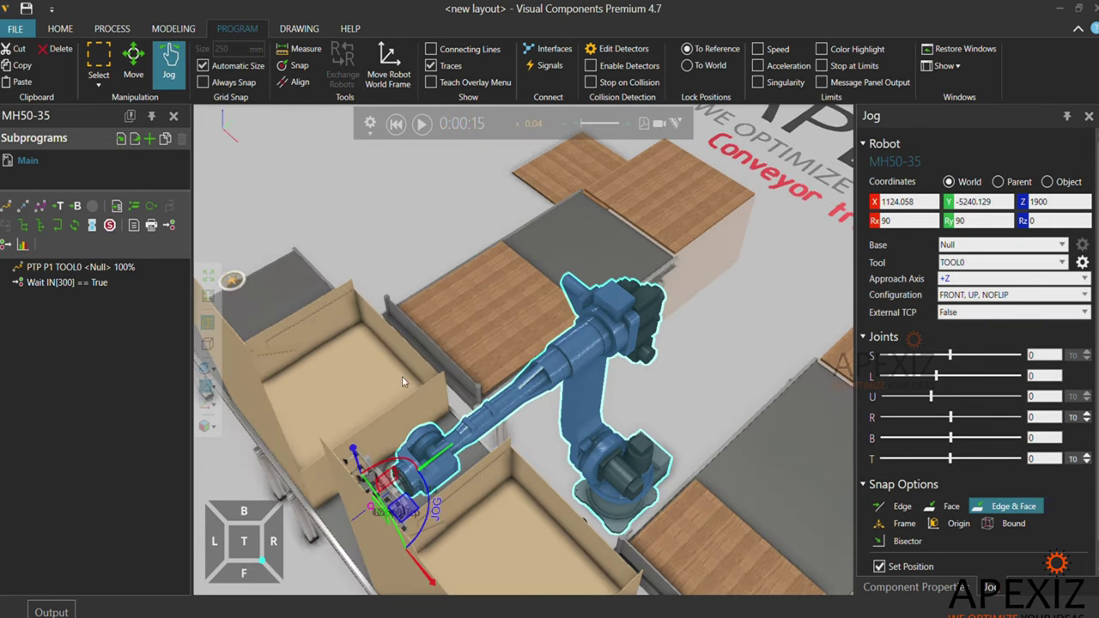
pyautogui.click(472, 305)
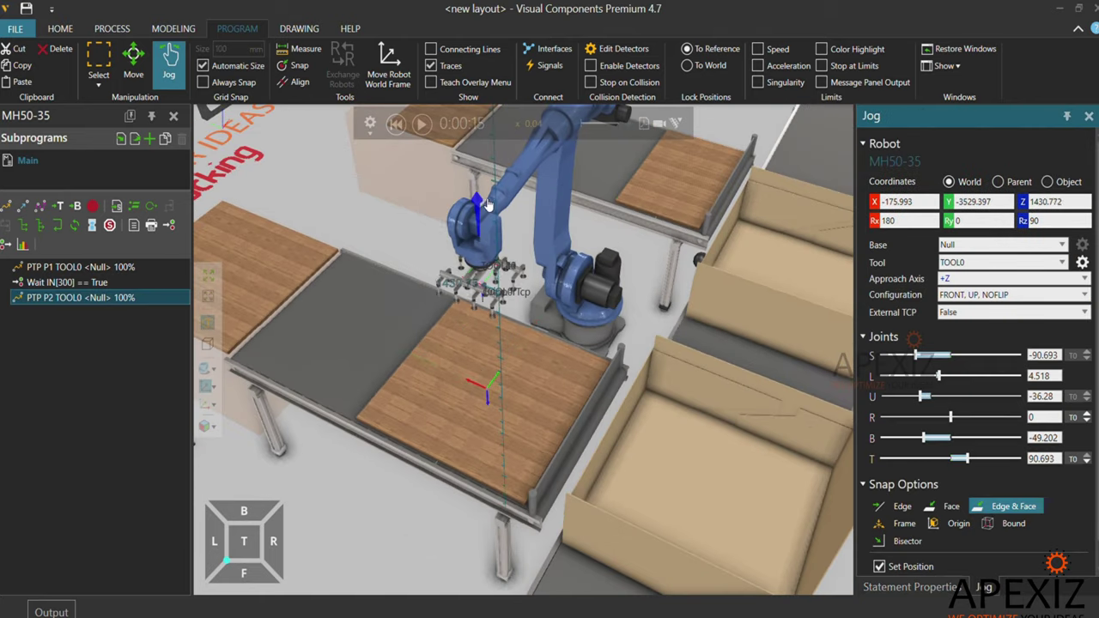
pyautogui.click(20, 208)
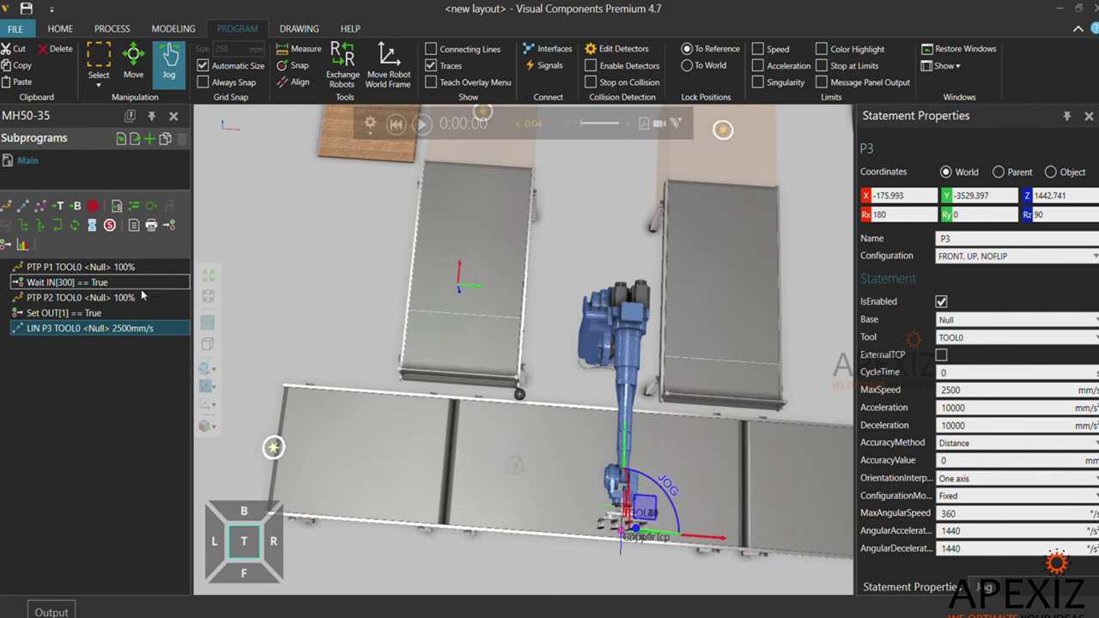
pyautogui.click(422, 123)
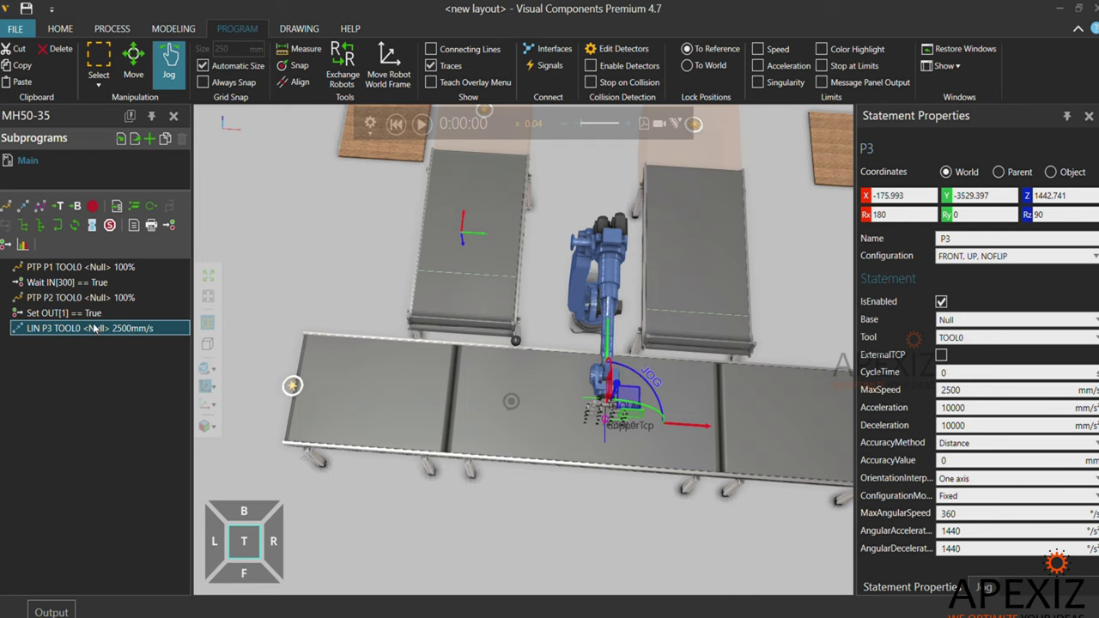
# Add a Wait IN[400] == True statement after LIN P3
pyautogui.click(169, 225)
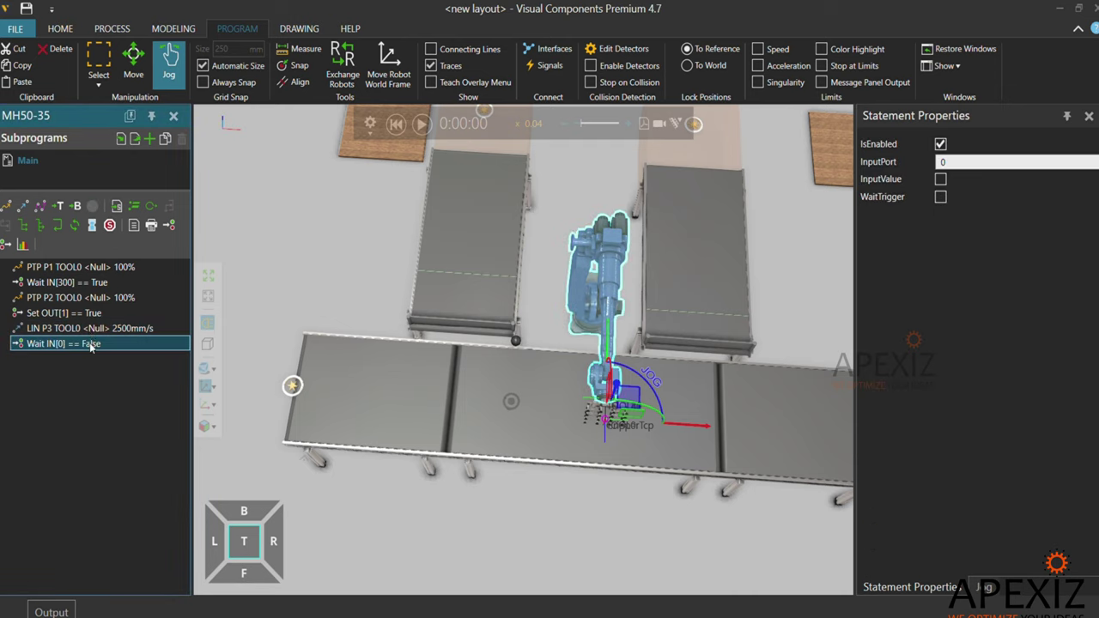
pyautogui.click(950, 163)
pyautogui.write('400')
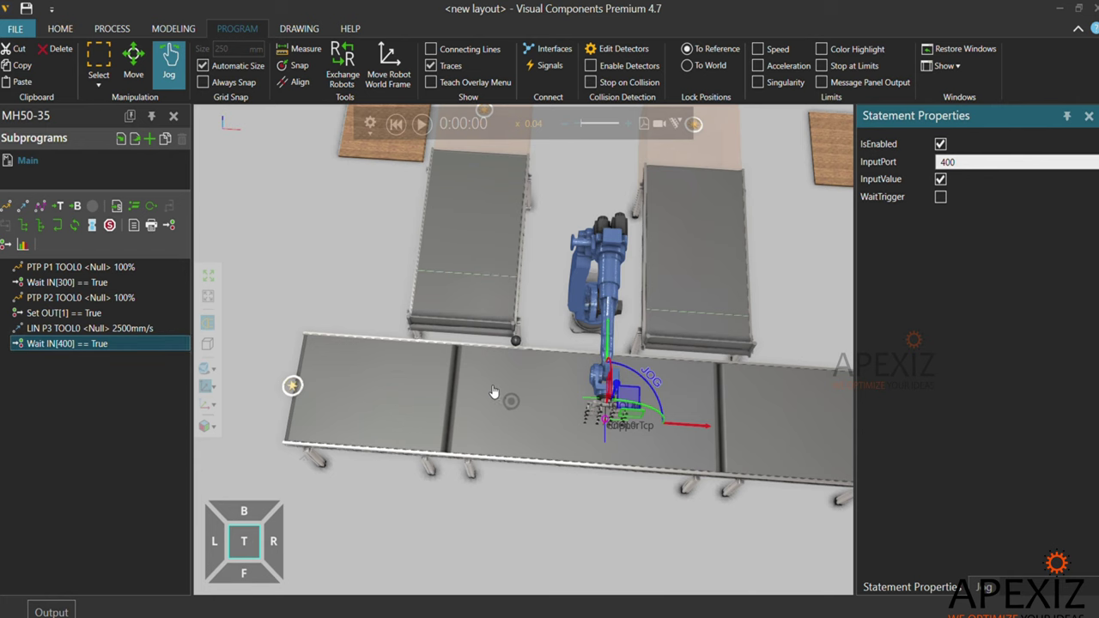
pyautogui.scroll(2, 601, 274)
pyautogui.scroll(2, 635, 258)
pyautogui.scroll(2, 668, 254)
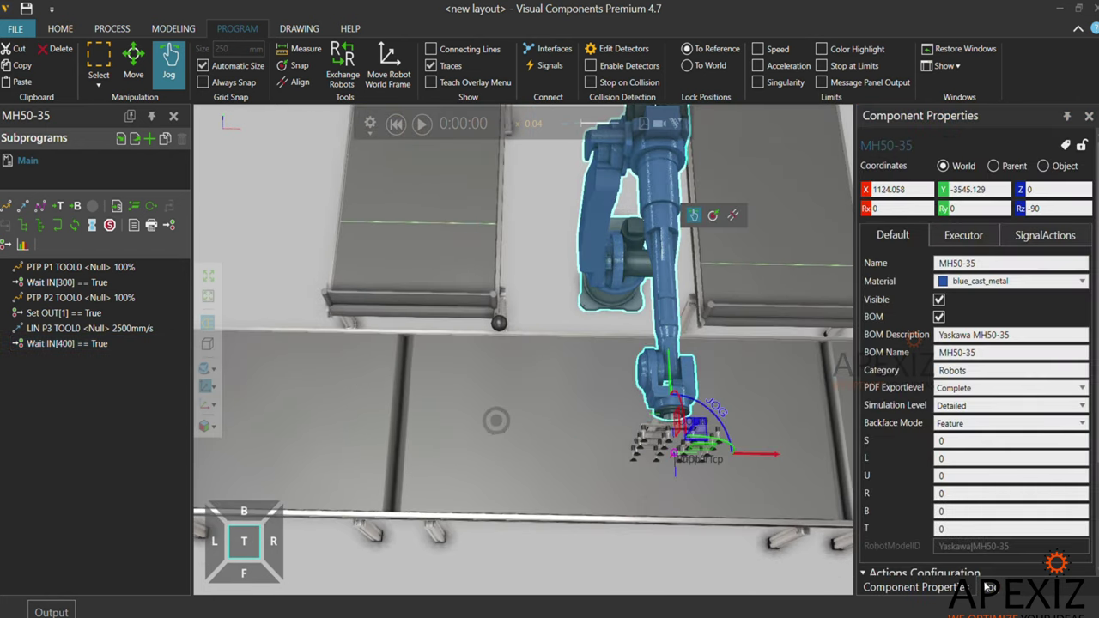
# Snap the UFRAME0 base frame onto the arc centre of the Conveyor Tracking Base block
pyautogui.click(989, 587)
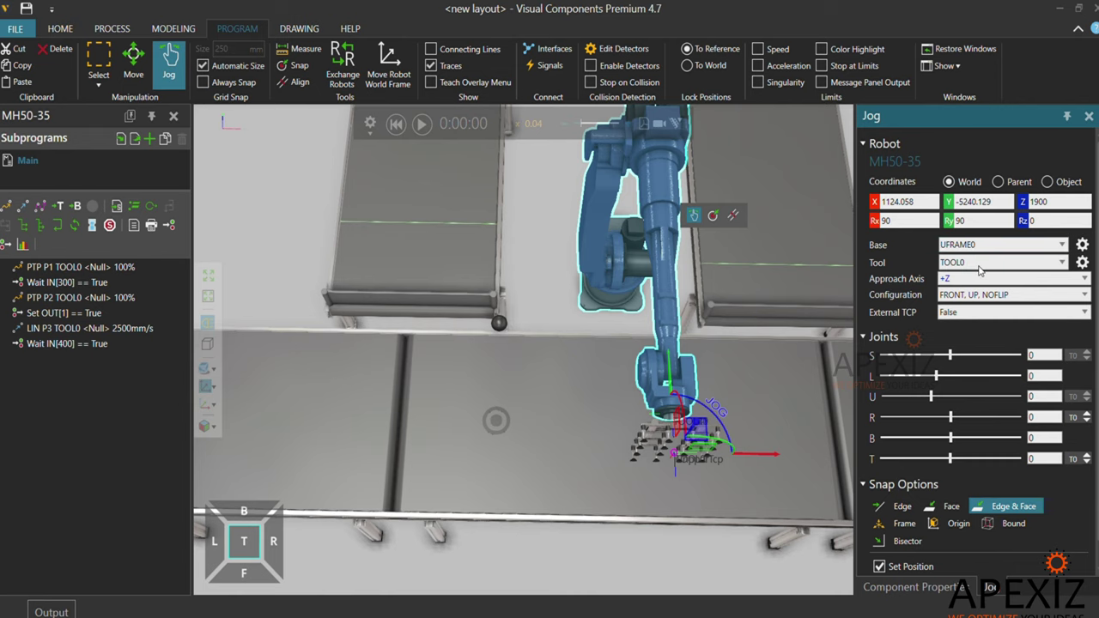
pyautogui.click(1080, 244)
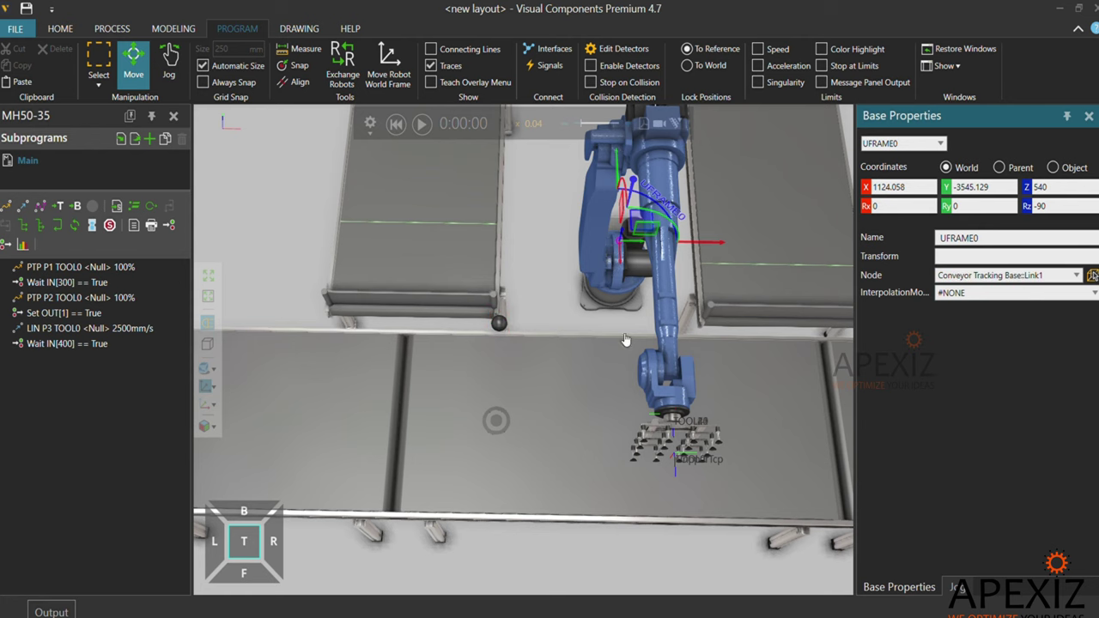
pyautogui.click(293, 69)
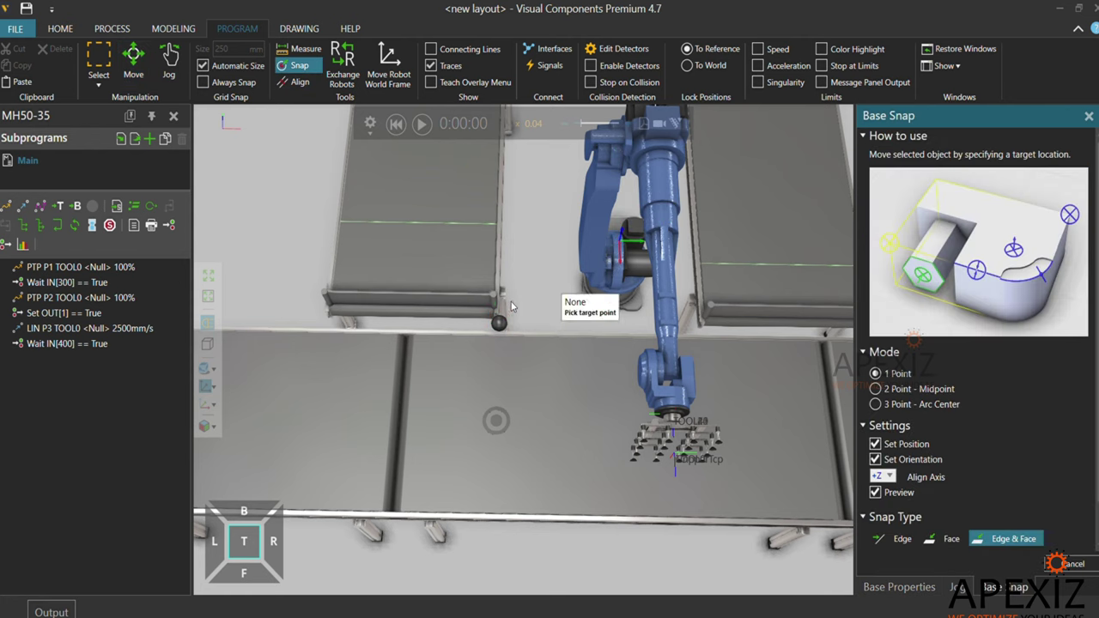
pyautogui.click(496, 420)
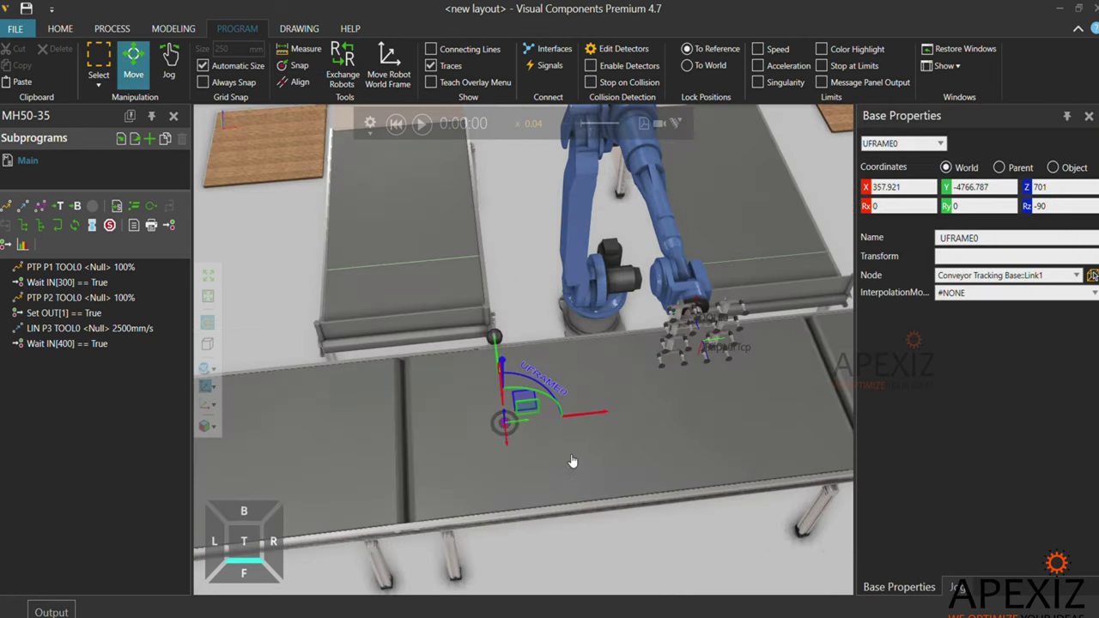
pyautogui.moveTo(495, 420)
pyautogui.mouseDown(button='right')
pyautogui.moveTo(565, 450)
pyautogui.moveTo(562, 515)
pyautogui.mouseUp(button='right')
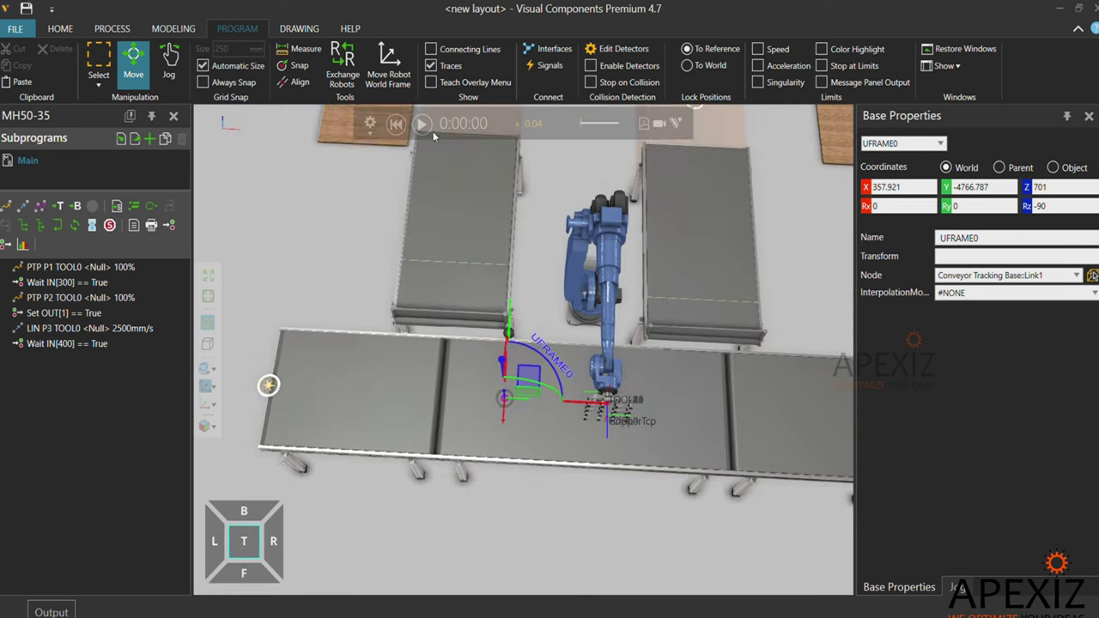
# Insert a Halt after Wait IN[400] and run the simulation up to it
pyautogui.click(87, 343)
pyautogui.click(109, 224)
pyautogui.click(422, 123)
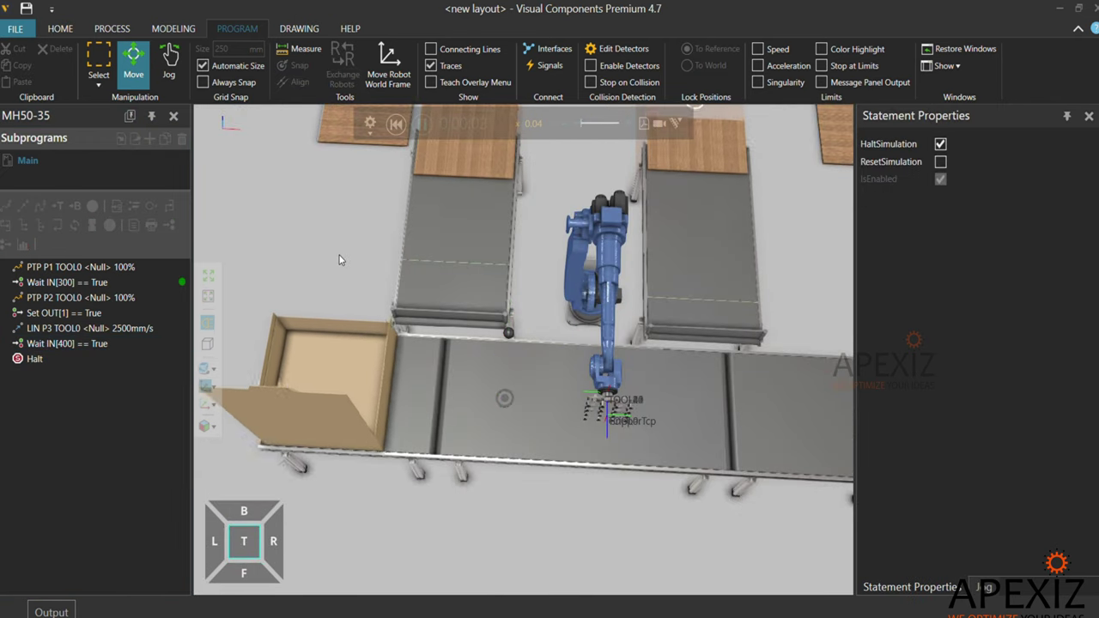
pyautogui.moveTo(494, 343)
pyautogui.mouseDown(button='right')
pyautogui.moveTo(200, 388)
pyautogui.moveTo(495, 350)
pyautogui.mouseUp(button='right')
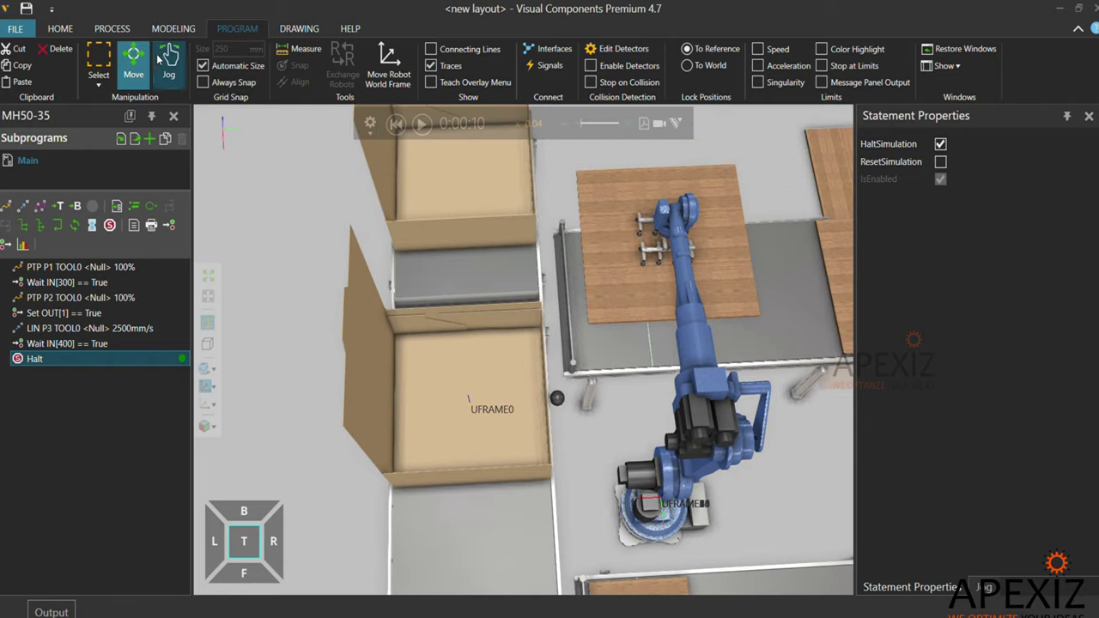
# Snap the tool to UFRAME0 in the box, adding PTP P4, Set OUT[1] false and LIN retreats
pyautogui.click(168, 58)
pyautogui.click(486, 410)
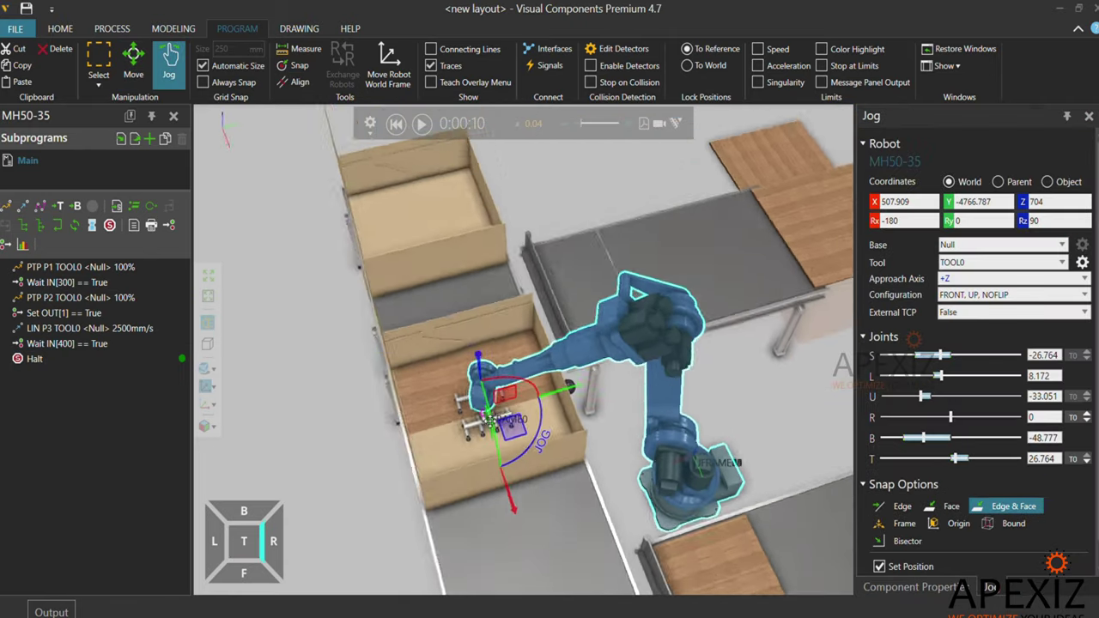
pyautogui.scroll(3, 486, 412)
pyautogui.moveTo(486, 412); pyautogui.dragTo(461, 343, button='right')
pyautogui.scroll(3, 462, 347)
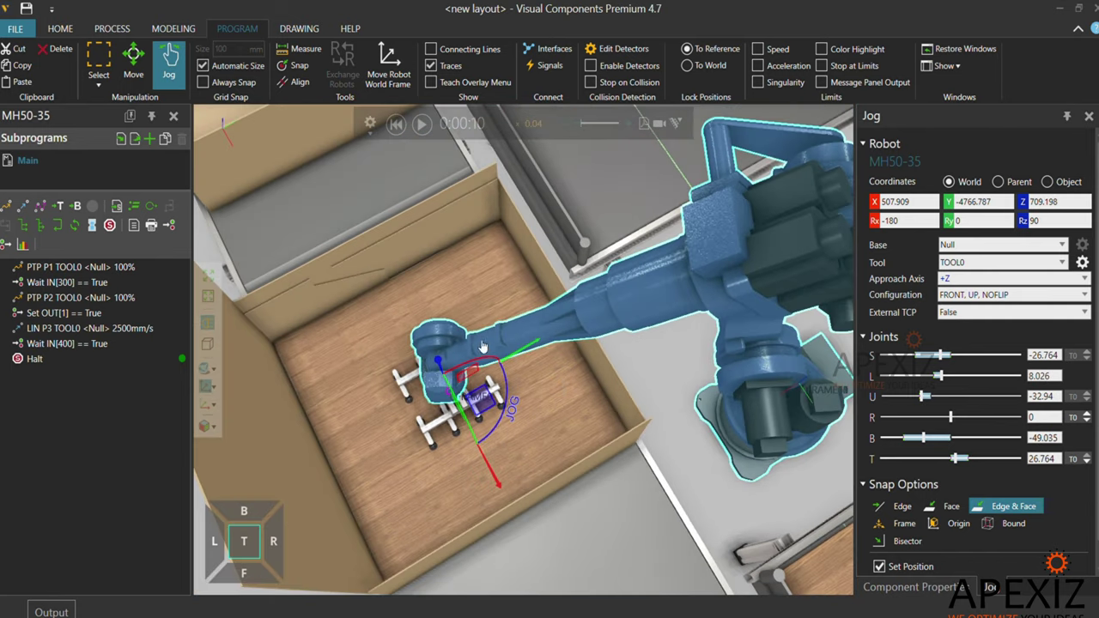
pyautogui.click(7, 206)
pyautogui.click(6, 245)
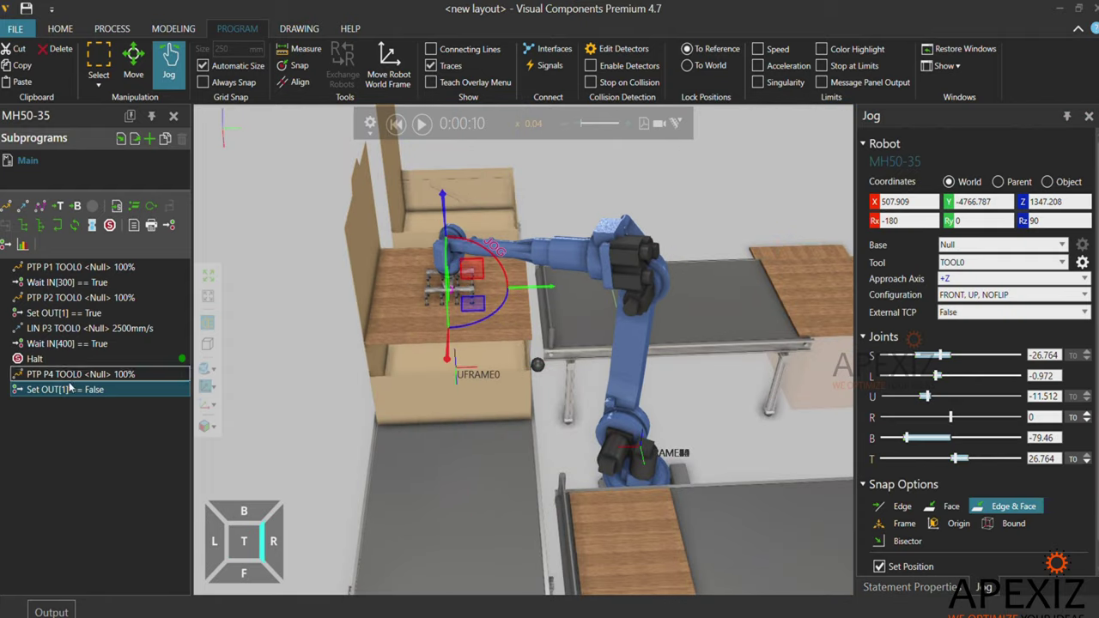
pyautogui.click(22, 206)
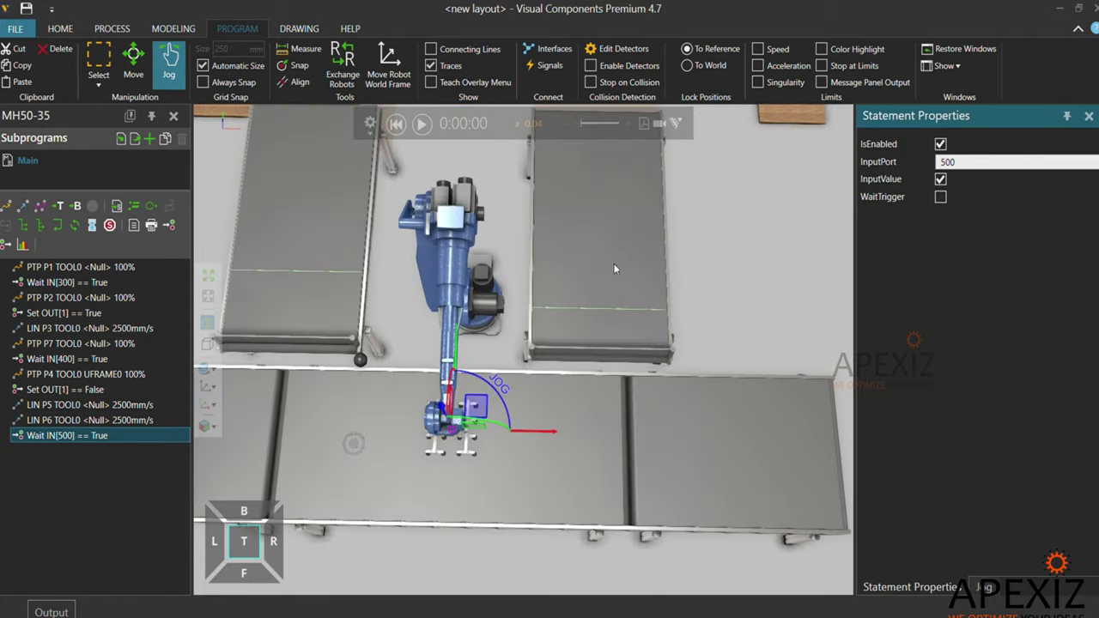
# Test the base part drop, pause, and snap the robot onto the side part as P8
pyautogui.scroll(-2, 614, 269)
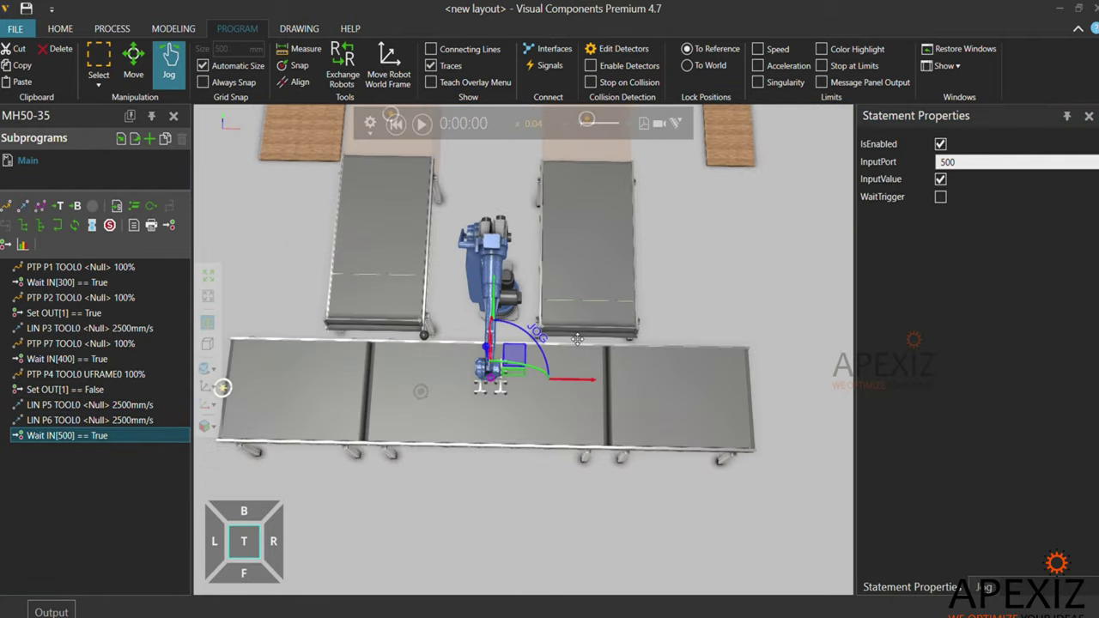
pyautogui.scroll(1, 428, 286)
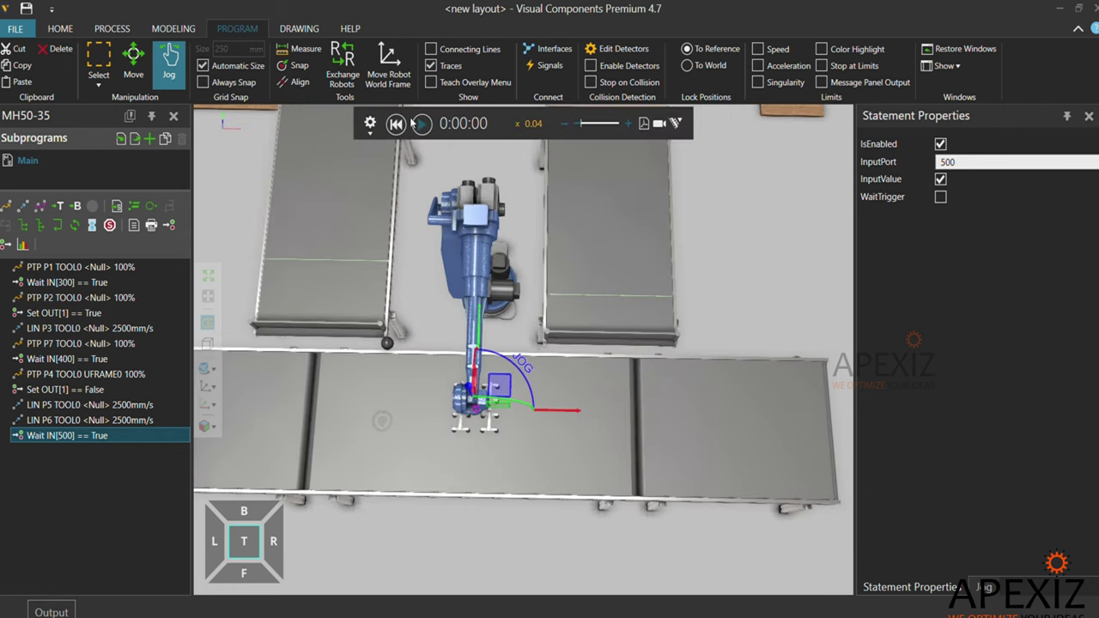
pyautogui.click(421, 125)
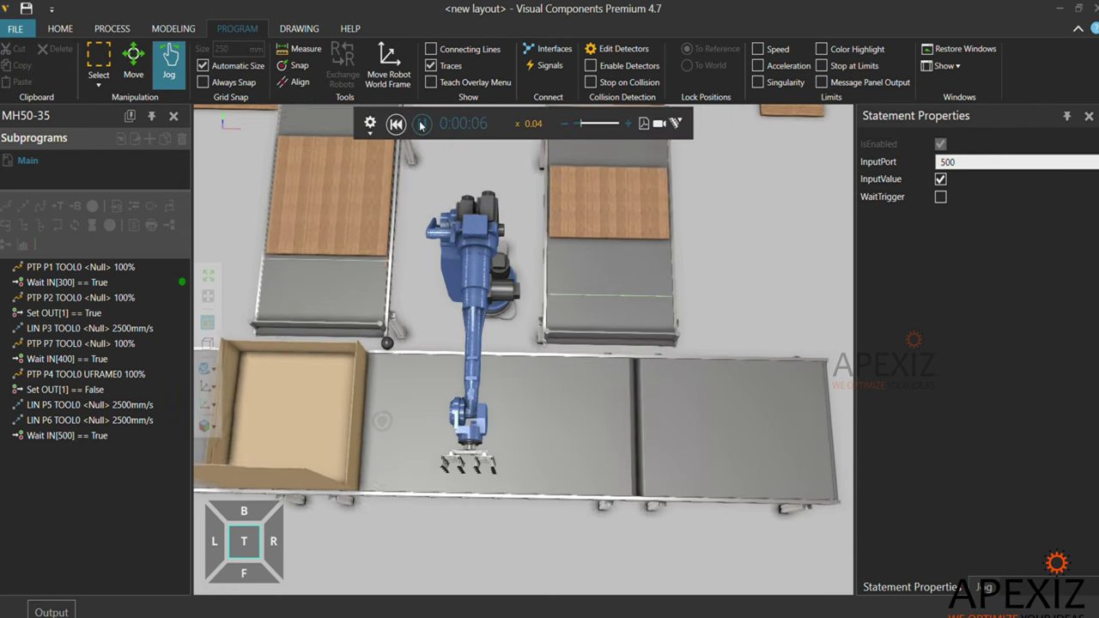
pyautogui.click(421, 126)
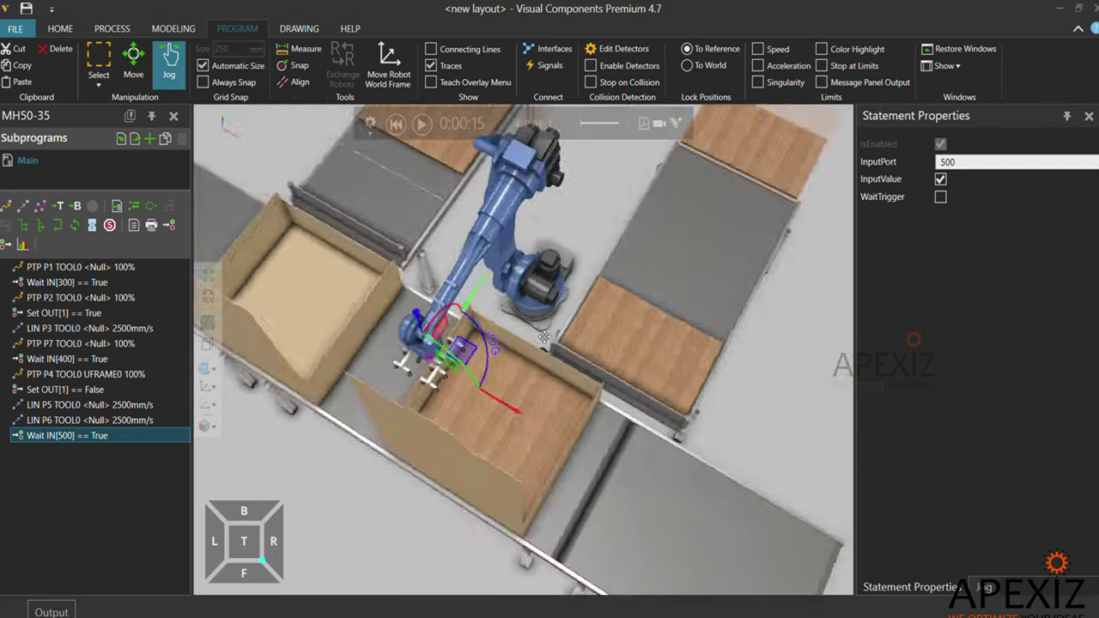
pyautogui.moveTo(495, 421)
pyautogui.mouseDown(button='right')
pyautogui.moveTo(576, 398)
pyautogui.moveTo(540, 371)
pyautogui.moveTo(444, 477)
pyautogui.mouseUp(button='right')
pyautogui.click(541, 370)
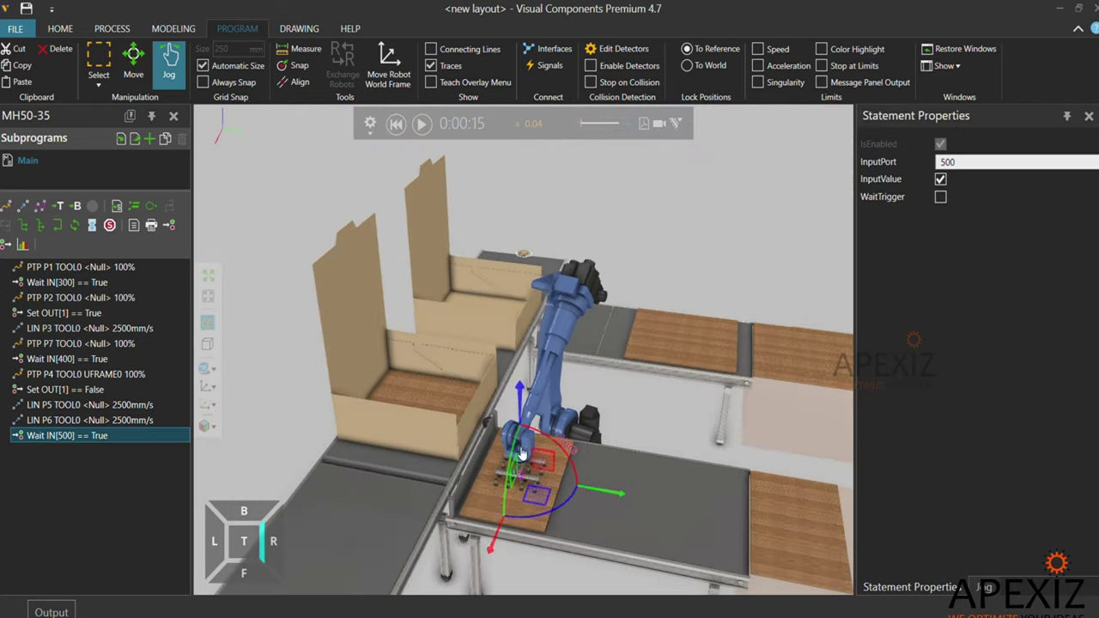
# Raise the tool straight up and record the pose as LIN P9
pyautogui.moveTo(519, 390); pyautogui.dragTo(519, 326)
pyautogui.click(6, 206)
pyautogui.moveTo(429, 343); pyautogui.dragTo(499, 405, button='right')
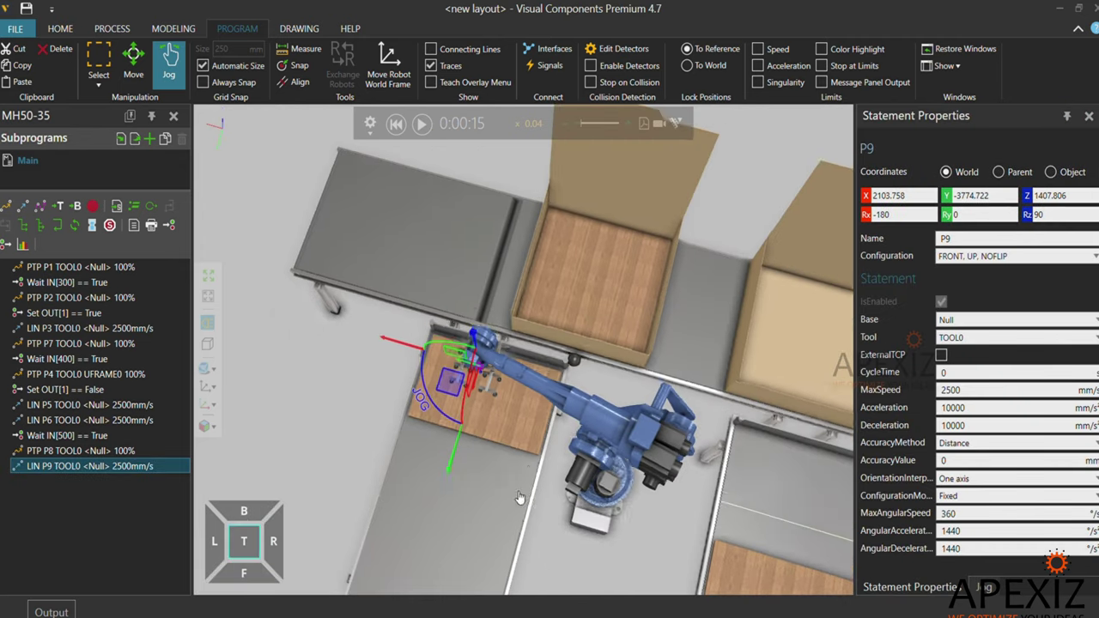
pyautogui.scroll(2, 500, 405)
# Add a Set Output statement after PTP P8 setting OUT[1] to True
pyautogui.click(78, 451)
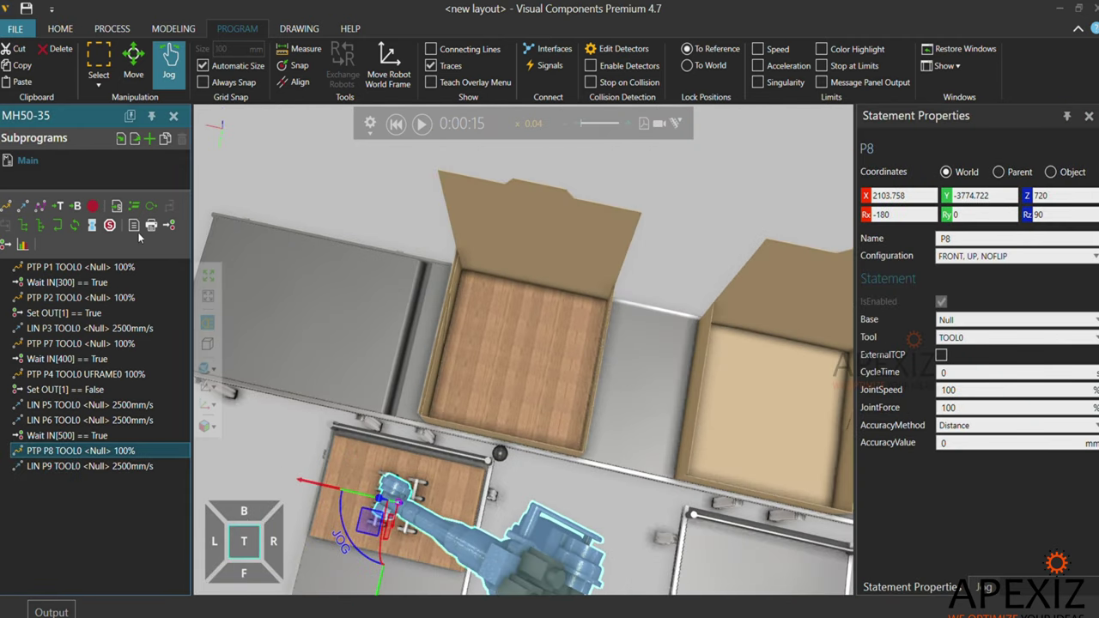
pyautogui.click(170, 225)
pyautogui.hotkey('ctrl', 'z')
pyautogui.click(133, 206)
pyautogui.click(923, 163)
pyautogui.click(7, 206)
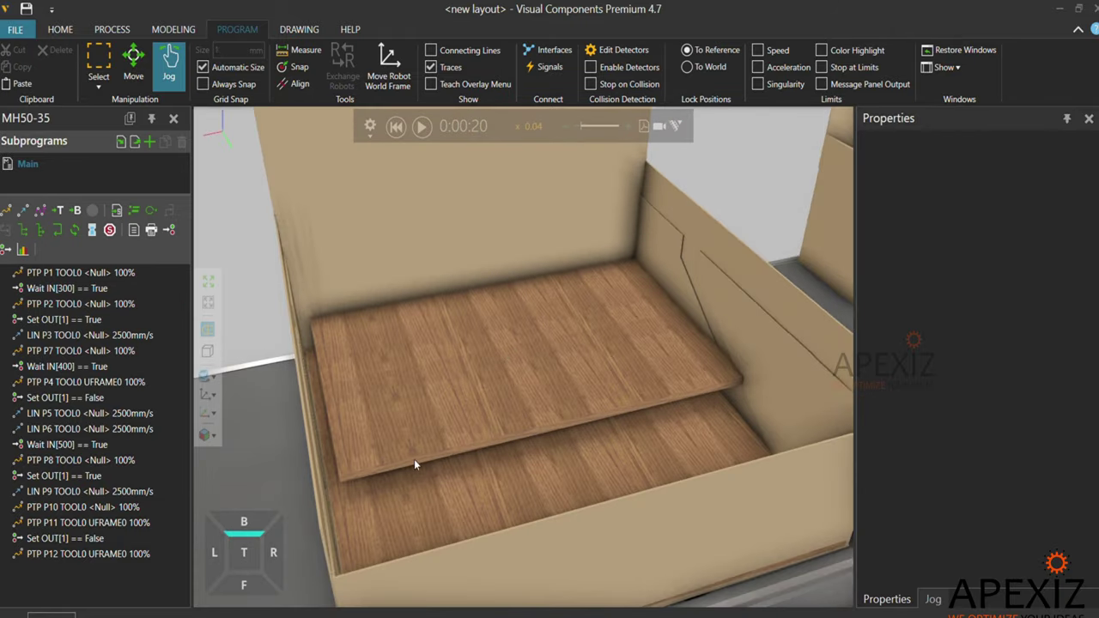
# Simulate the cycle starting from LIN P13, then select the Conveyor Tracking Base
pyautogui.moveTo(413, 458); pyautogui.dragTo(518, 326, button='right')
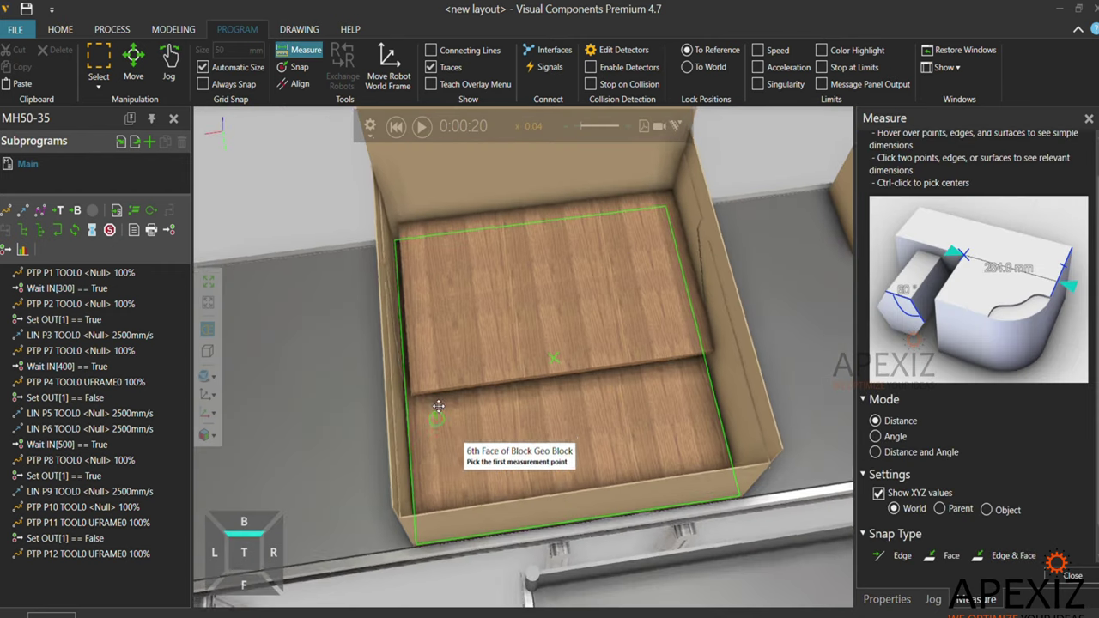
pyautogui.scroll(5, 463, 412)
pyautogui.scroll(3, 369, 395)
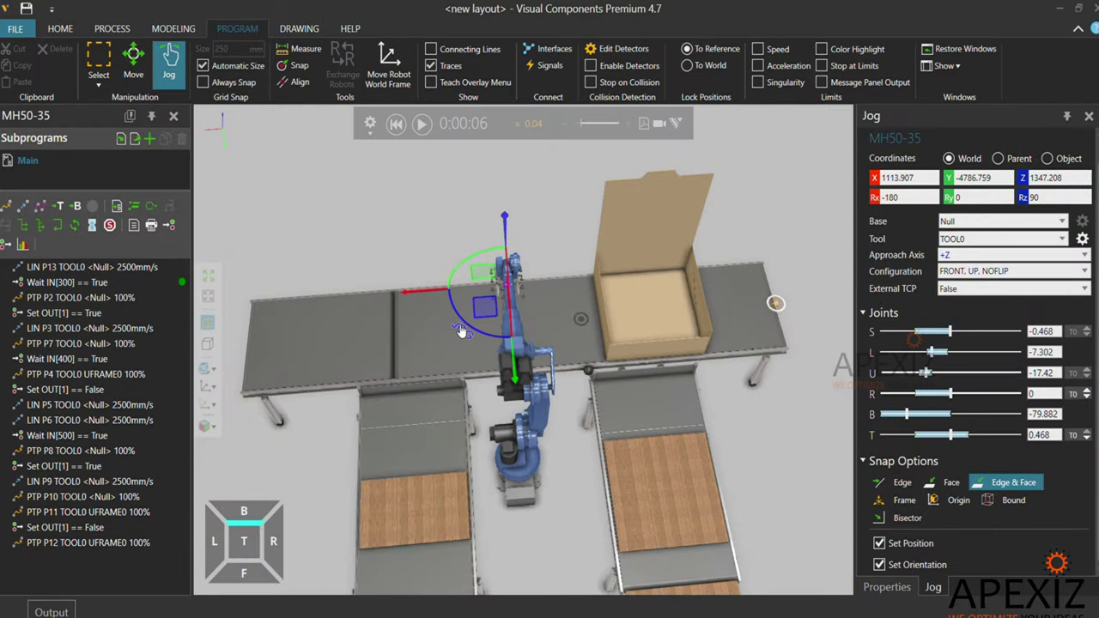
pyautogui.click(422, 123)
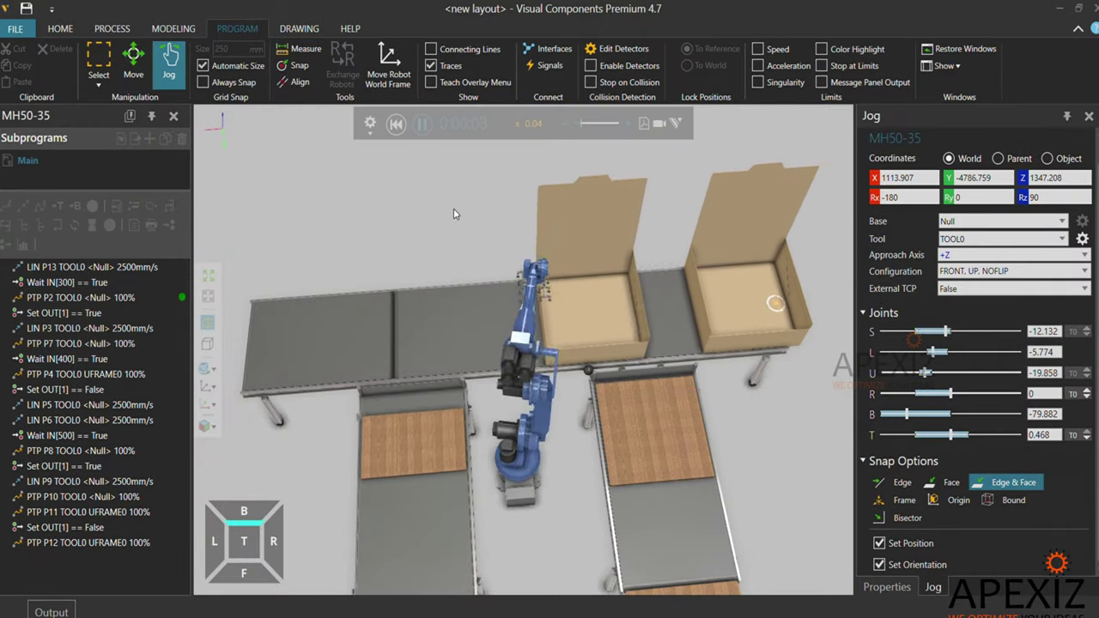
pyautogui.moveTo(453, 213); pyautogui.dragTo(574, 302, button='right')
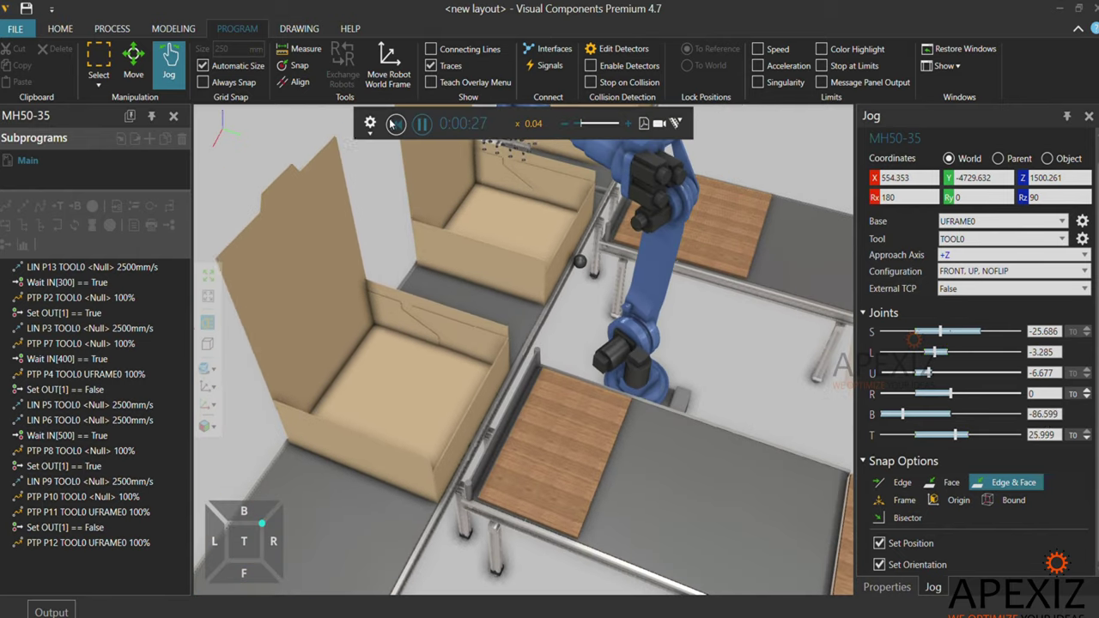
pyautogui.moveTo(558, 311); pyautogui.dragTo(532, 371, button='right')
pyautogui.click(532, 372)
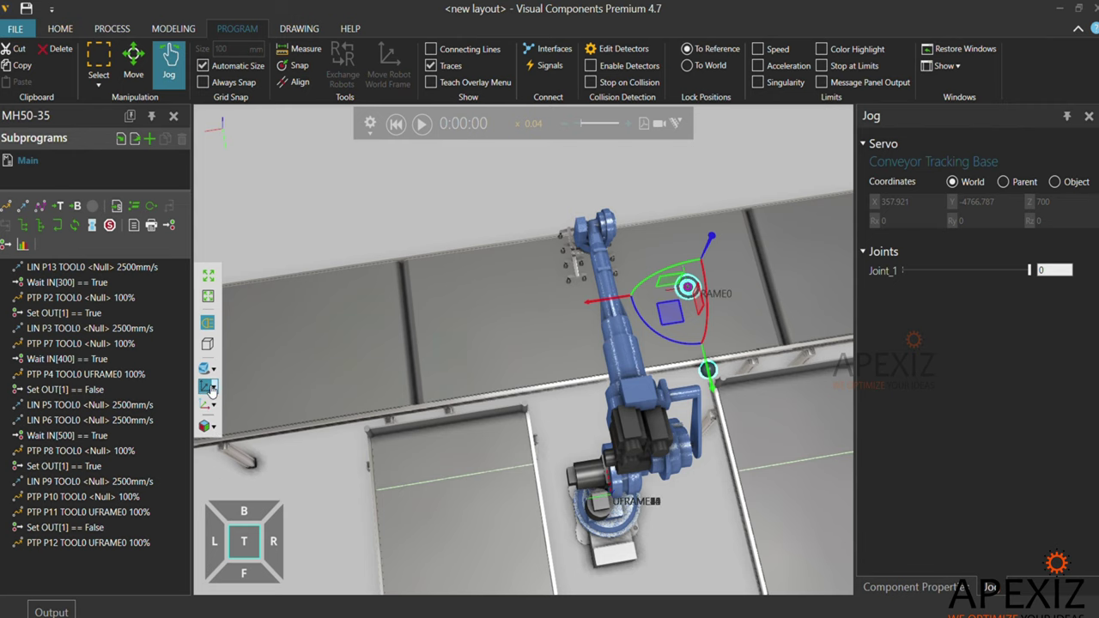
# Watch the simulation from a top-down view, pausing with Space and replaying it
pyautogui.click(540, 177)
pyautogui.moveTo(540, 176)
pyautogui.mouseDown(button='right')
pyautogui.moveTo(649, 358)
pyautogui.moveTo(569, 411)
pyautogui.mouseUp(button='right')
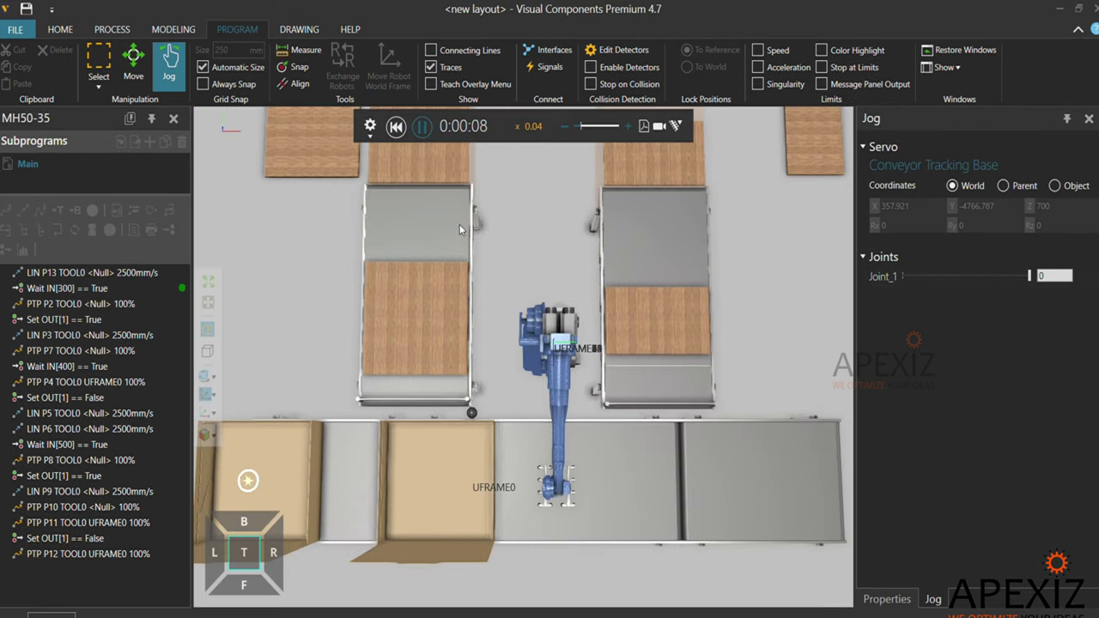
pyautogui.press('space')
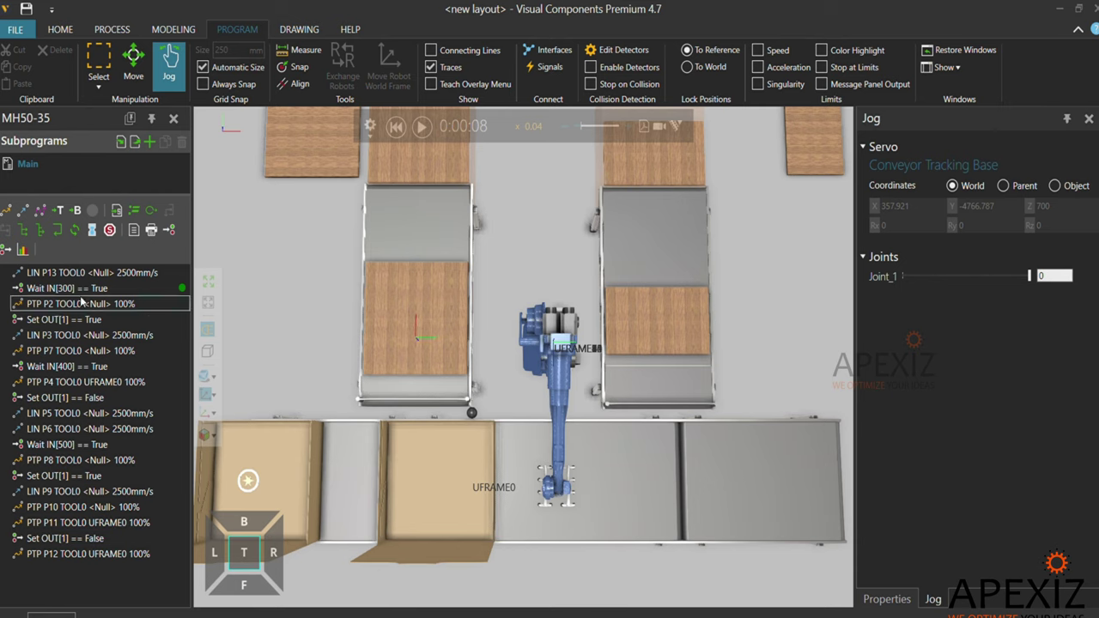
pyautogui.click(420, 127)
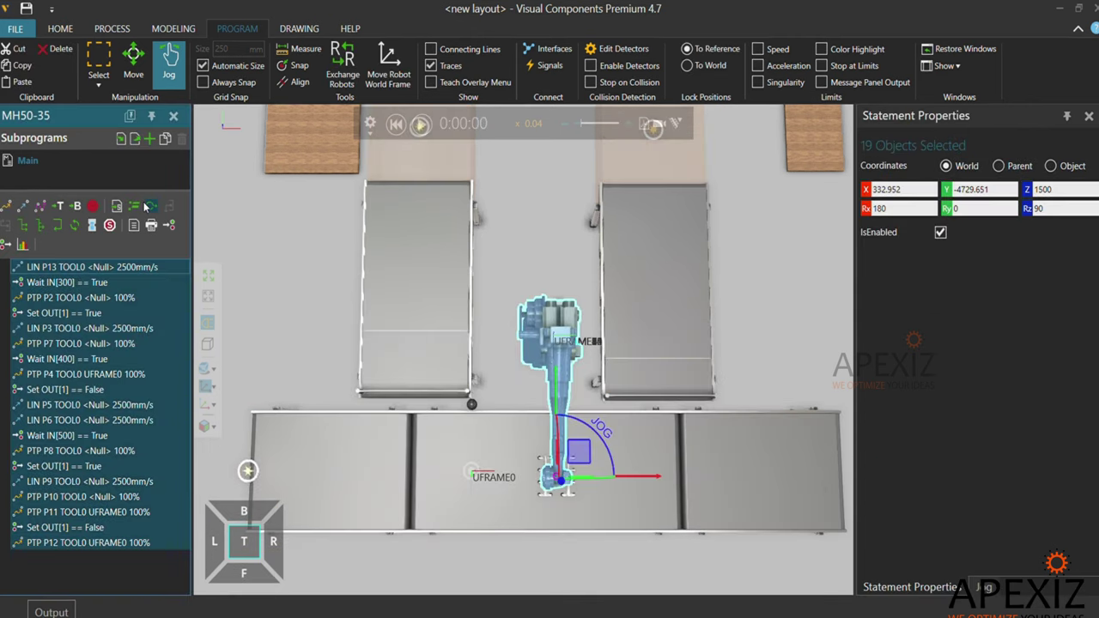
# Move all 19 statements, from LIN P13 on, inside a While True loop
pyautogui.click(148, 206)
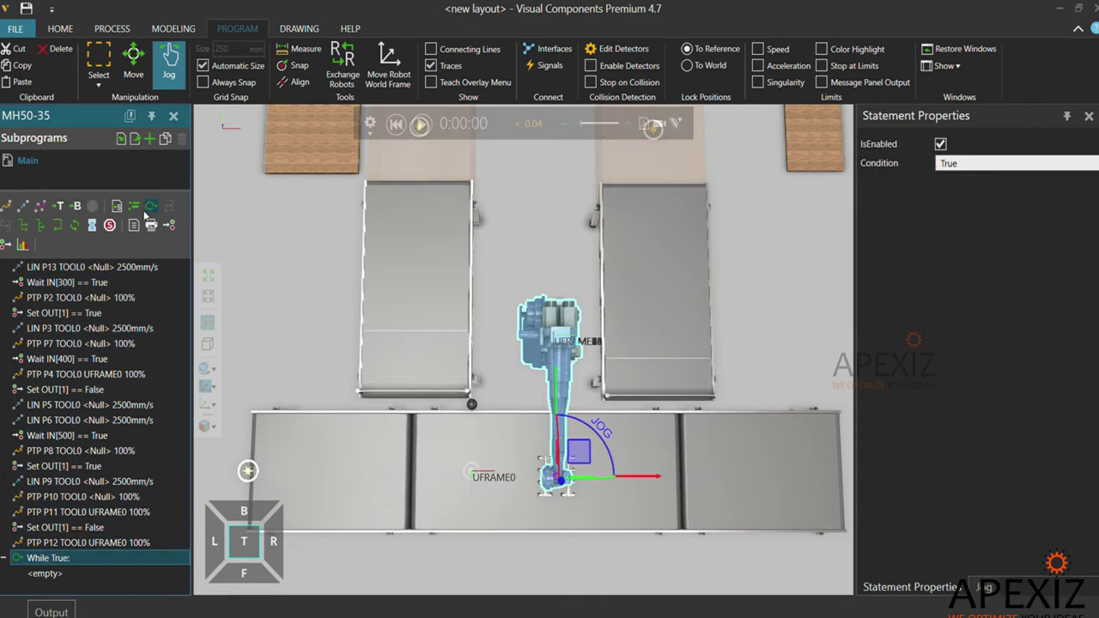
pyautogui.click(83, 266)
pyautogui.keyDown('shift'); pyautogui.click(86, 542); pyautogui.keyUp('shift')
pyautogui.moveTo(86, 543); pyautogui.dragTo(47, 498)
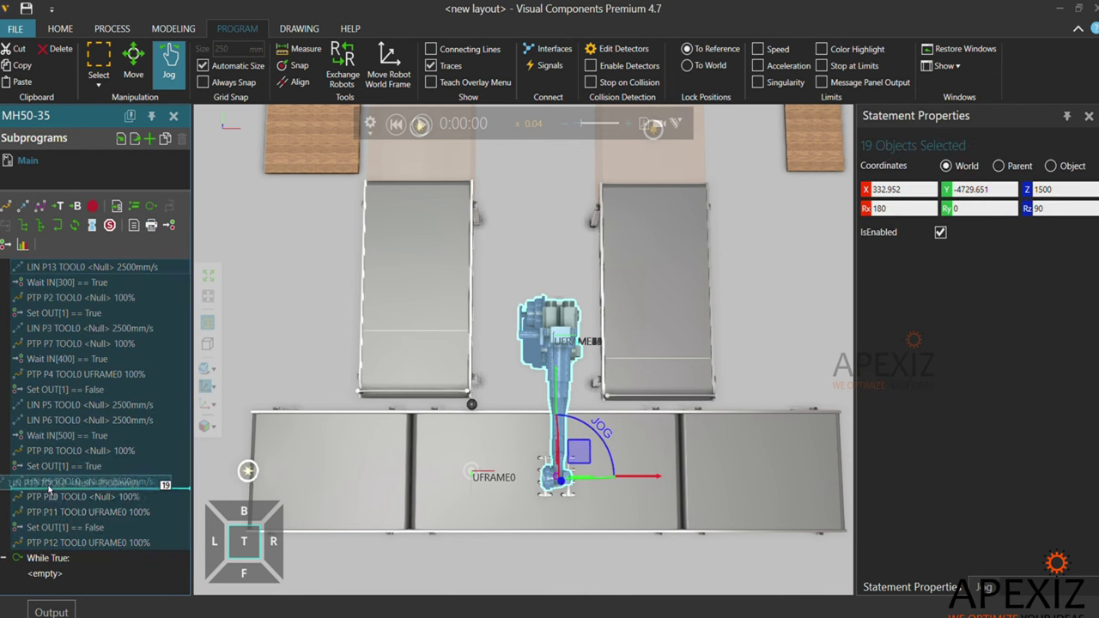
pyautogui.moveTo(47, 557); pyautogui.dragTo(47, 557)
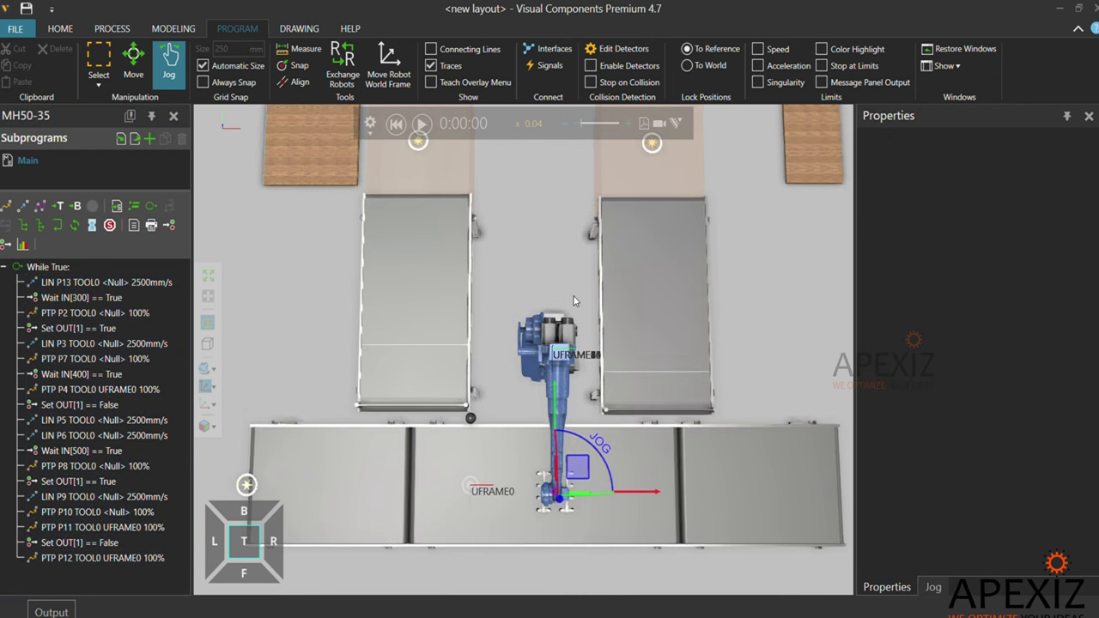
# Select the shipping box together with the adjacent conveyor
pyautogui.scroll(-3, 562, 339)
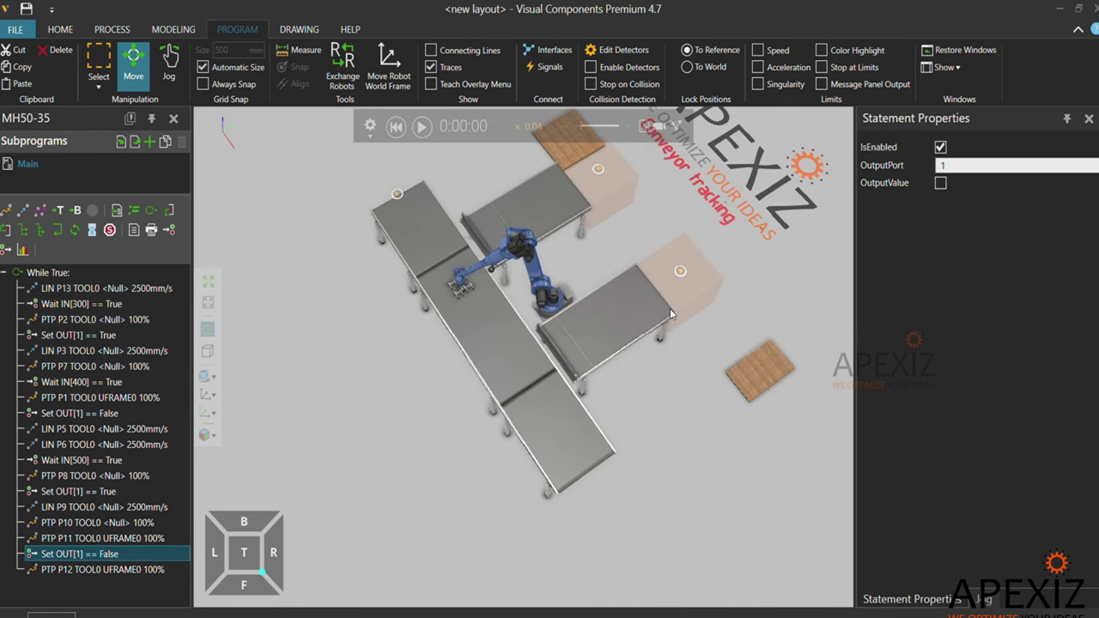
pyautogui.click(726, 307)
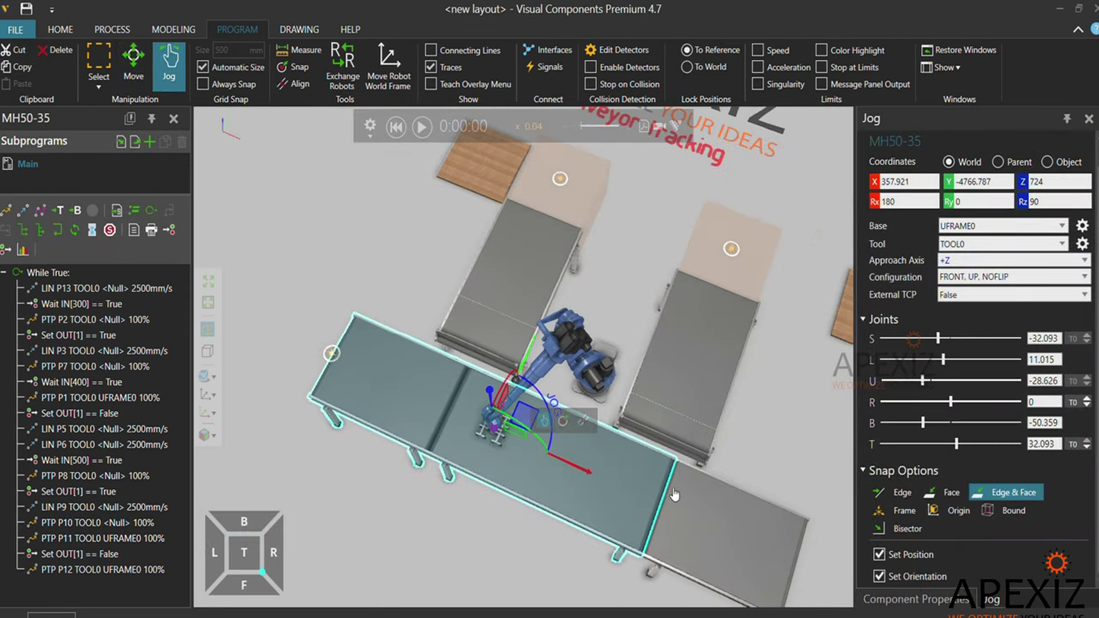
pyautogui.keyDown('ctrl'); pyautogui.click(675, 495); pyautogui.keyUp('ctrl')
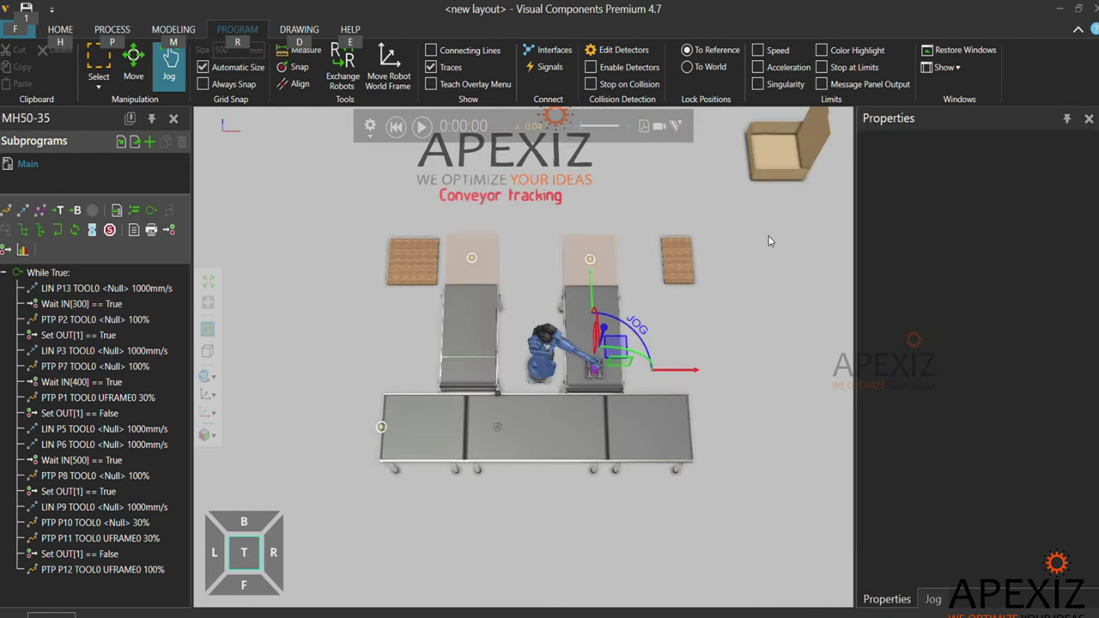
# Review LIN P13's max speed and the joint speeds of PTP P2 and P1
pyautogui.click(96, 289)
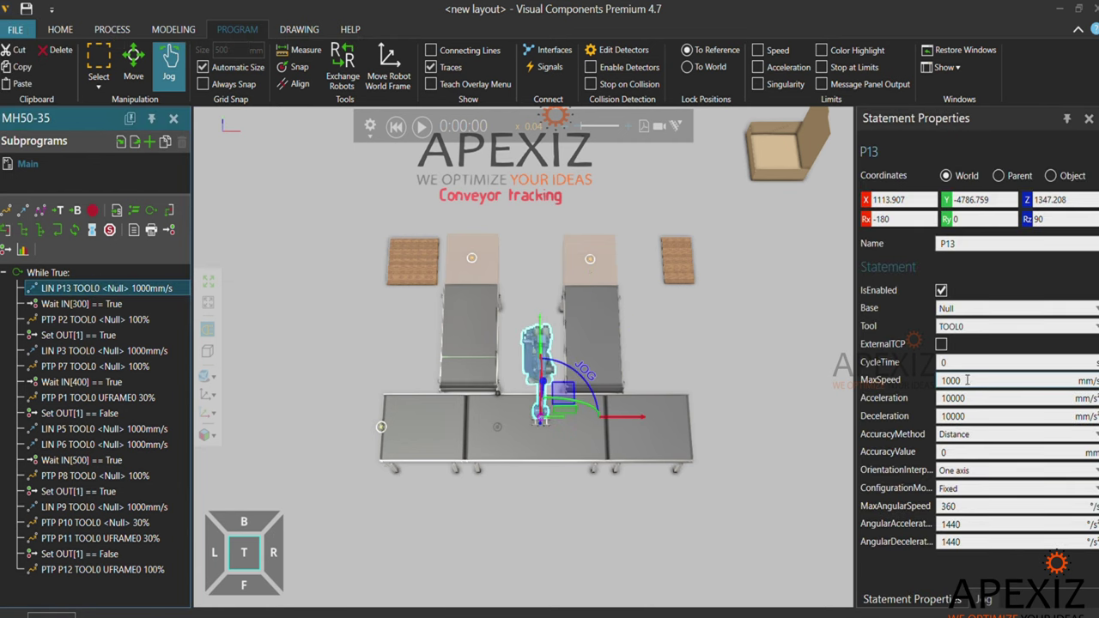
pyautogui.doubleClick(971, 381)
pyautogui.click(114, 319)
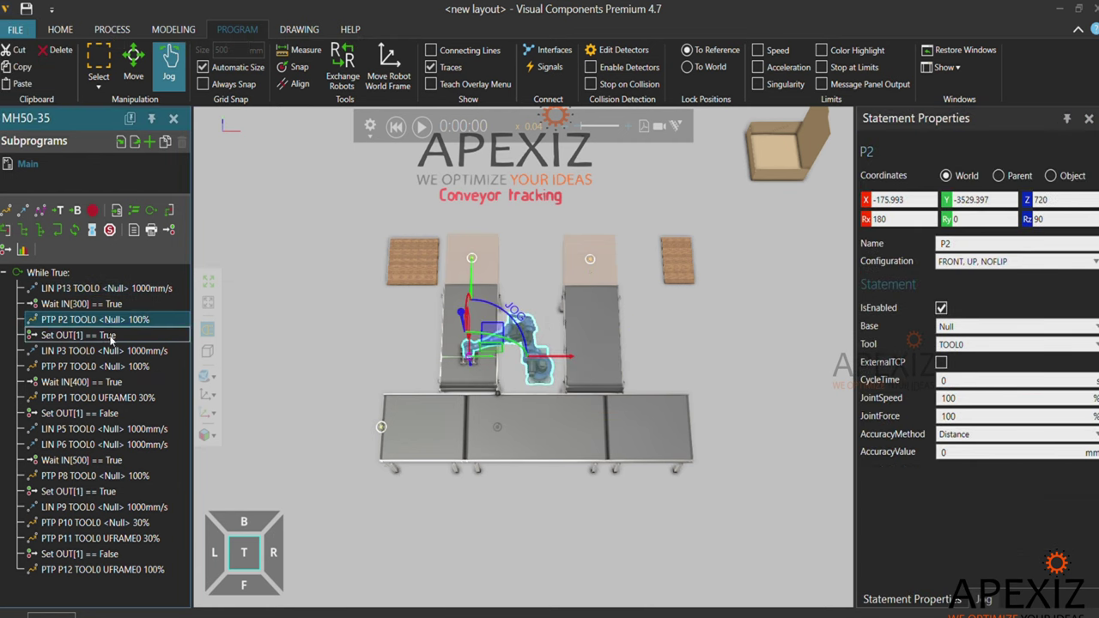
pyautogui.doubleClick(966, 400)
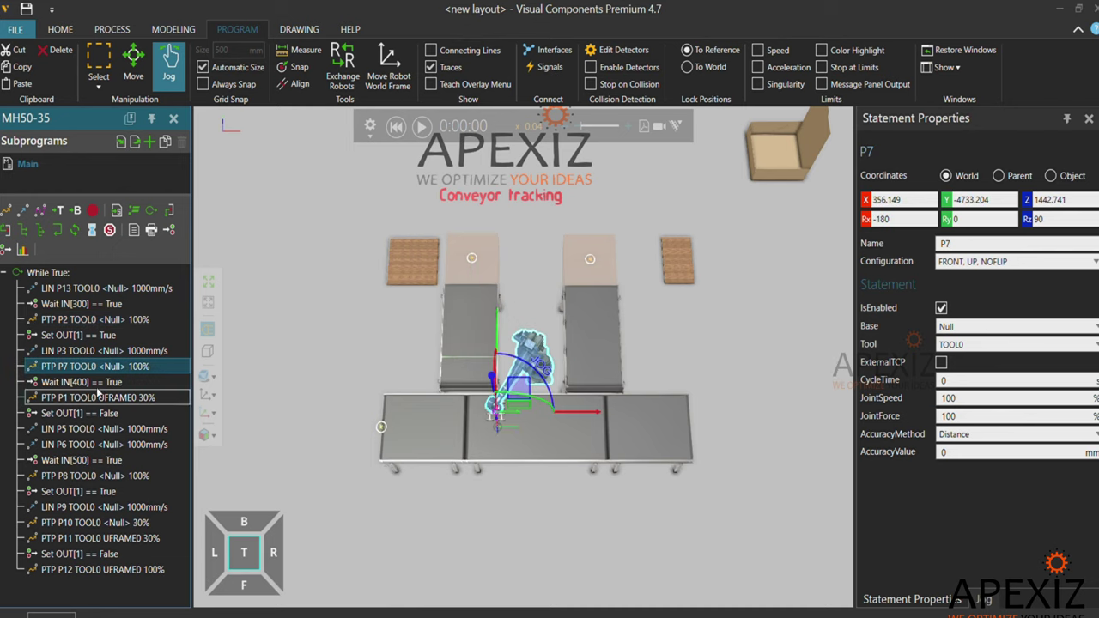
pyautogui.click(95, 413)
pyautogui.doubleClick(943, 399)
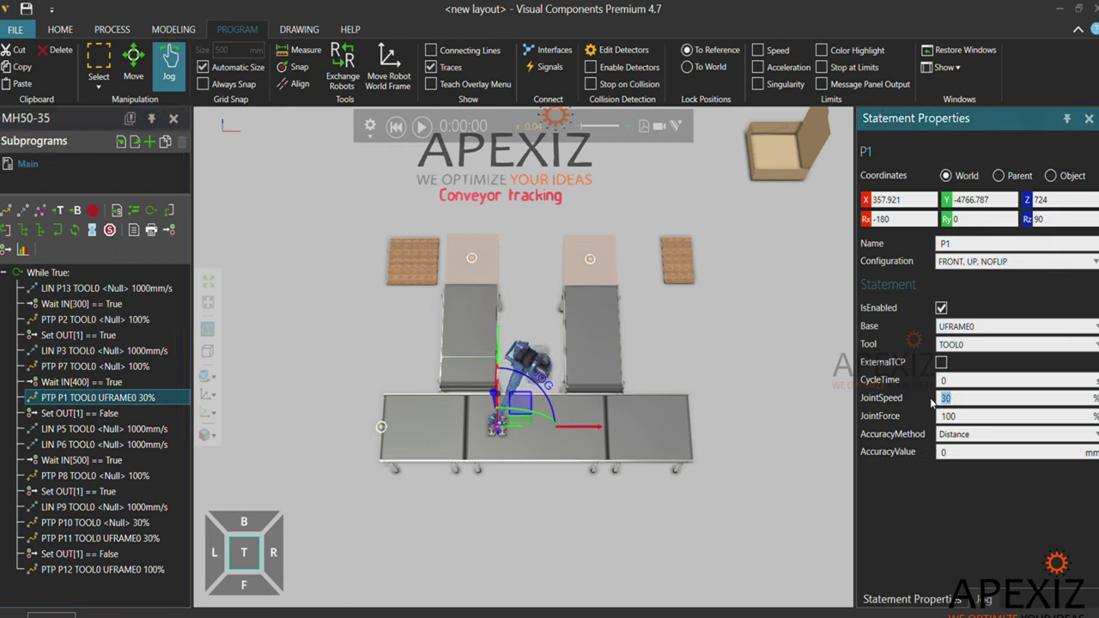
pyautogui.click(786, 401)
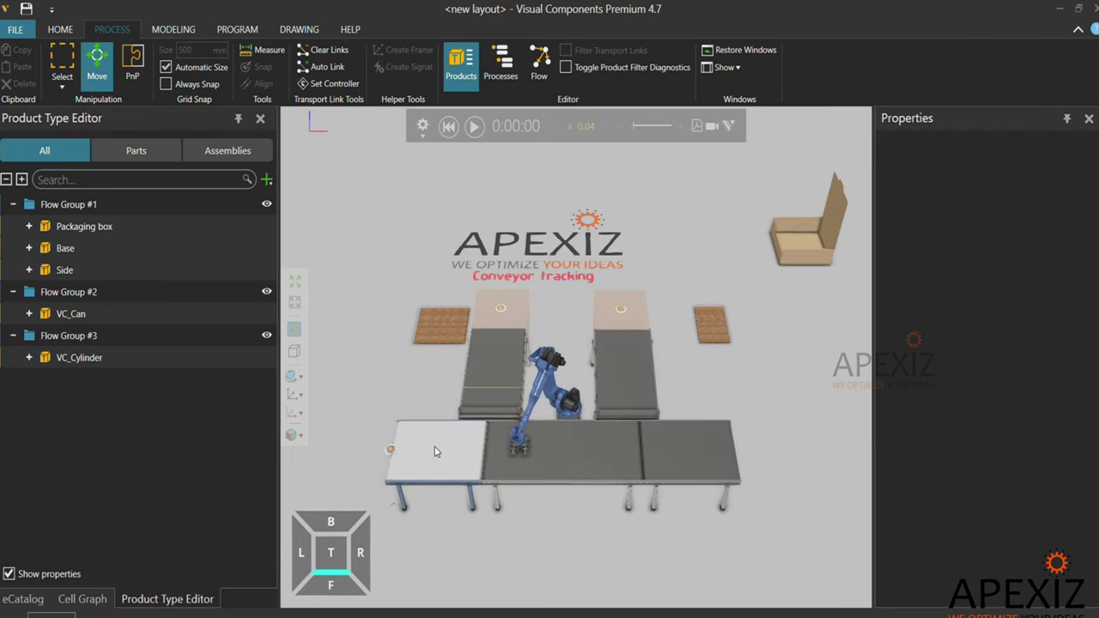
# Give Conveyor #2 a light_grey_matte belt in place of rubber
pyautogui.click(434, 452)
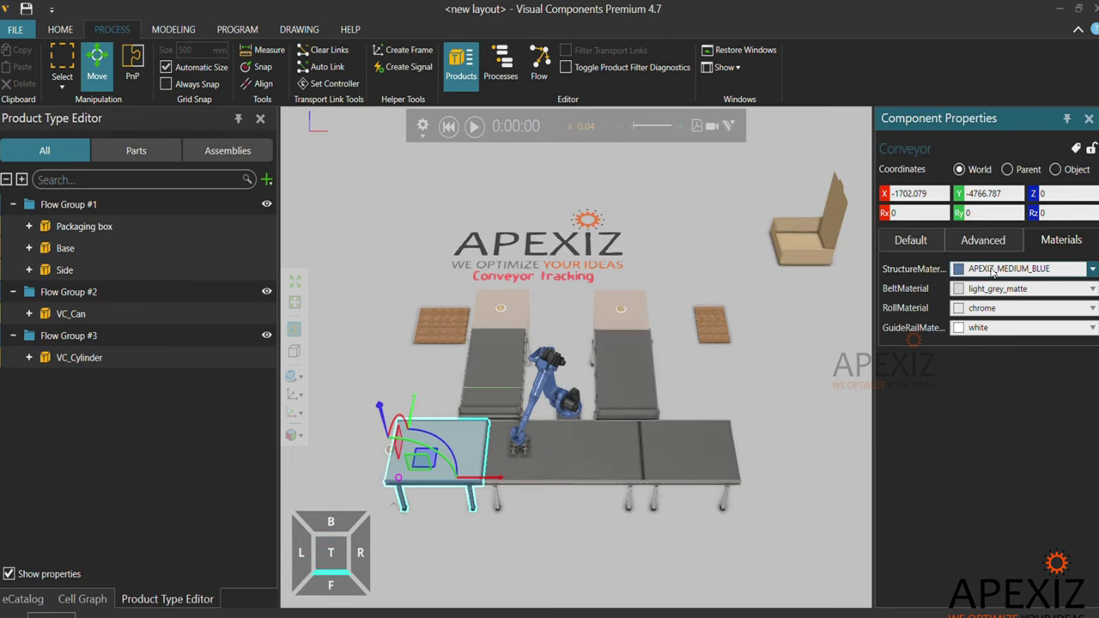
pyautogui.click(573, 442)
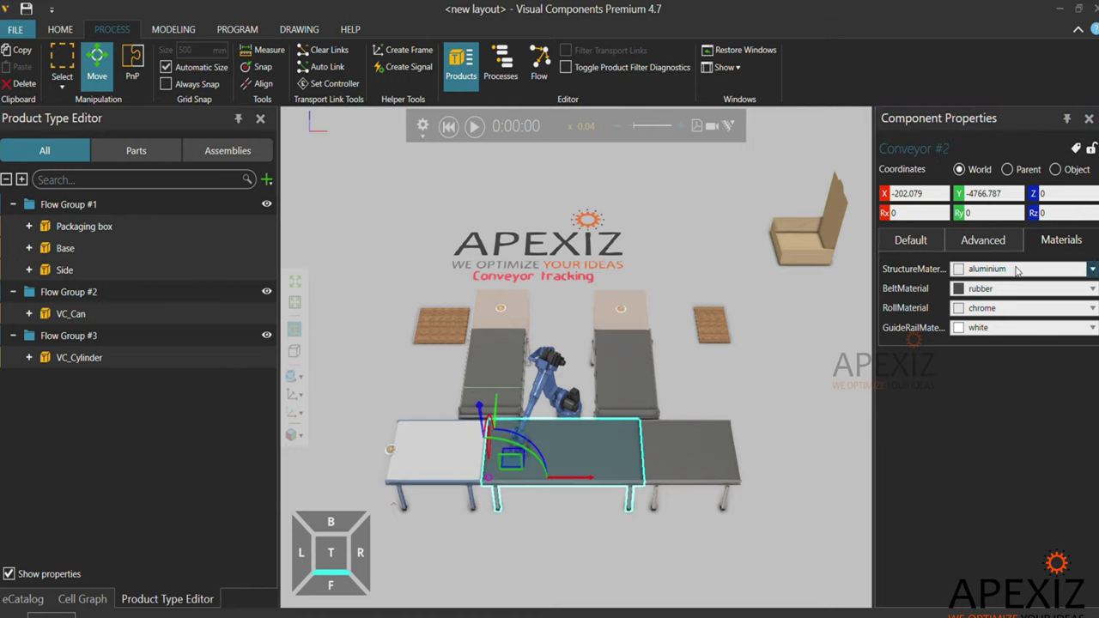
pyautogui.click(134, 67)
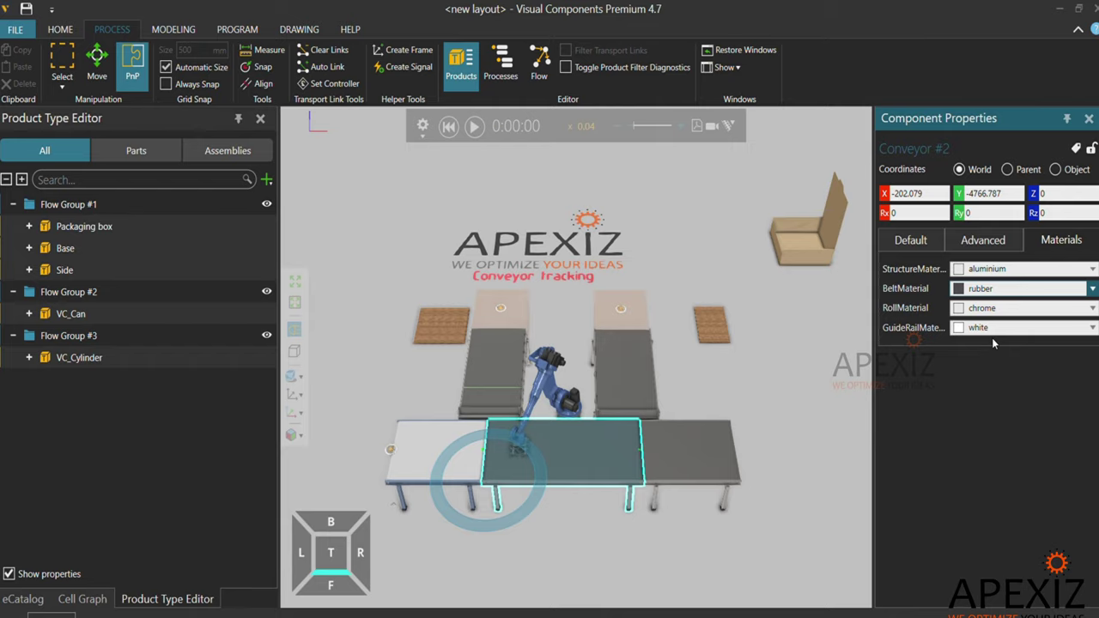
pyautogui.click(972, 292)
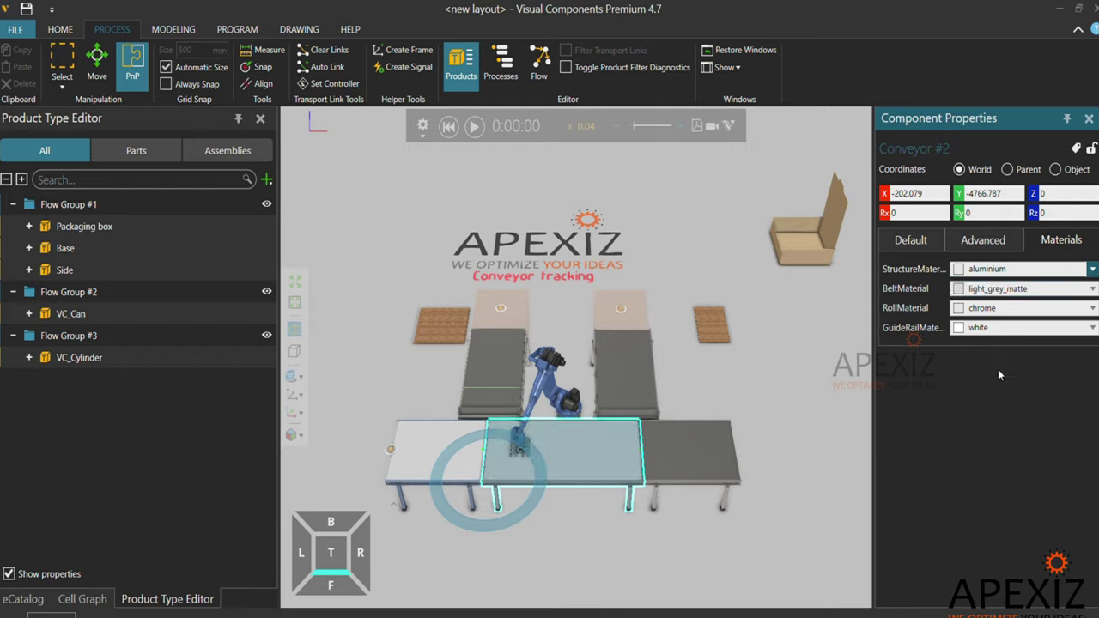